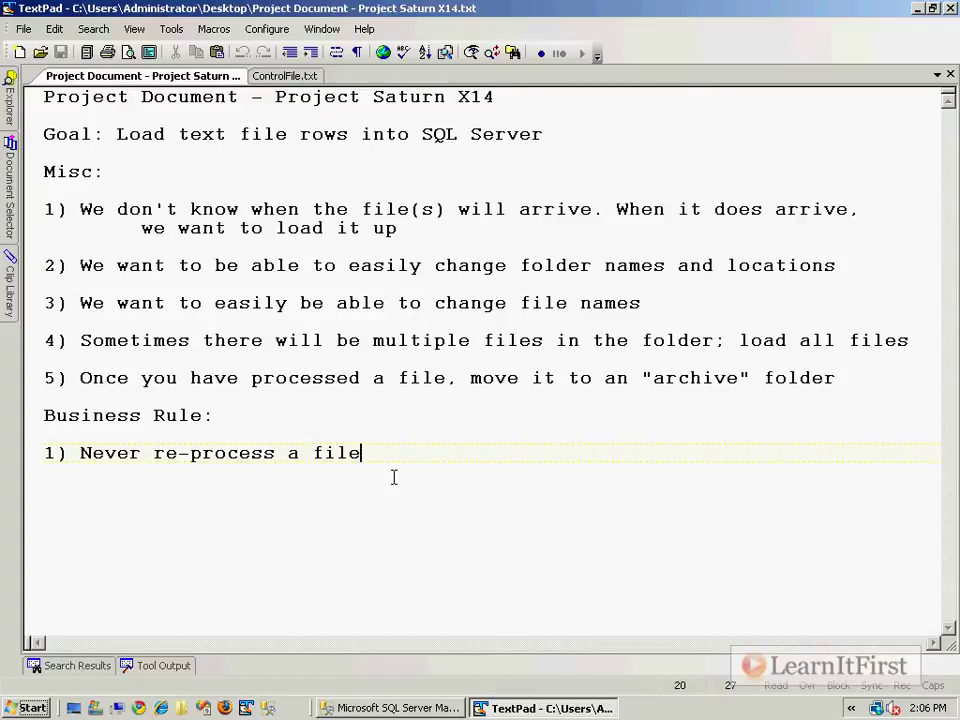
Highlight the goal text in the project document, then switch to Visual Studio and create a new Integration Services project.
left_click_drag(116, 133, 572, 127)
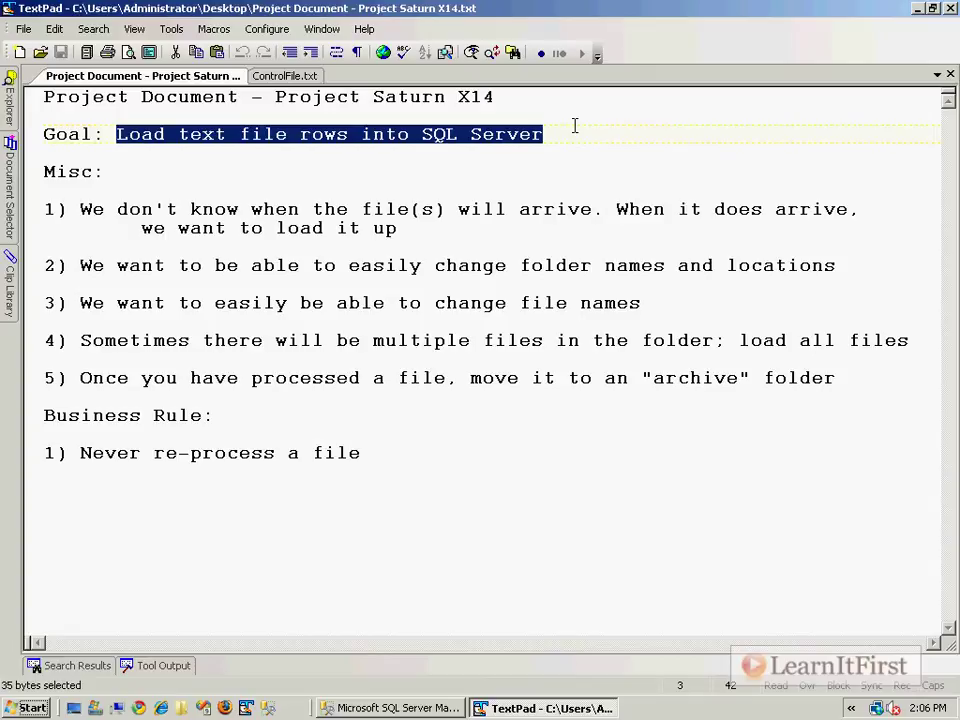
left_click(32, 708)
left_click(113, 280)
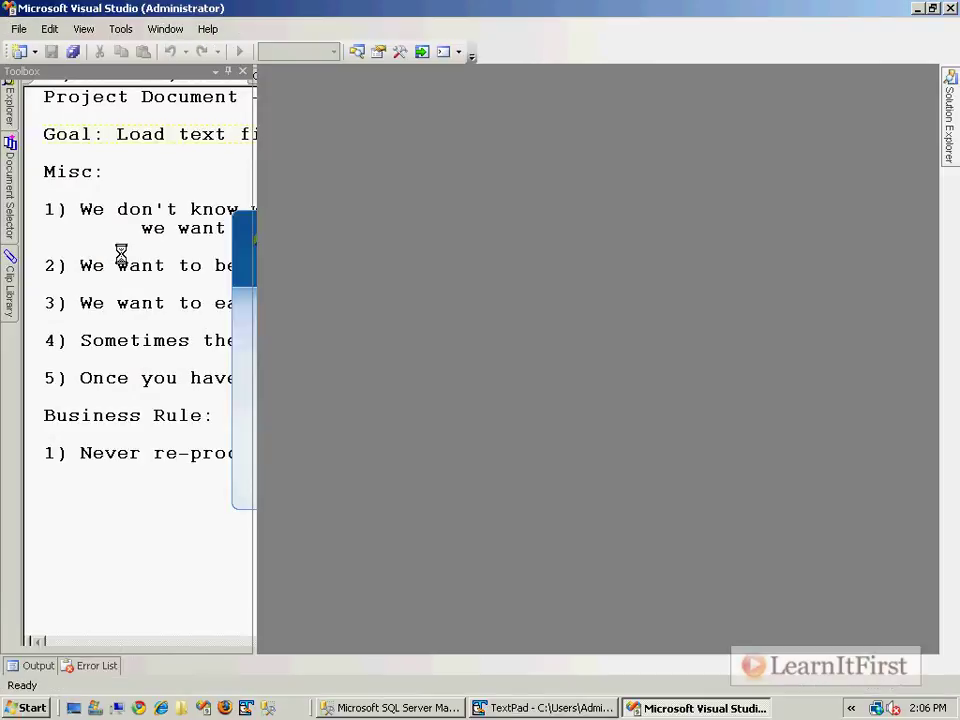
left_click(18, 29)
mouse_move(120, 50)
left_click(281, 51)
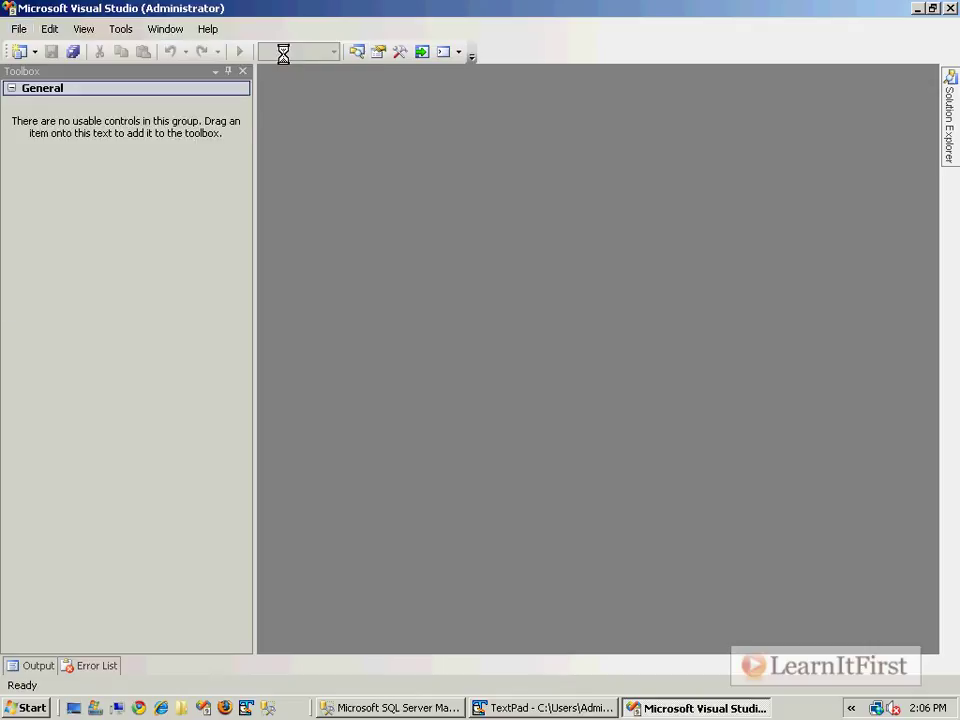
left_click(700, 540)
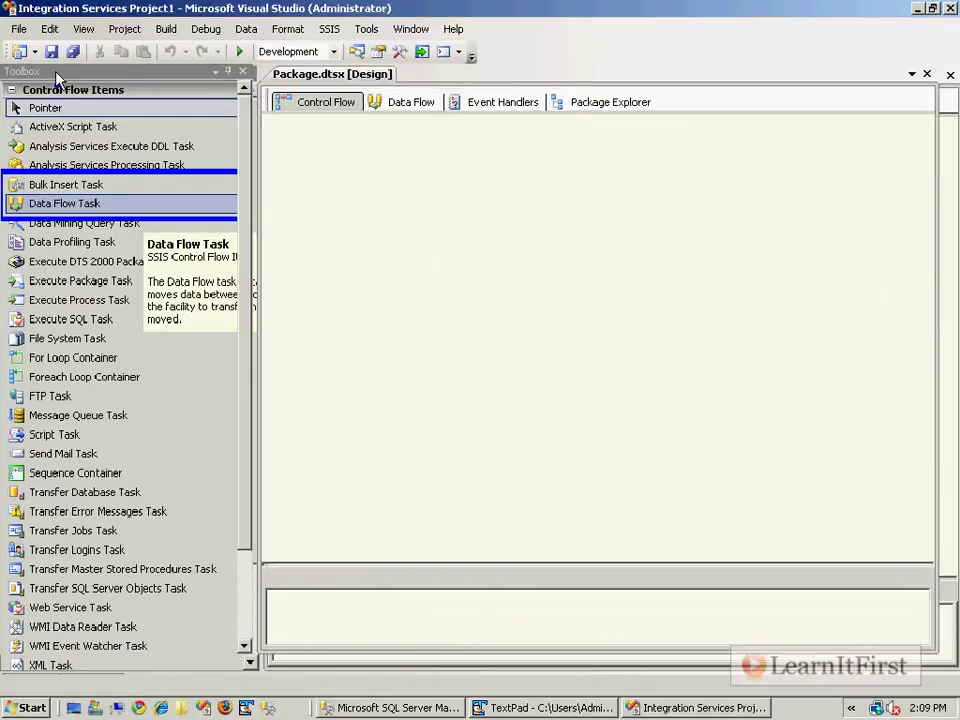
Add a Data Flow Task to the package's control flow and name it "Load text file data".
left_click_drag(120, 343, 836, 425)
left_click_drag(418, 238, 465, 268)
type("Load text f")
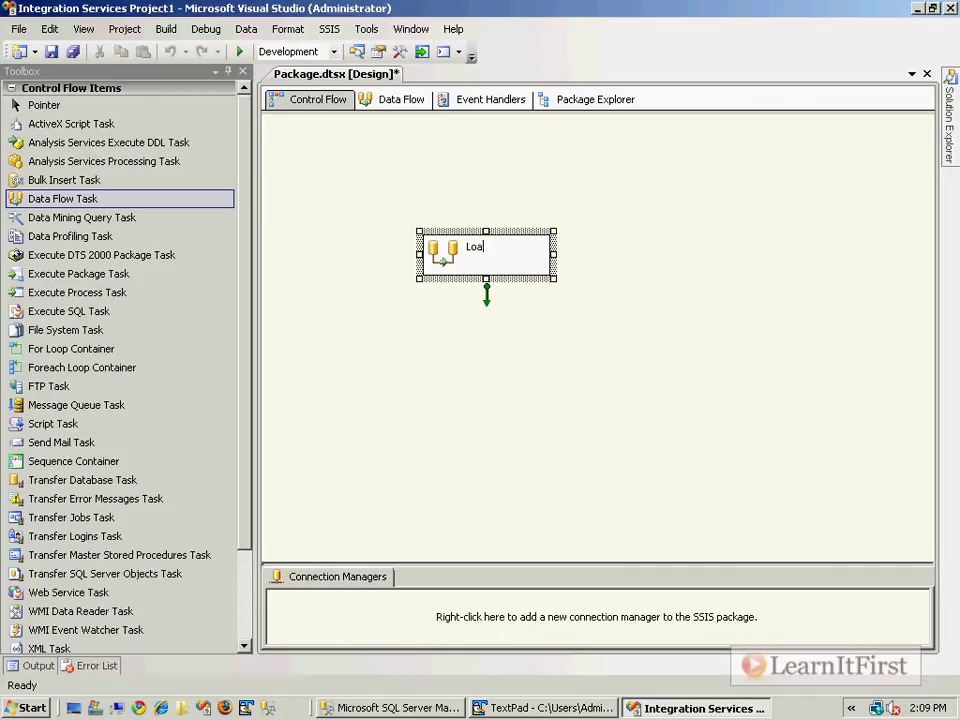
type("ata")
key("Return")
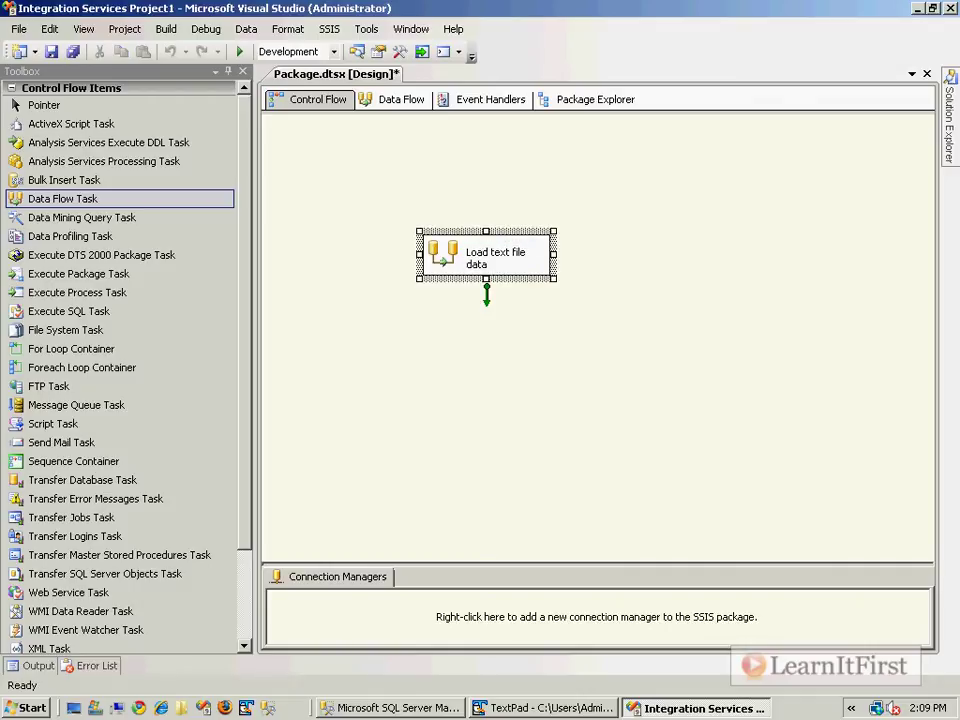
Add a Flat File Source to the data flow of the "Load text file data" task and open its settings.
double_click(453, 262)
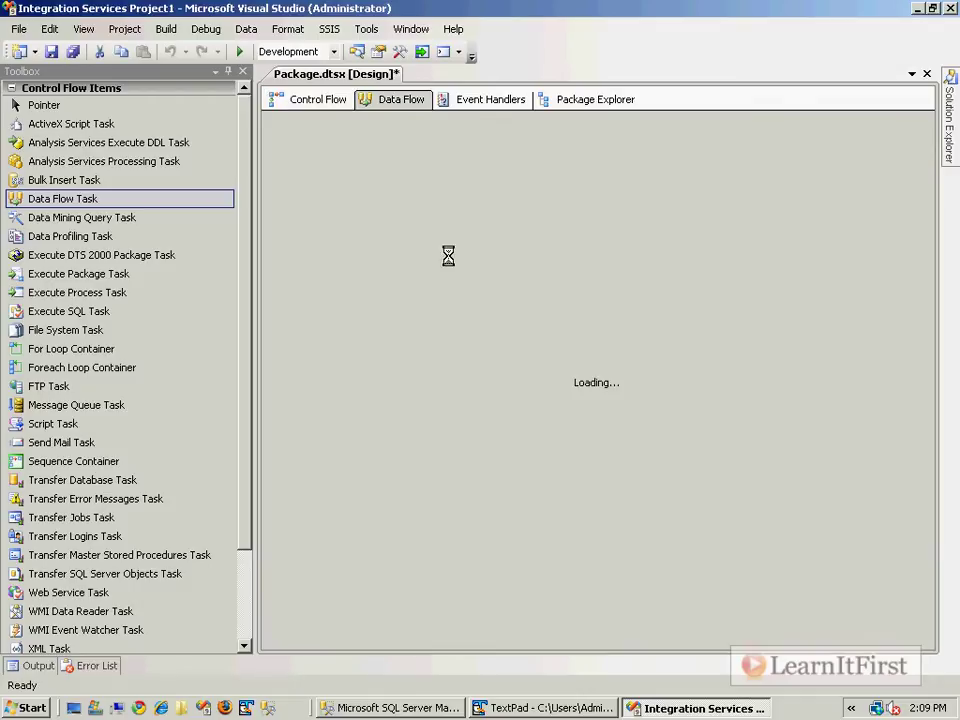
left_click_drag(86, 204, 458, 260)
double_click(460, 268)
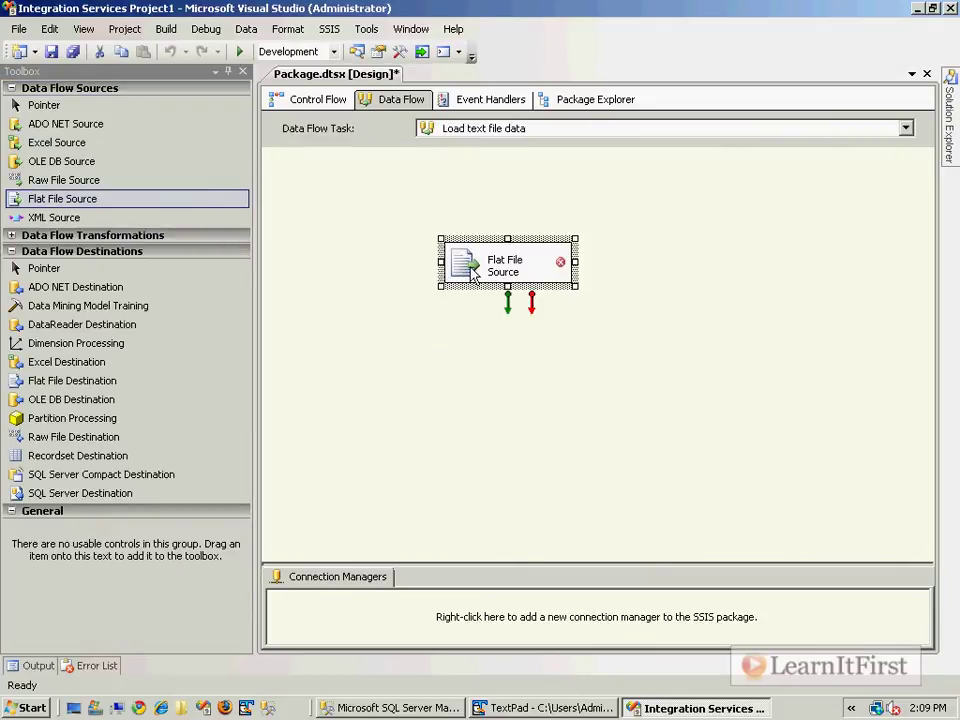
Create a flat file connection named File for C:\ControlFile.txt, with column names in the first data row.
left_click(700, 186)
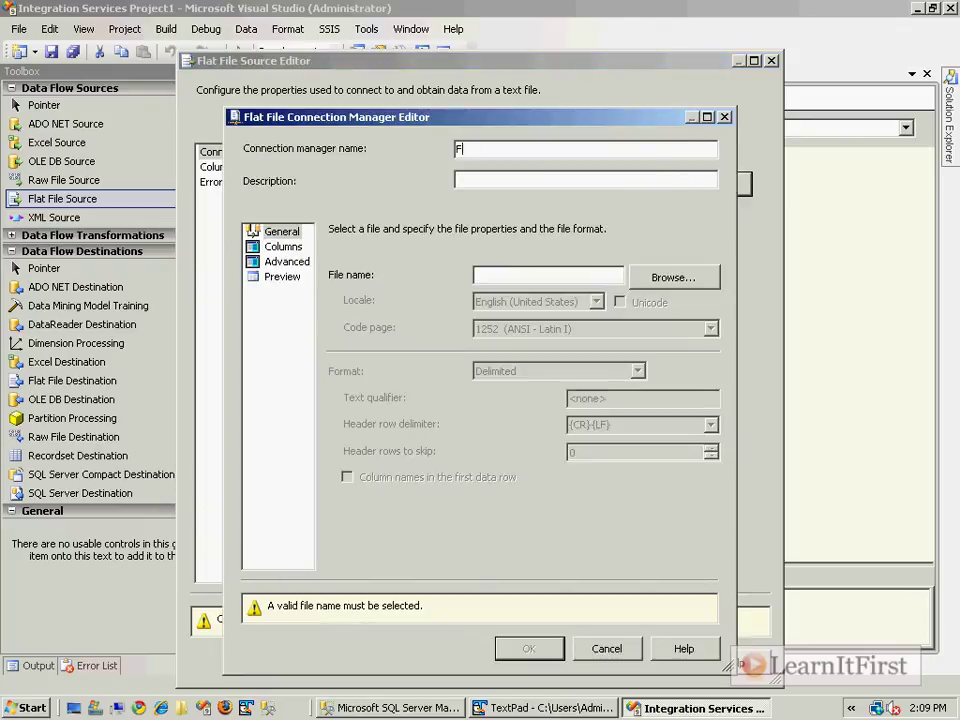
left_click(673, 277)
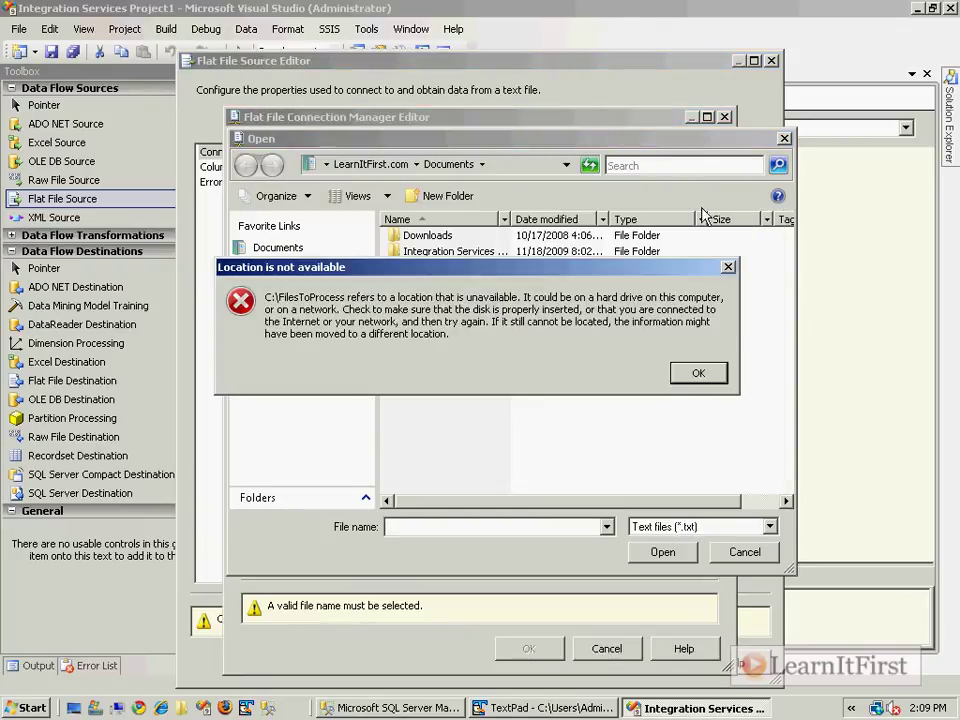
left_click(698, 372)
left_click(305, 286)
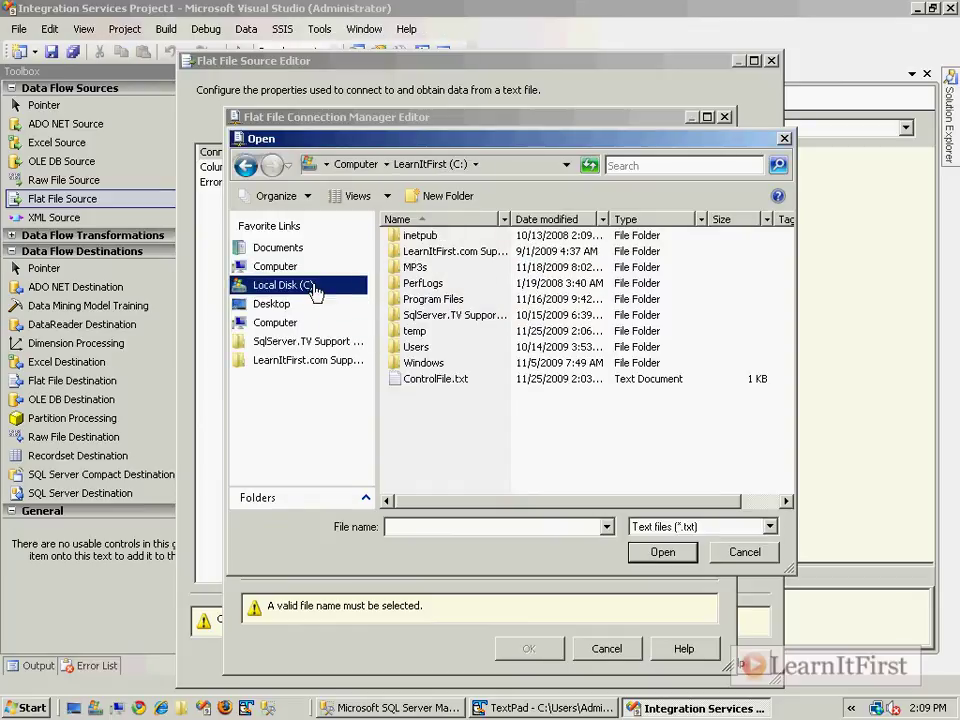
double_click(440, 379)
left_click(347, 477)
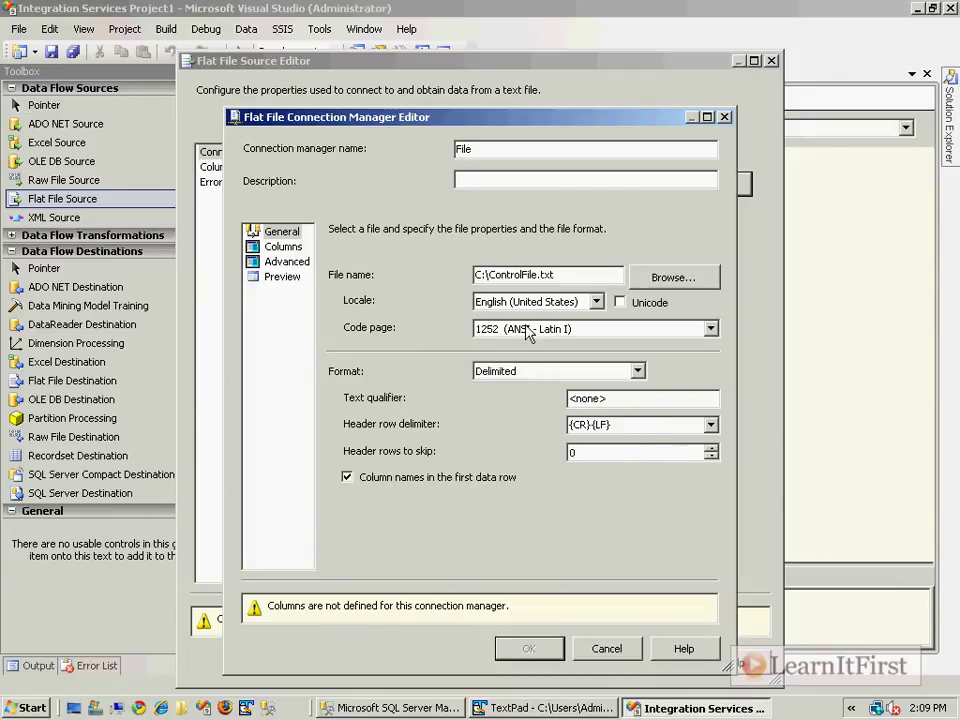
Examine the file's delimiters and row preview, and the advanced properties of its columns.
left_click(295, 248)
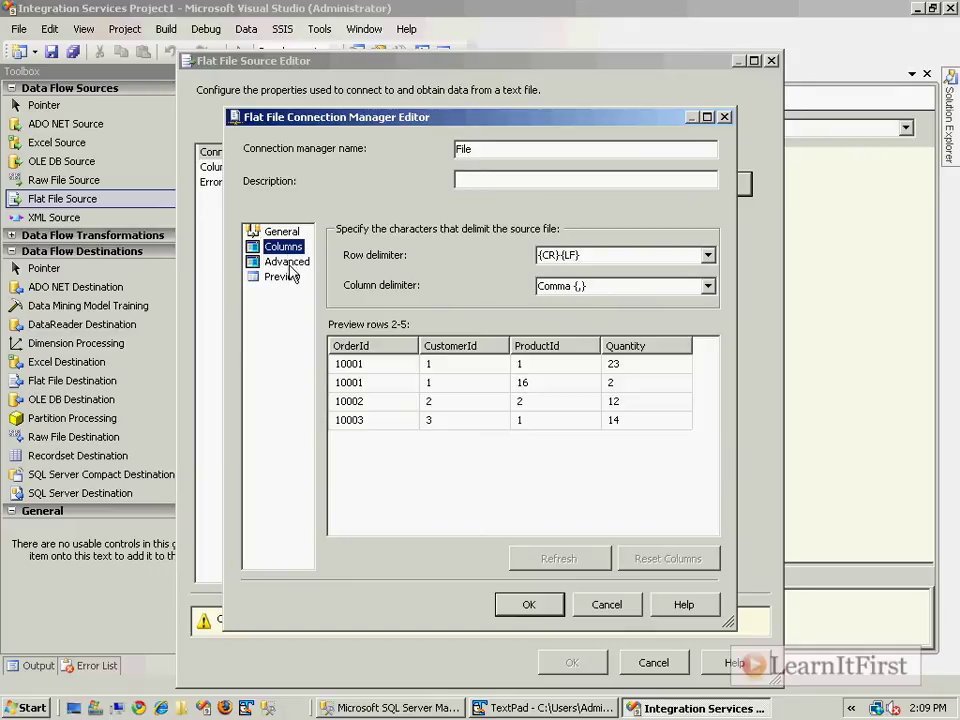
left_click(294, 263)
left_click(290, 248)
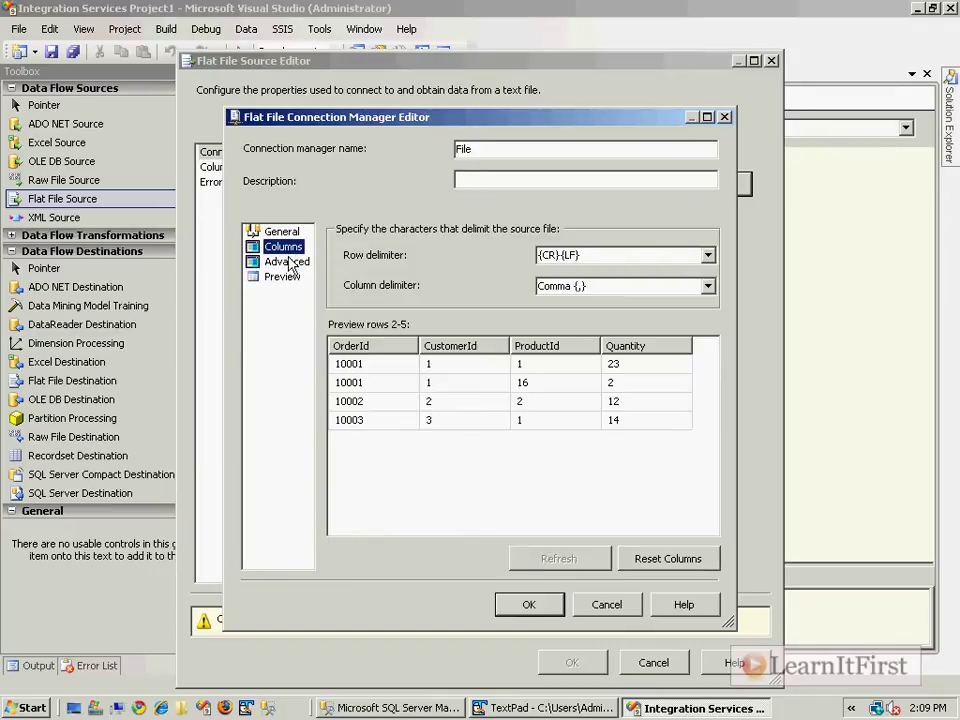
left_click(284, 261)
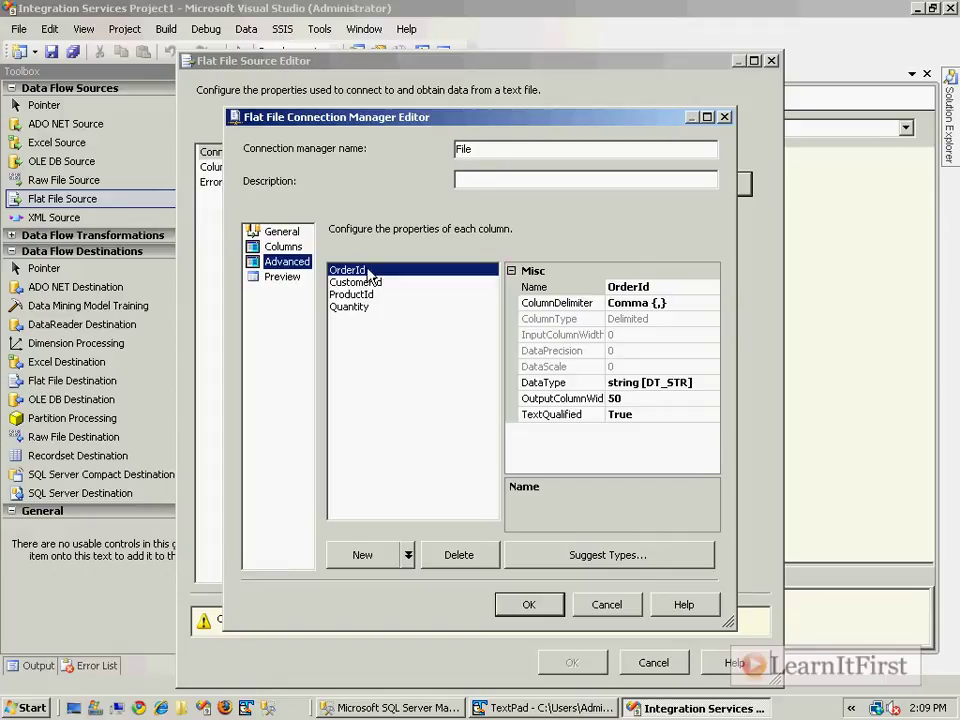
left_click(373, 282)
left_click(376, 294)
Set the Quantity column's data type to four-byte signed integer [DT_I4].
left_click(369, 307)
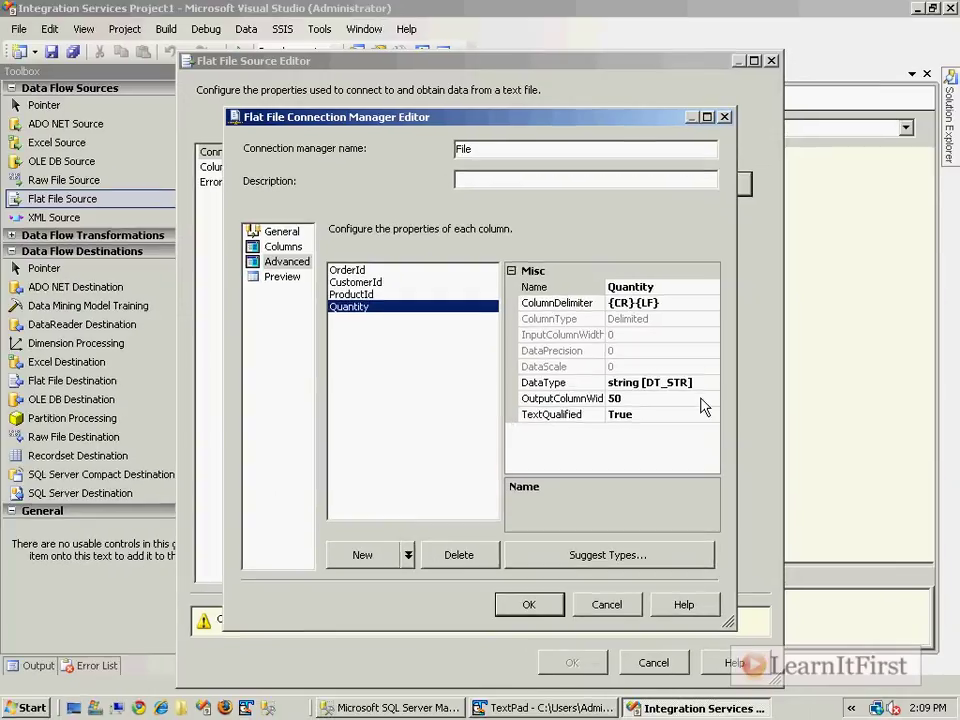
left_click(712, 385)
left_click(713, 384)
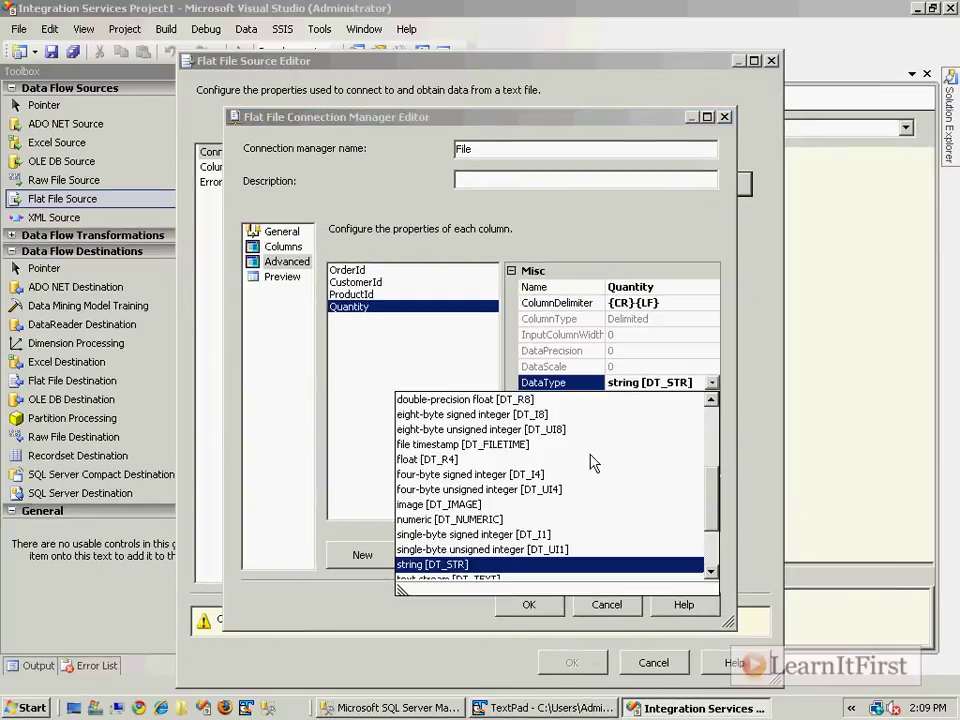
left_click(560, 476)
Set the ProductId column's data type to four-byte signed integer [DT_I4].
left_click(406, 294)
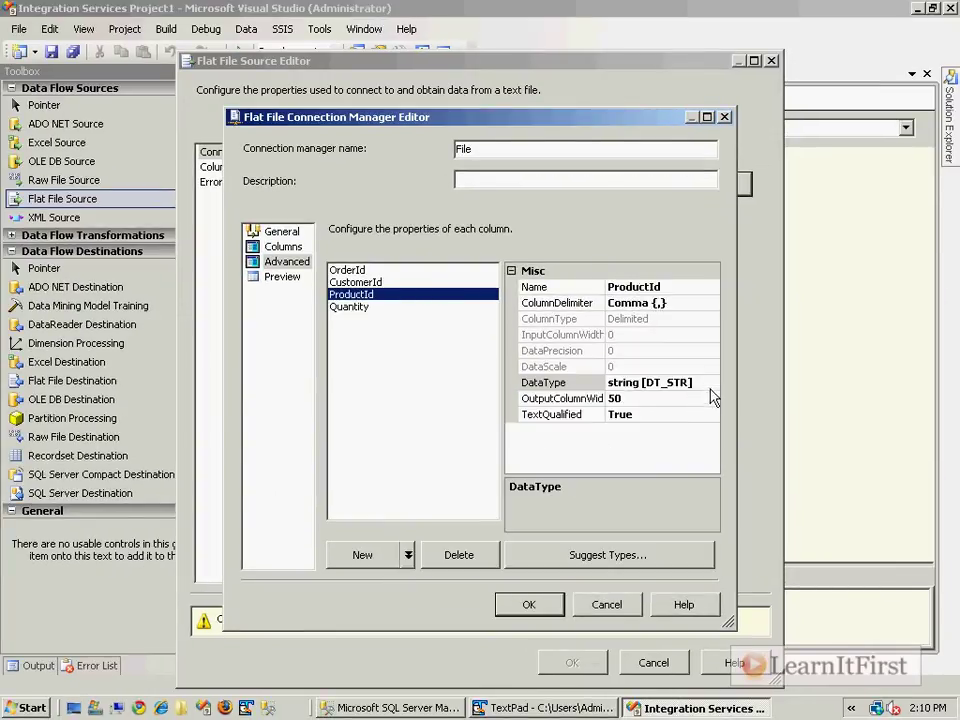
left_click(712, 384)
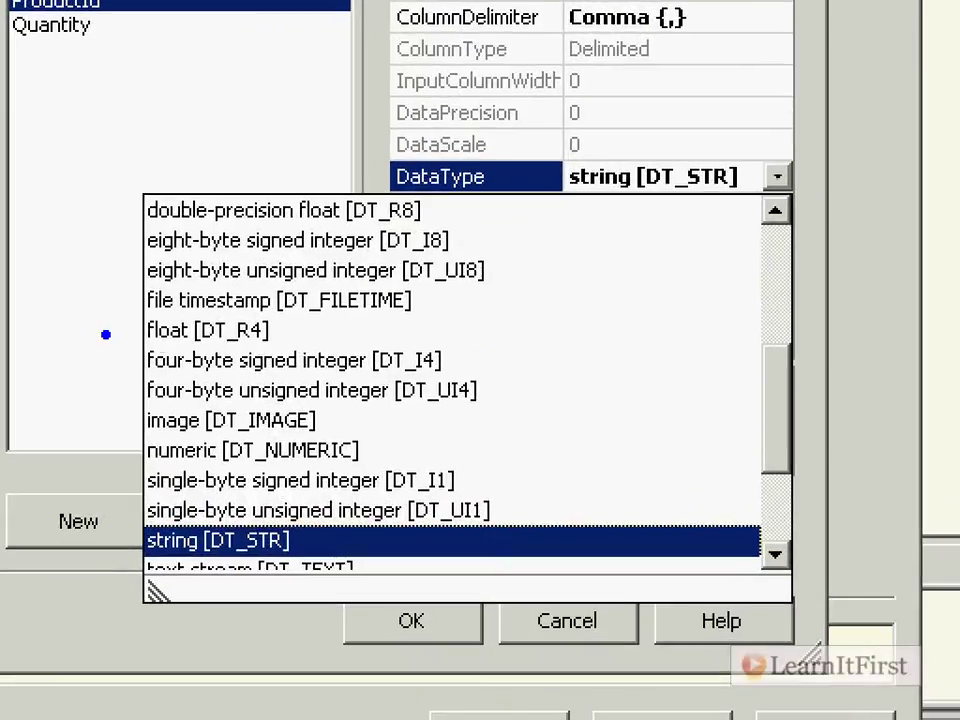
left_click_drag(376, 460, 378, 462)
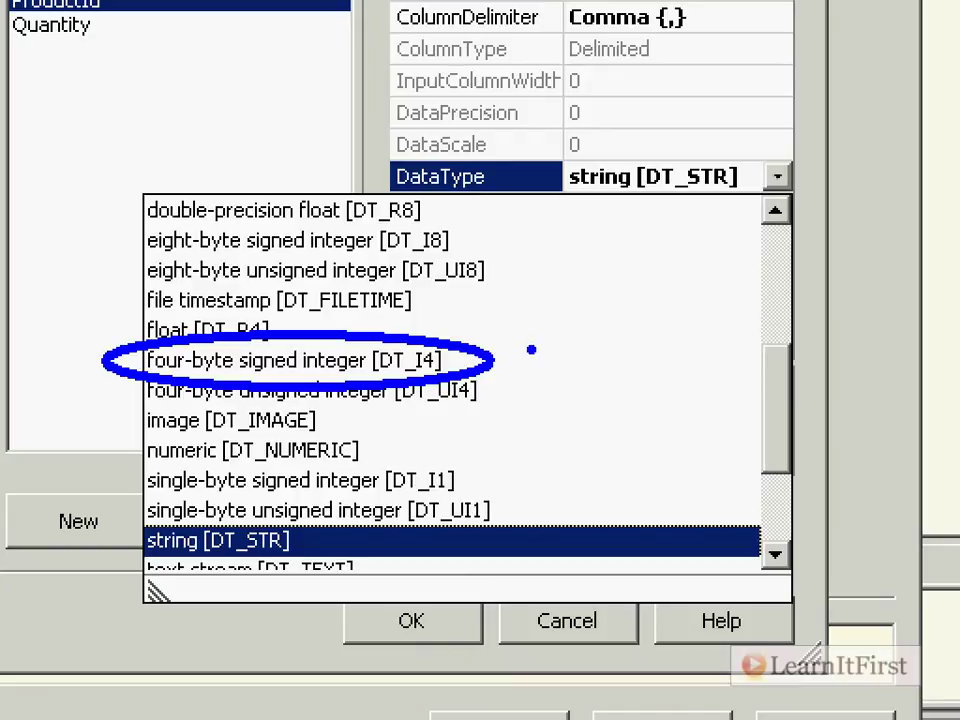
key("Escape")
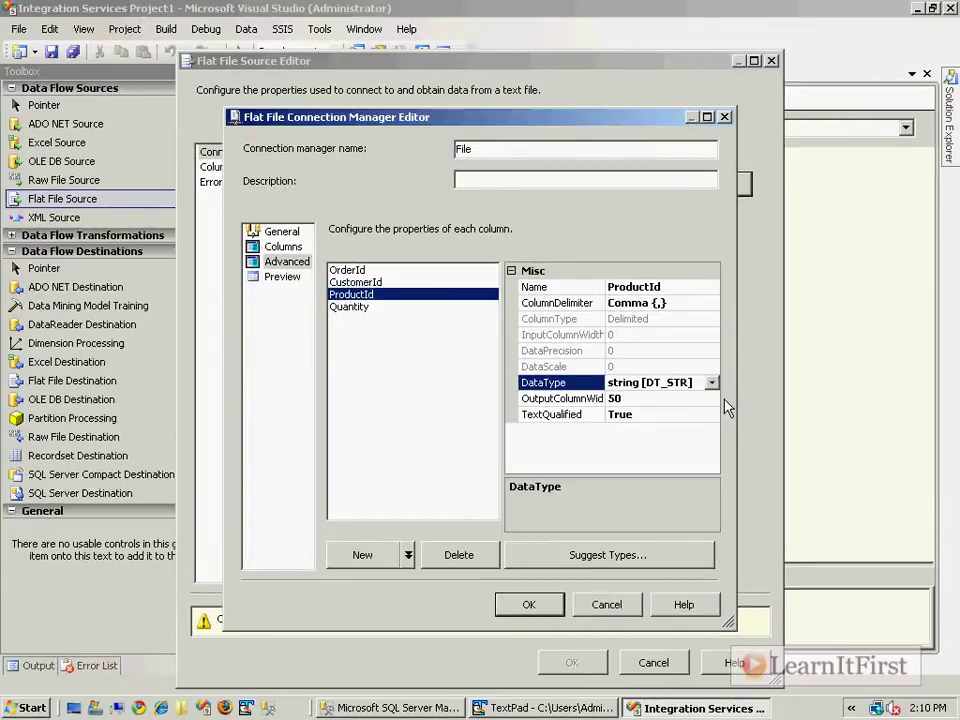
left_click(777, 177)
left_click(480, 474)
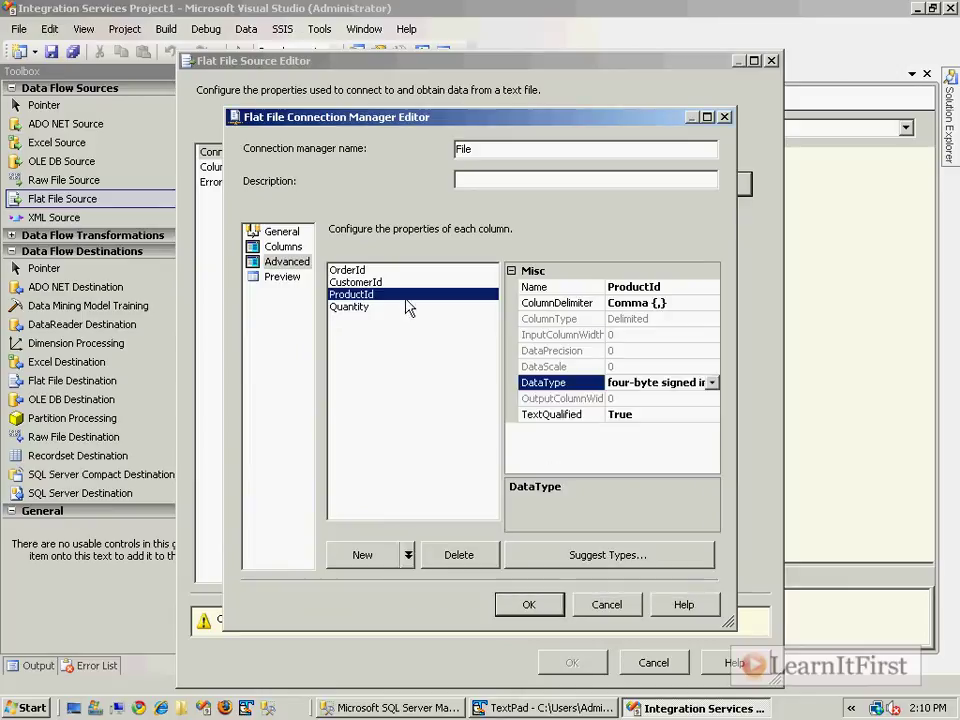
Set the CustomerId column's data type to four-byte signed integer [DT_I4].
left_click(355, 282)
left_click(705, 390)
left_click(714, 382)
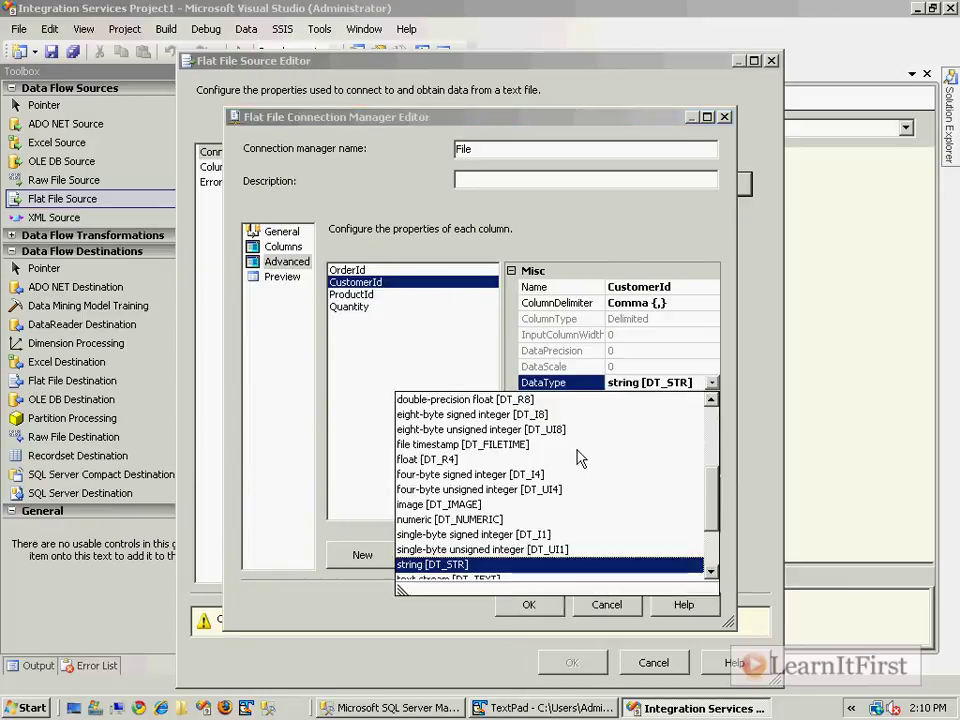
left_click(546, 476)
Set the OrderId column's data type to four-byte signed integer [DT_I4].
left_click(347, 270)
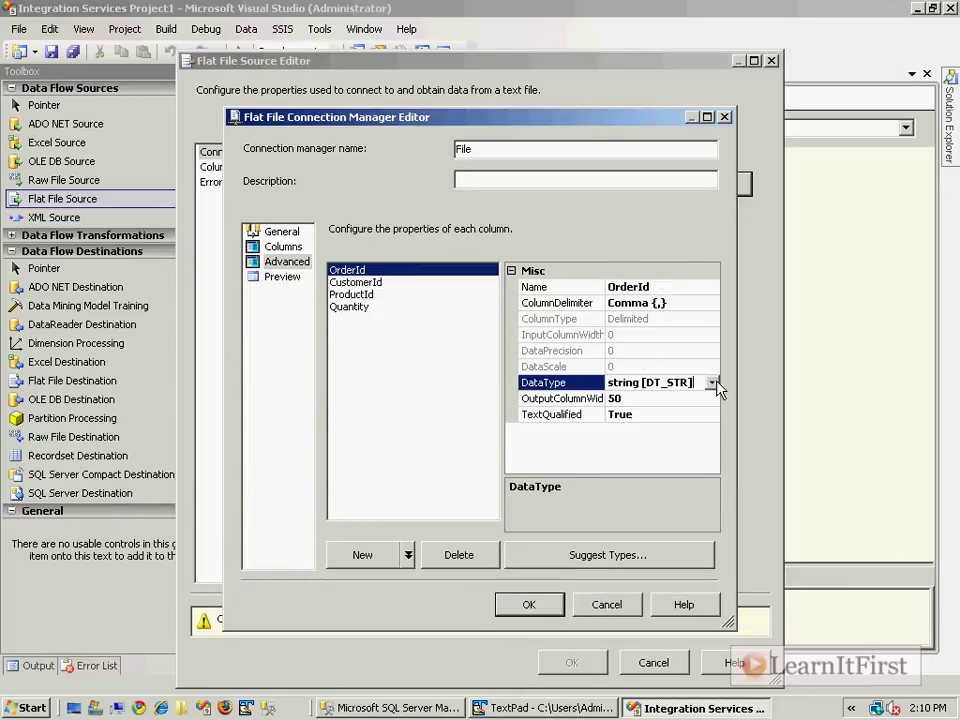
left_click(712, 382)
left_click(548, 474)
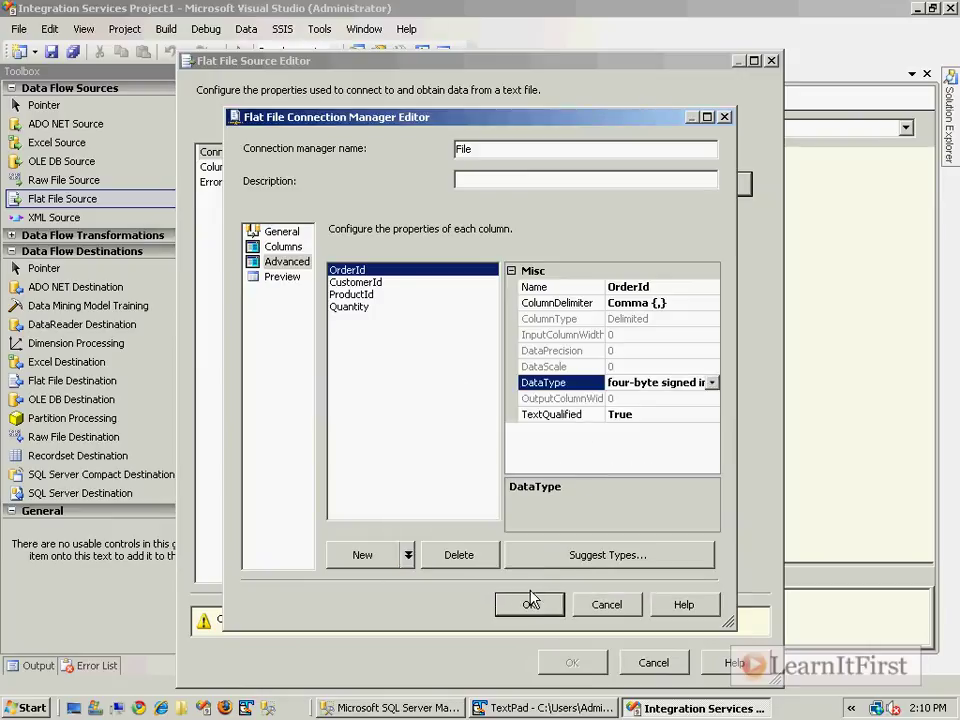
Accept the file connection and finish the Flat File Source with all of its external columns mapped to output columns.
left_click(529, 603)
left_click(236, 166)
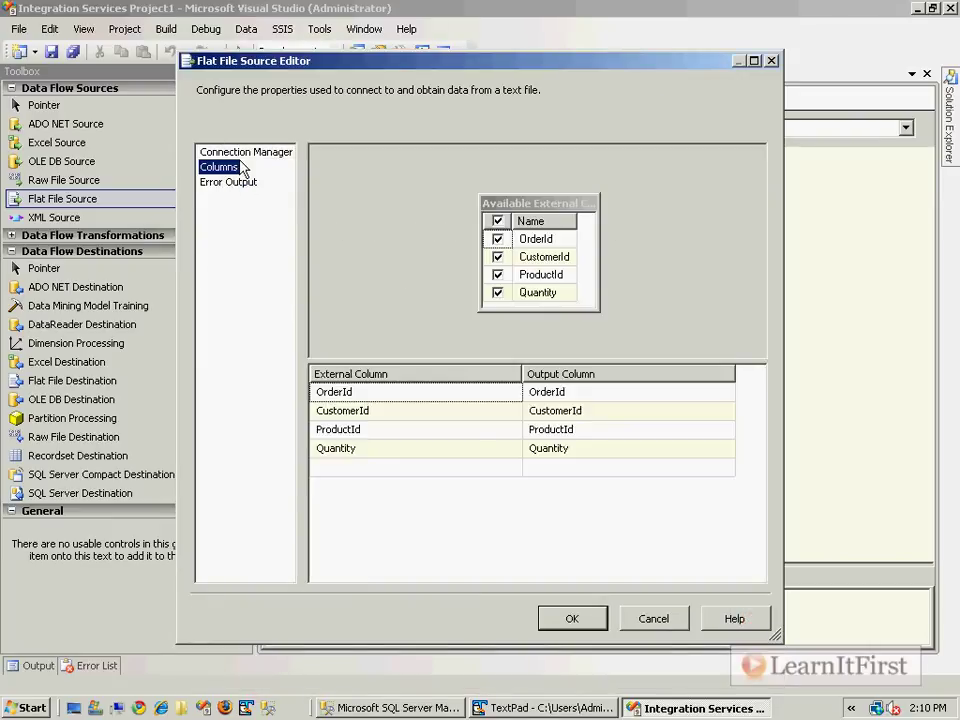
left_click(574, 618)
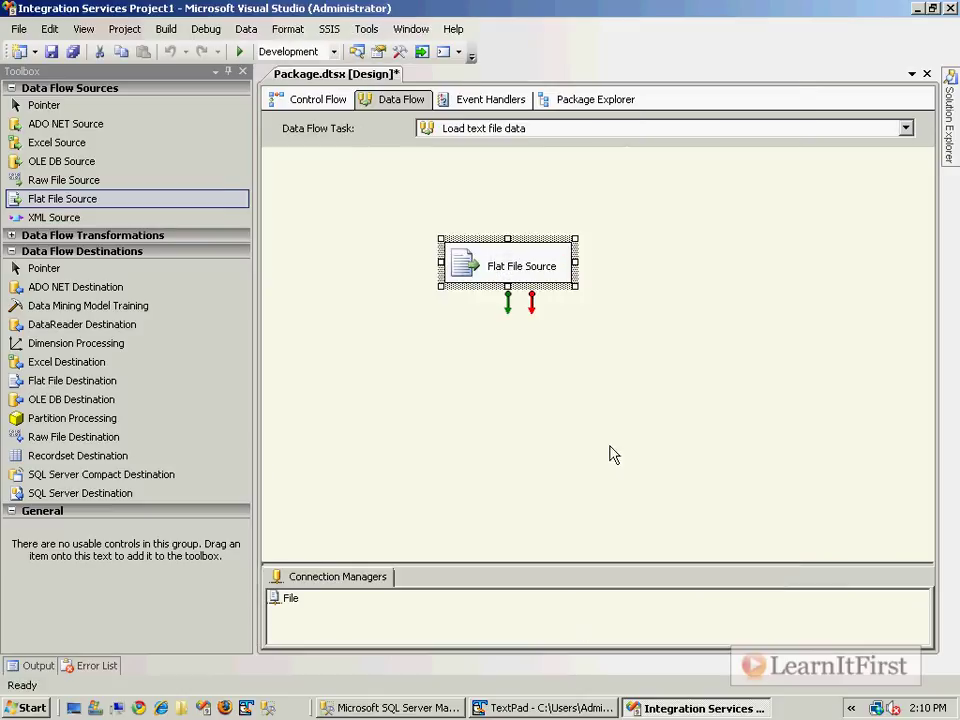
Add a SQL Server Destination below the Flat File Source and connect the source's regular output to it.
left_click(79, 494)
left_click_drag(450, 363, 456, 368)
left_click(508, 272)
left_click_drag(508, 300, 497, 376)
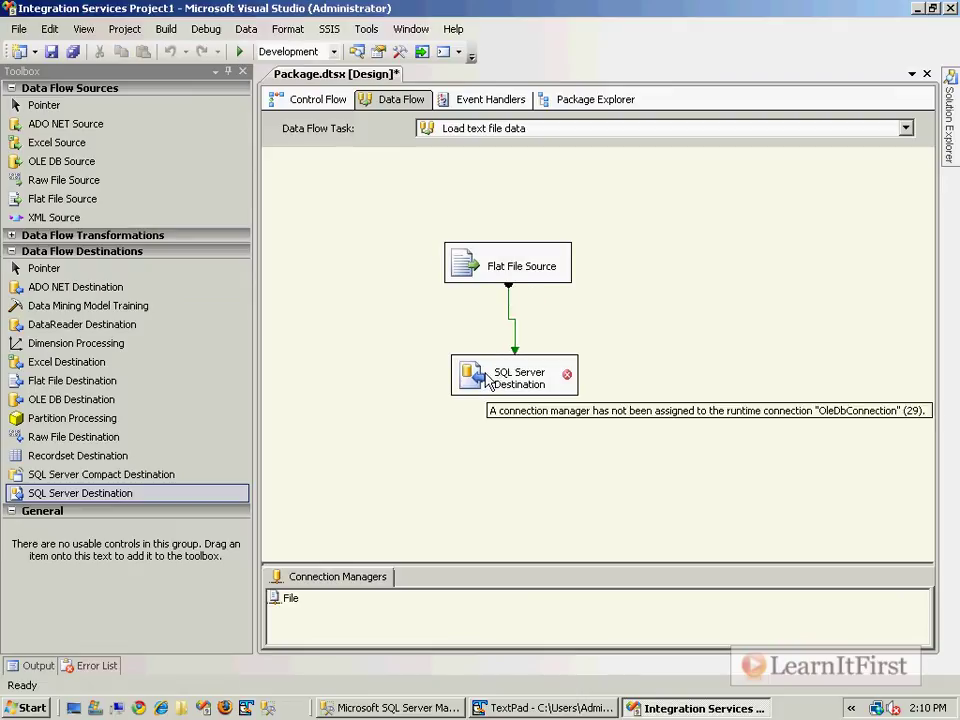
Create an OLE DB connection to the LearnItFirst.com database on server localhost and assign it to the SQL Server Destination.
double_click(481, 386)
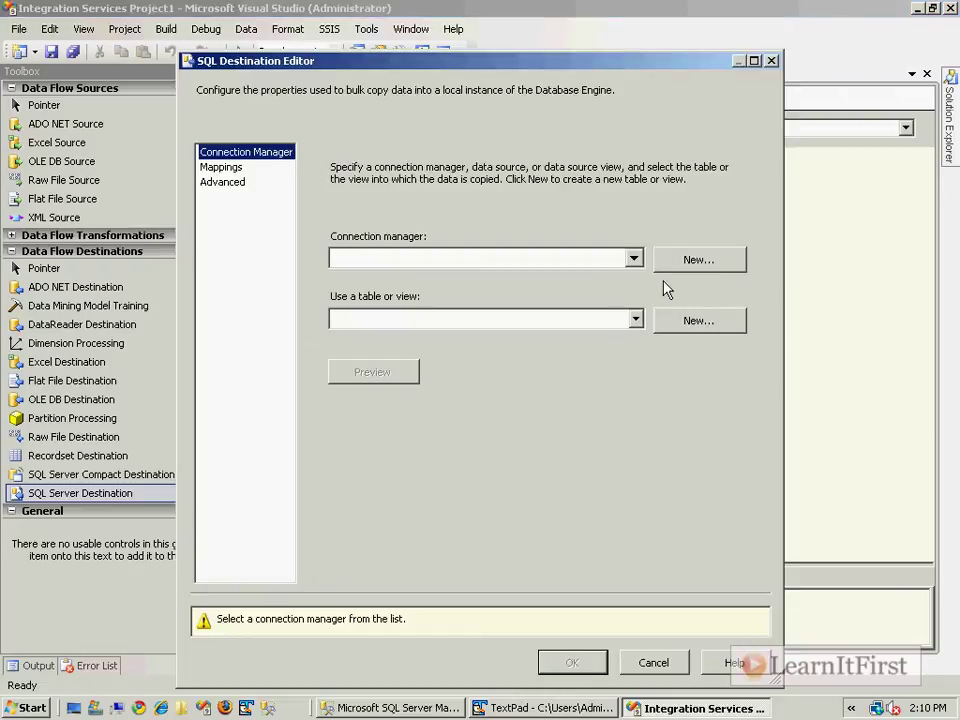
left_click(695, 262)
left_click(654, 530)
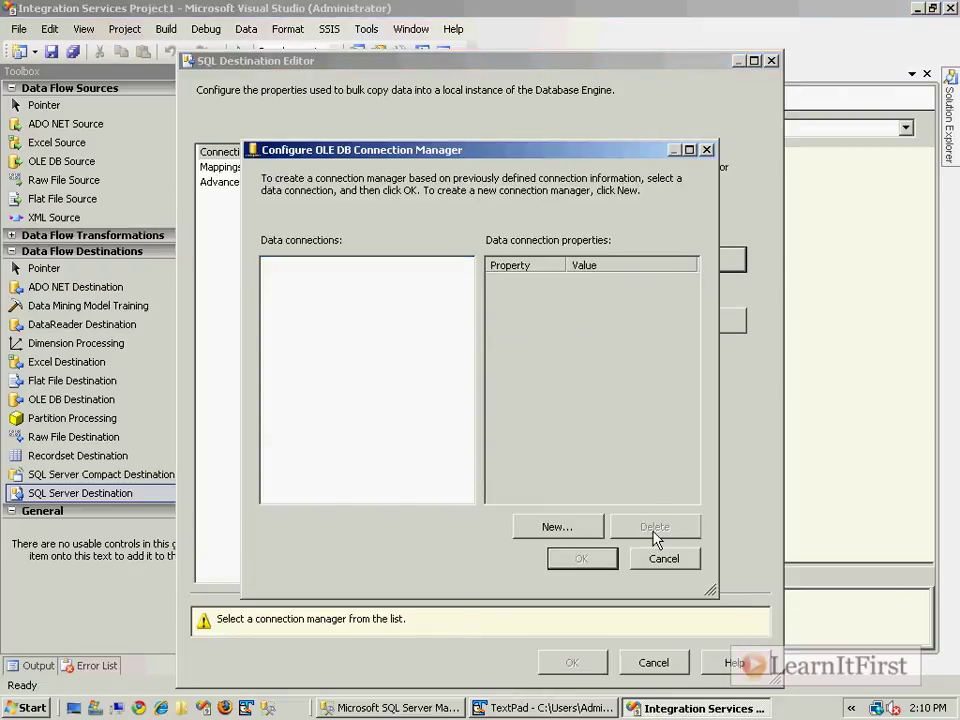
left_click(547, 531)
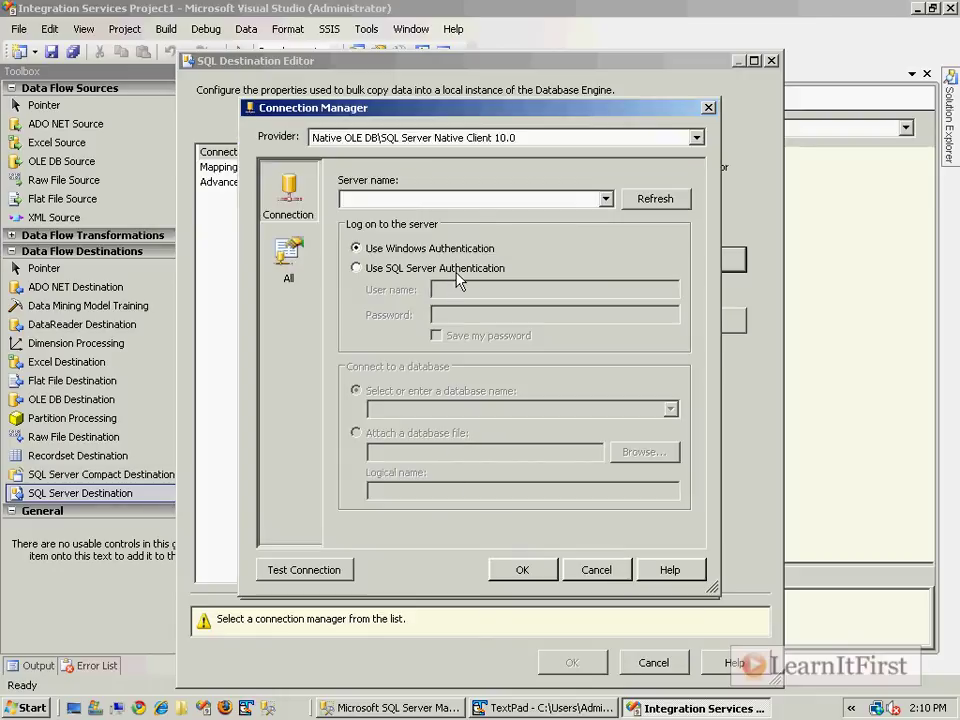
type("loc")
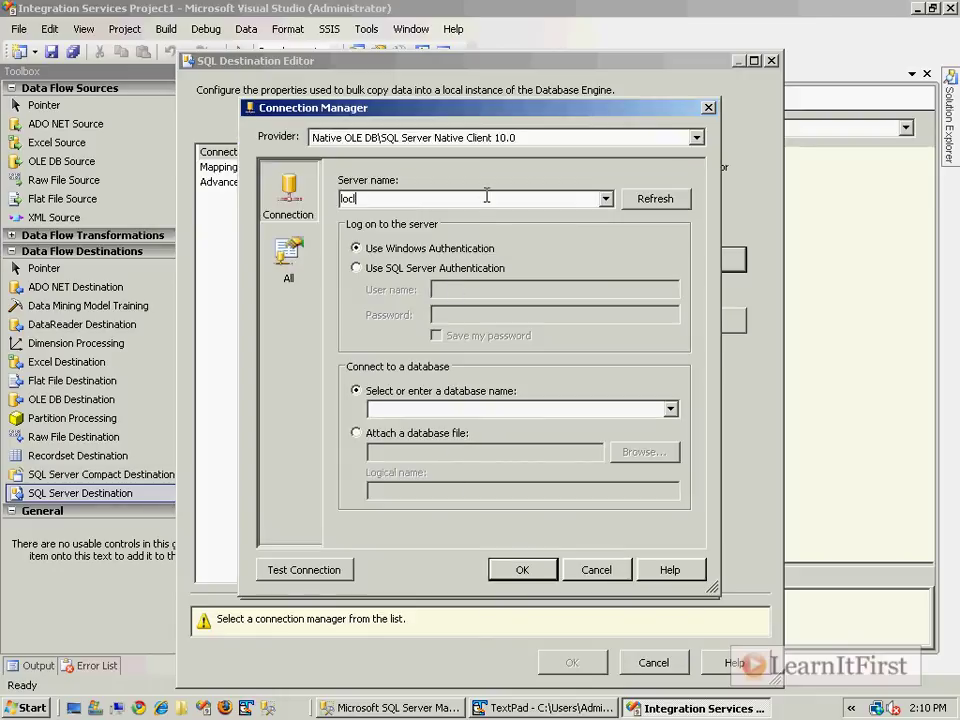
type("alhost")
left_click(495, 406)
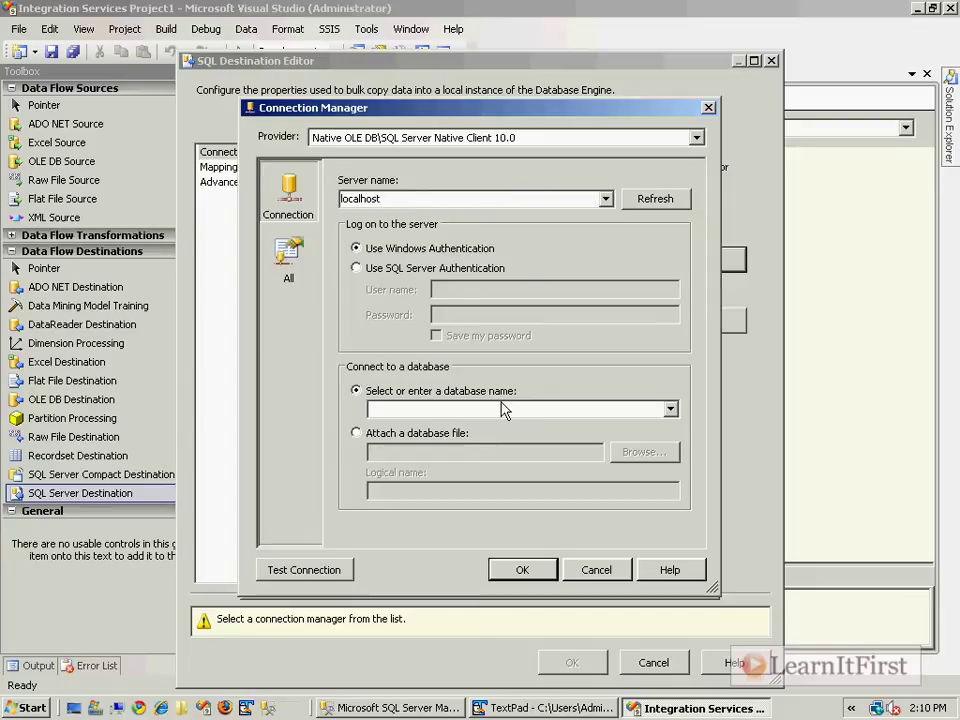
type("LearnItFirst.com")
key("Return")
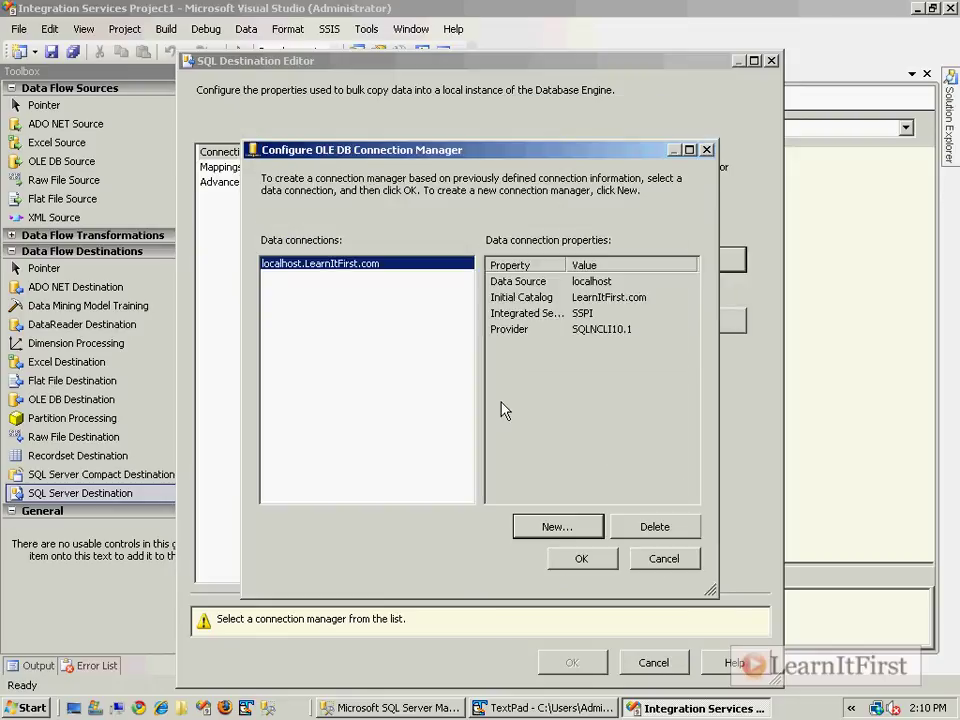
left_click(585, 560)
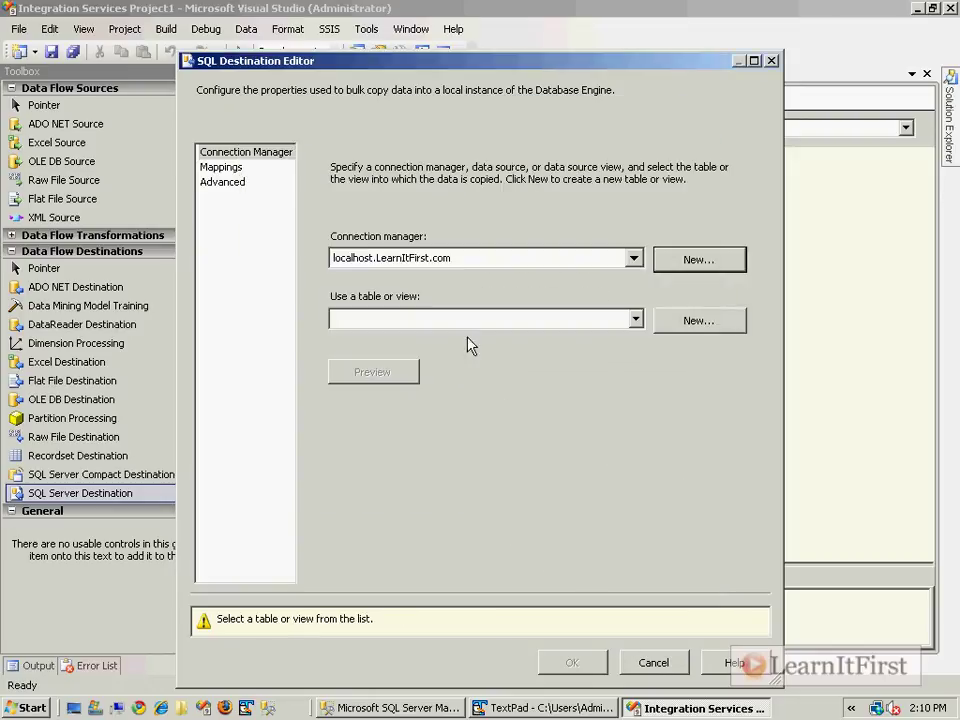
Set the SQL Server Destination's table to [dbo].[CustomerProductPurchaseHistory] and map OrderId, CustomerId, ProductId and Quantity to the same-named columns.
left_click(521, 318)
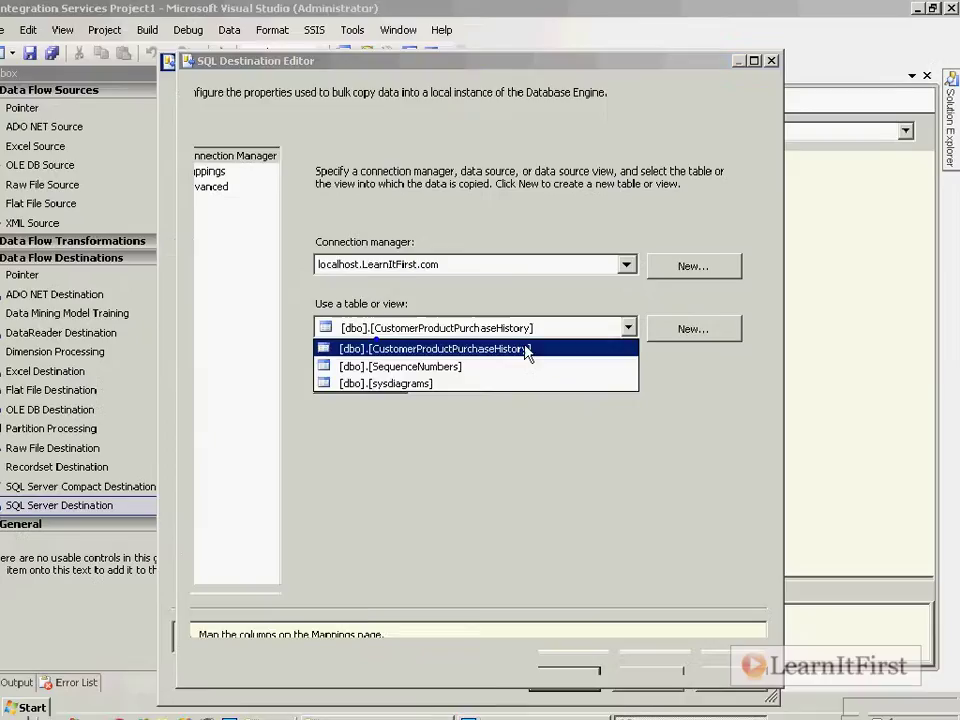
left_click(505, 353)
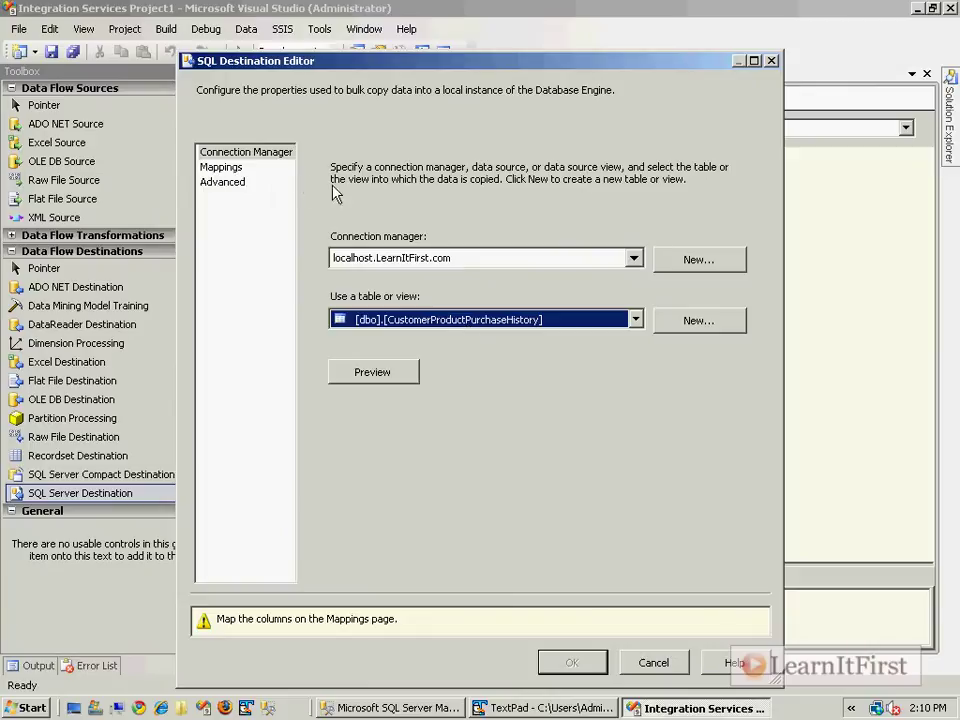
left_click(0, 13)
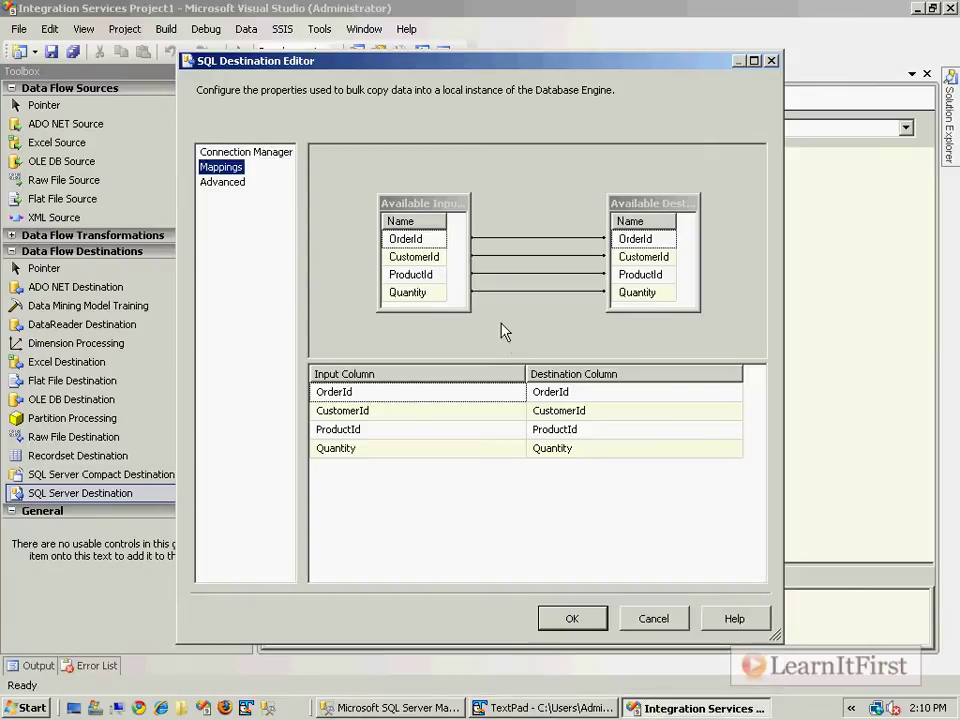
left_click(572, 618)
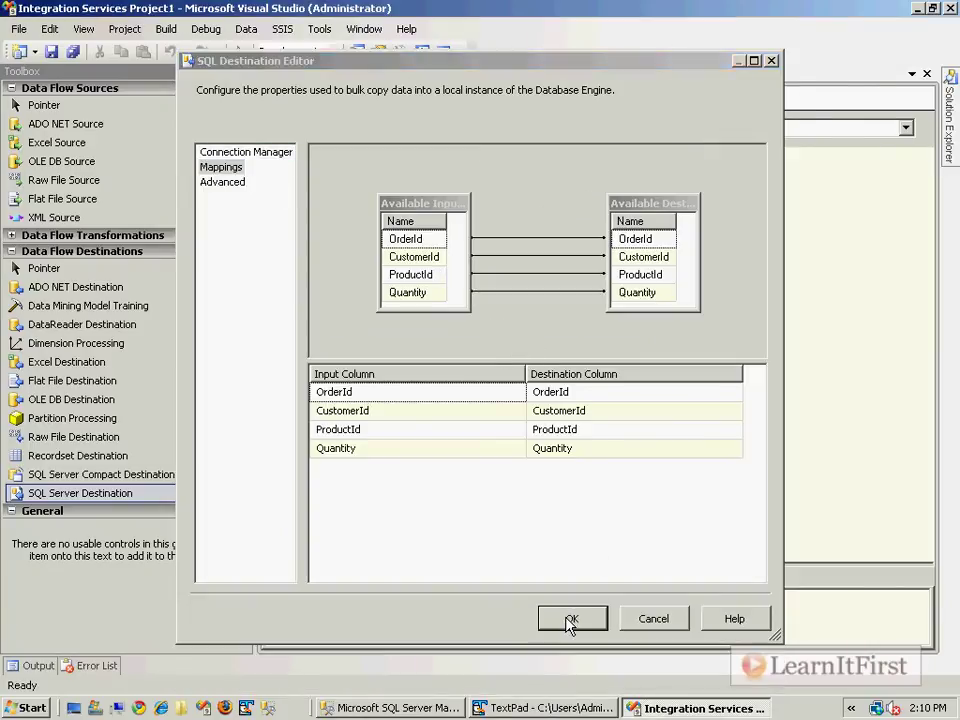
left_click(646, 450)
Save the package, run it from the control flow in debug mode, and return to design mode after execution.
key("ctrl+s")
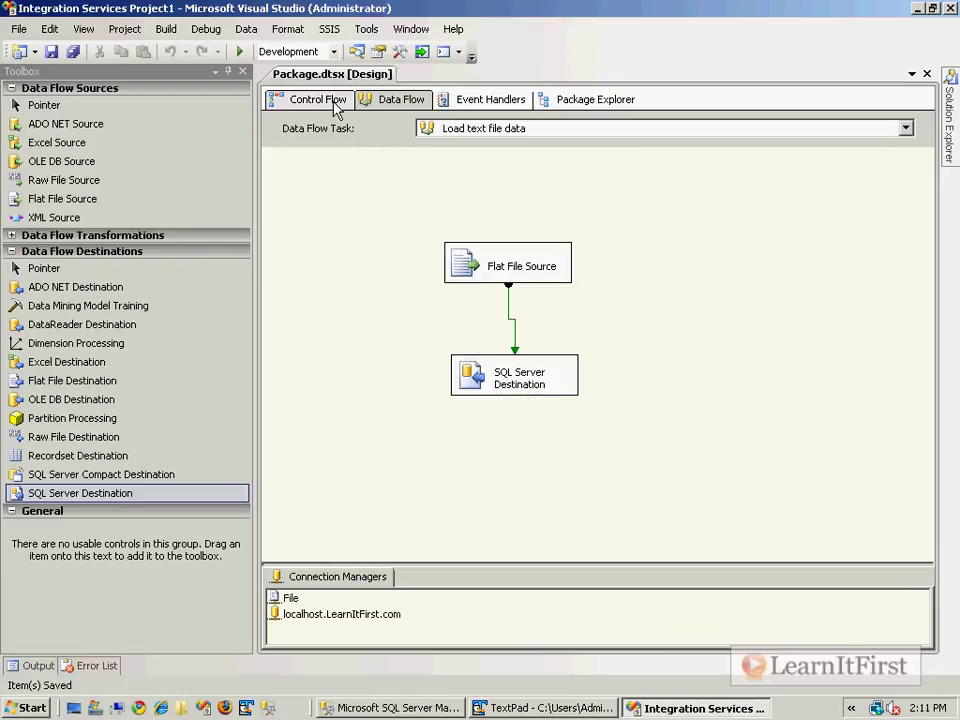
left_click(337, 104)
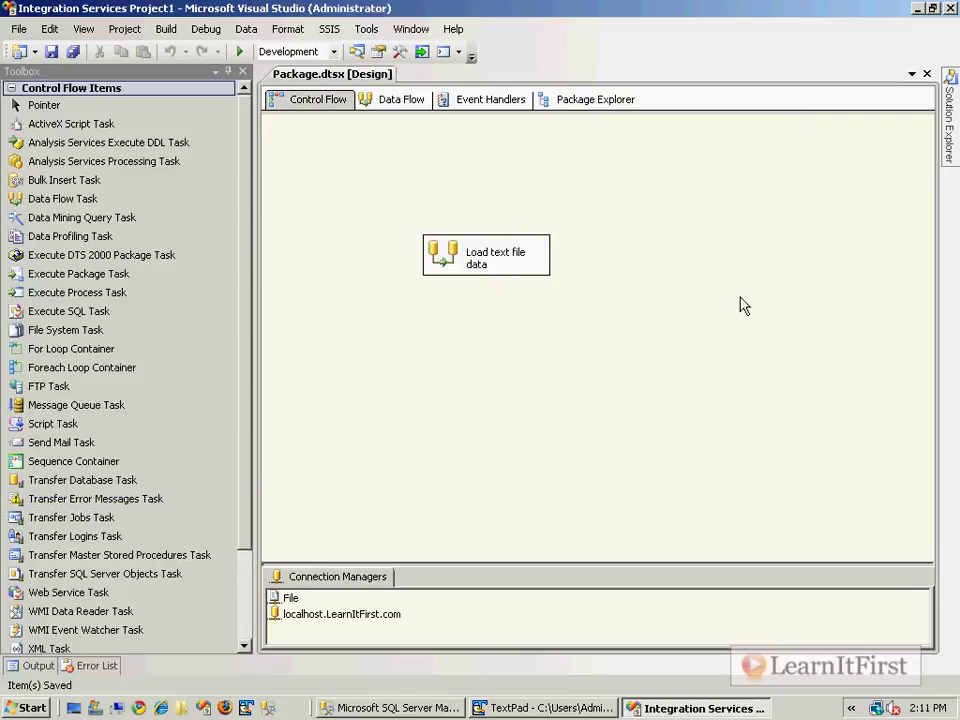
key("F5")
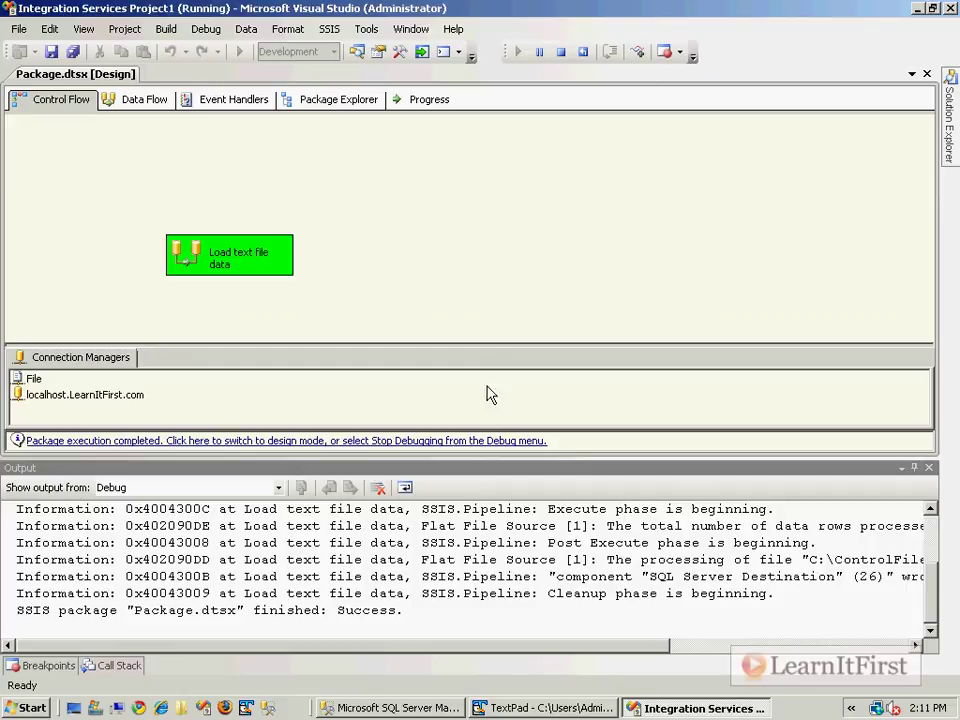
left_click(476, 443)
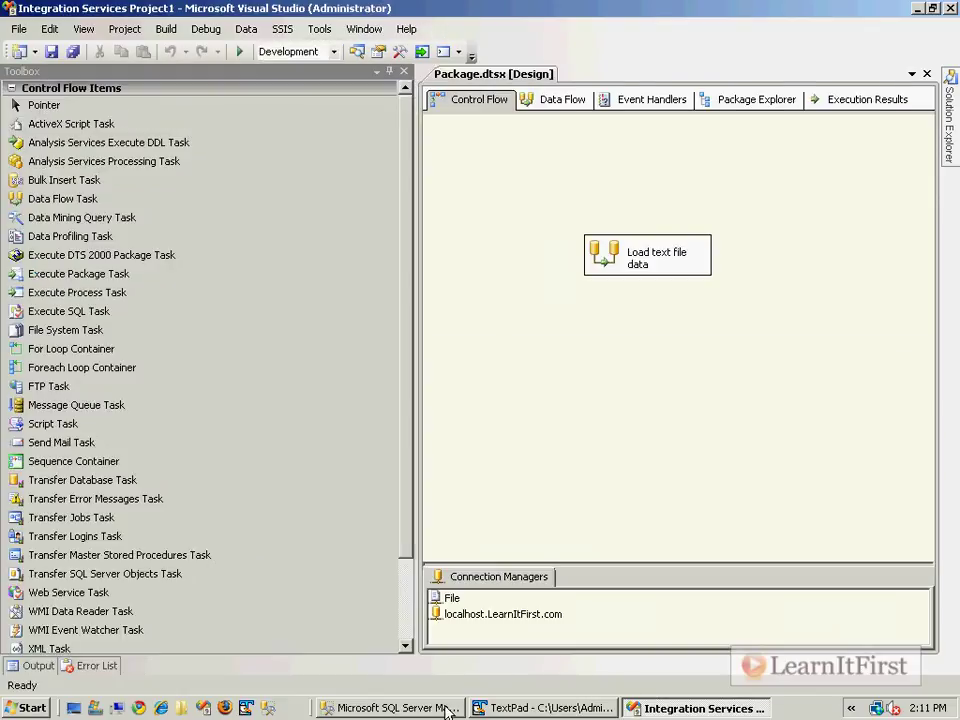
Switch to SQL Server Management Studio and run SELECT * FROM CustomerProductPurchaseHistory below the table script to check the loaded rows.
key("alt+Tab")
left_click(469, 332)
key("Return")
key("Return")
type("SELECT * FROM CustomerProductPurchaseHistory")
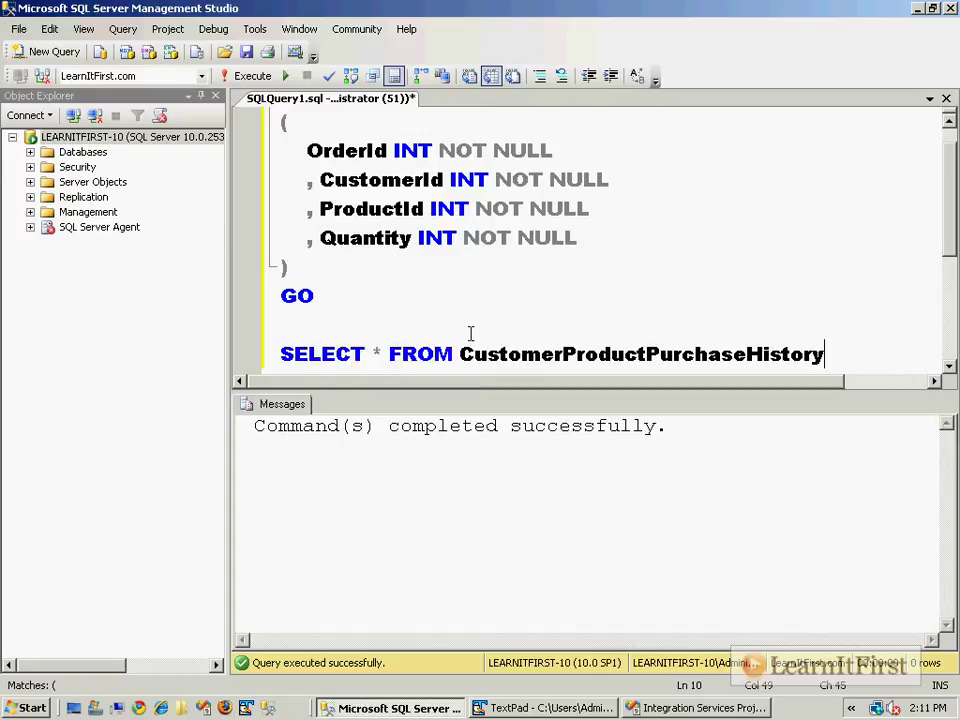
key("shift+Home")
key("F5")
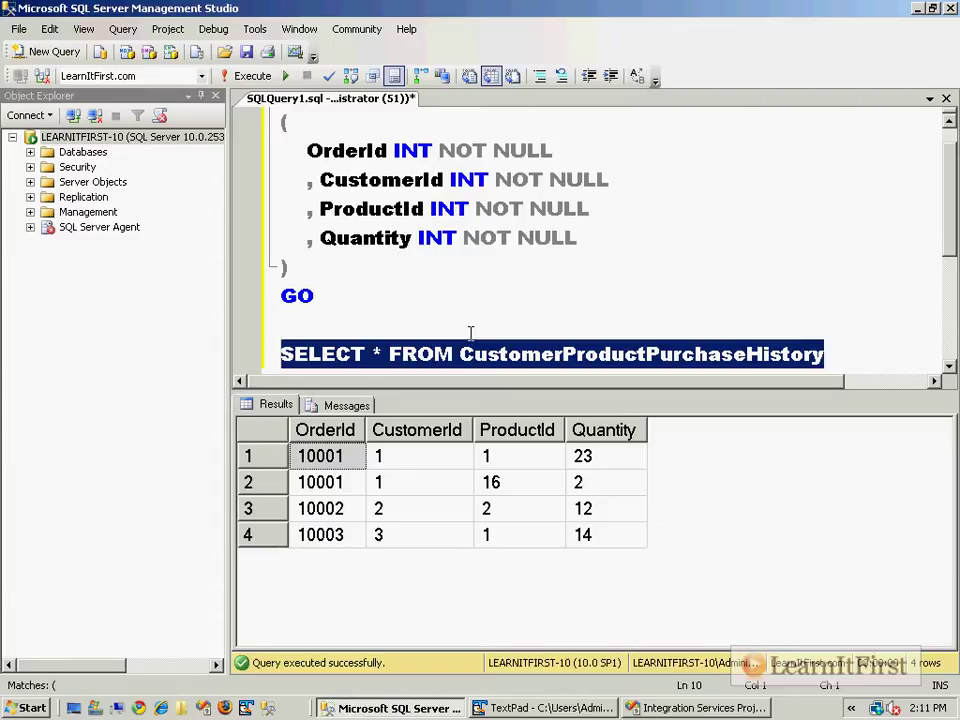
Add the statement DELETE CustomerProductPurchaseHistory below the SELECT query and run only that statement to empty the table.
key("Home")
key("End")
key("ctrl+shift+Left")
key("ctrl+c")
key("End")
key("Return")
key("Return")
type("DELETE")
key("ctrl+v")
key("shift+Home")
key("F5")
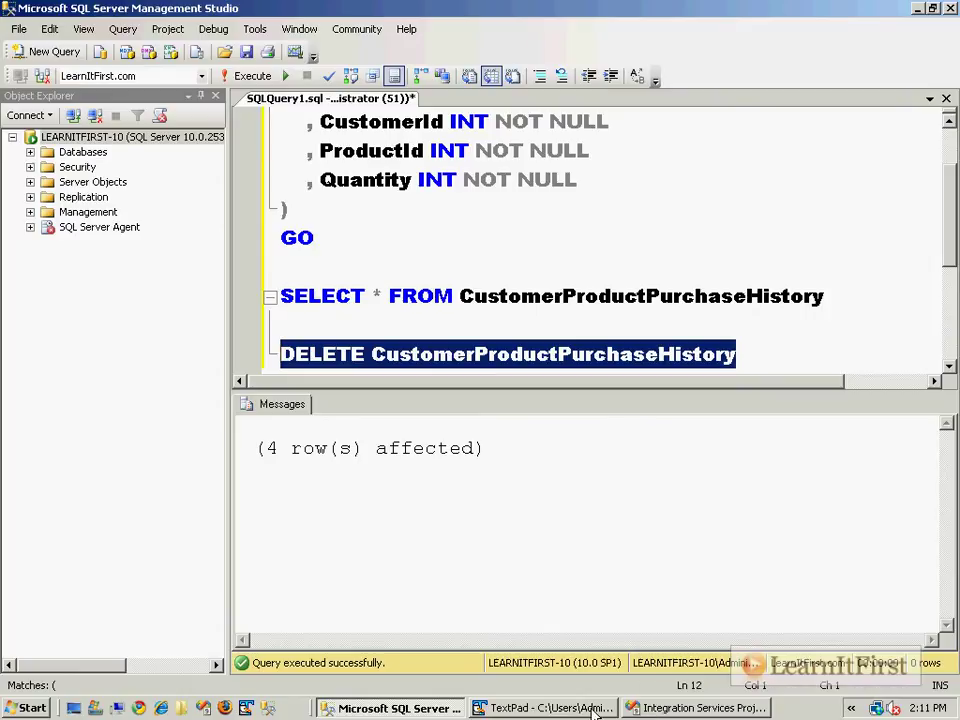
Switch to TextPad and review requirements 2 and 3 in the Project Saturn X14 document about changing folder and file names.
left_click(545, 708)
left_click(494, 302)
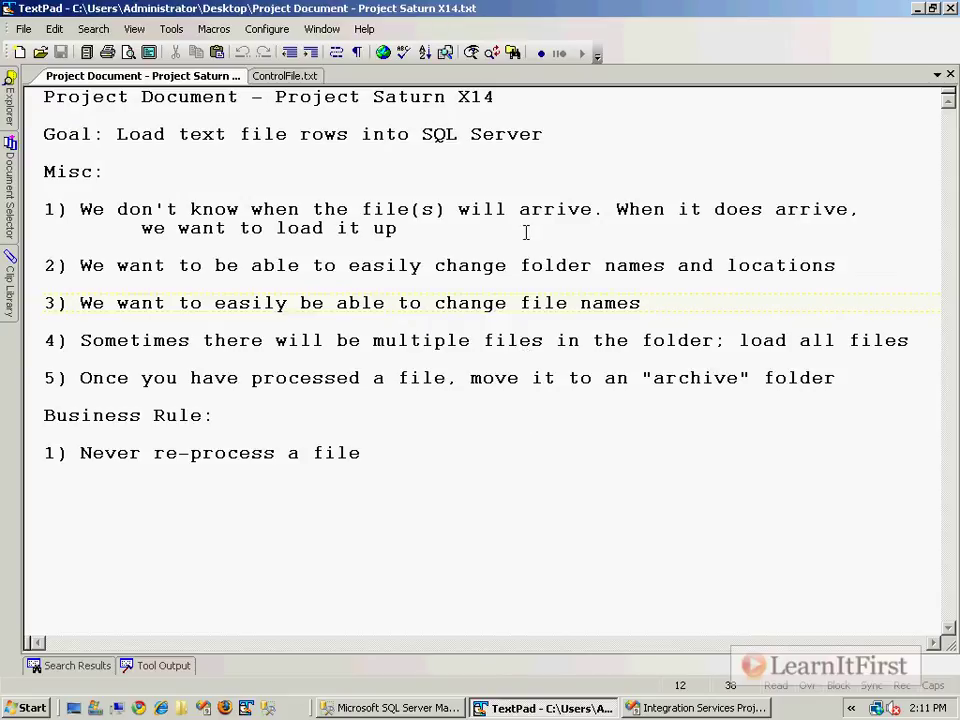
left_click(486, 338)
left_click_drag(671, 294, 22, 266)
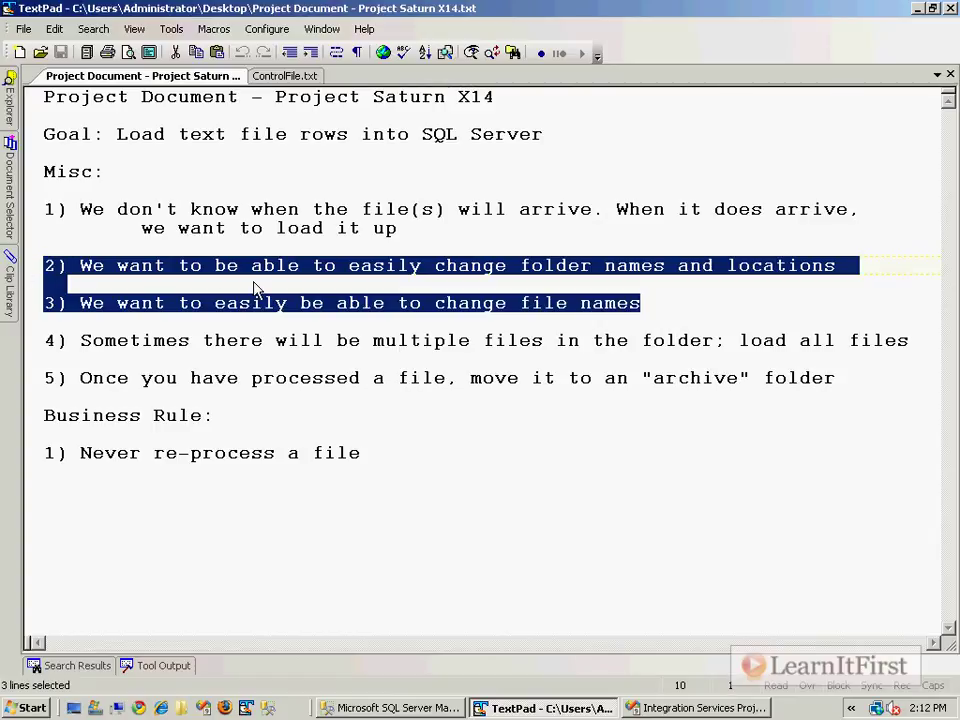
Return to Visual Studio, open the Load text file data task's data flow, and examine the File connection's properties, including ConnectionString.
left_click(650, 708)
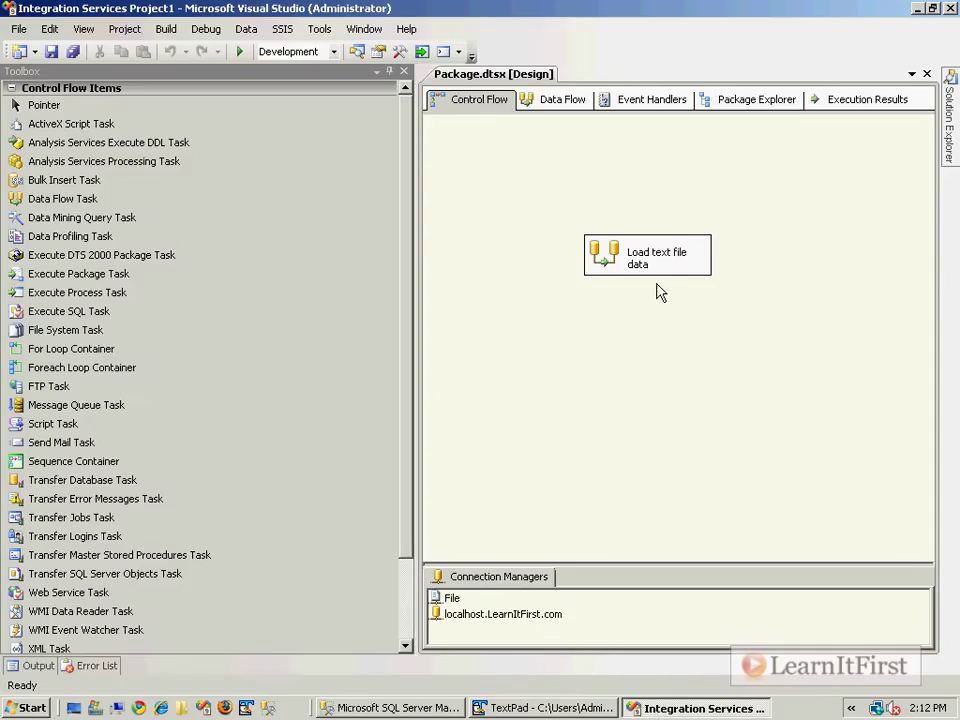
double_click(603, 262)
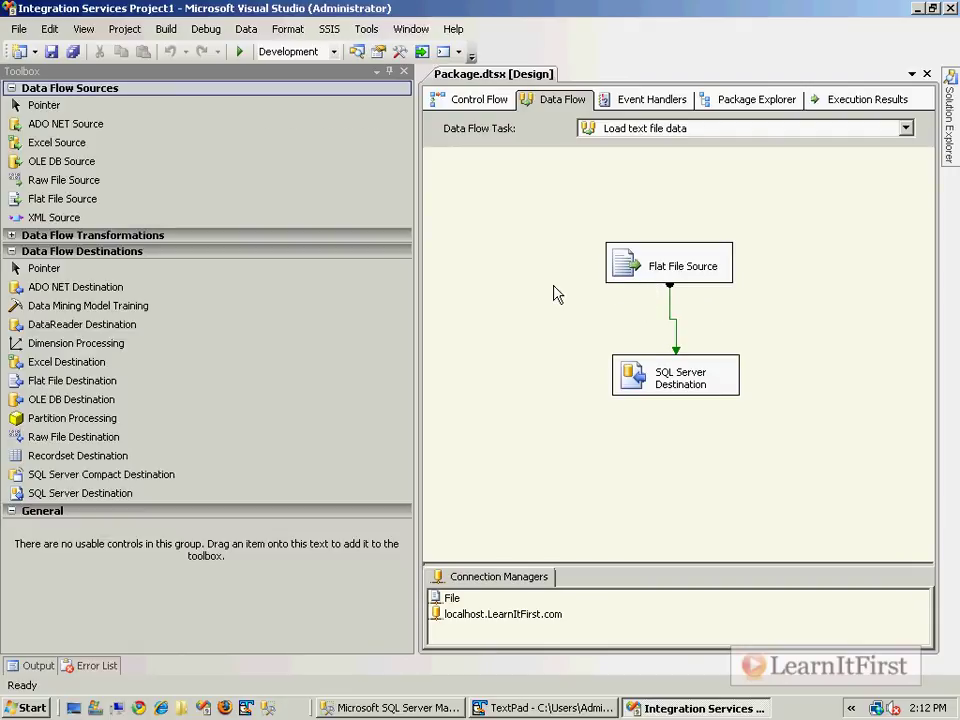
left_click(633, 276)
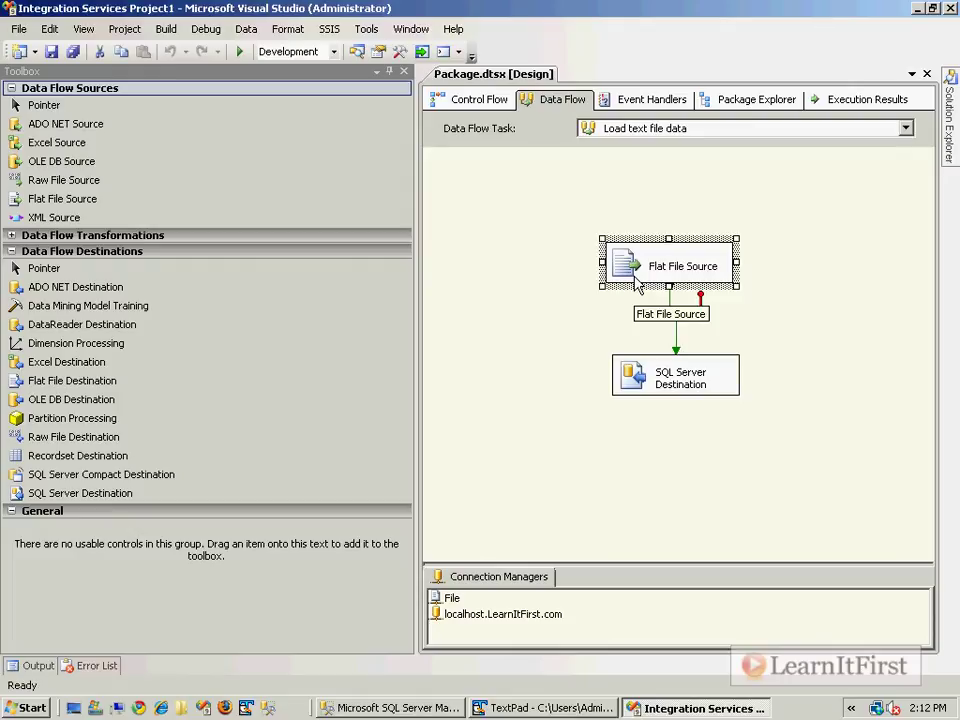
left_click(447, 598)
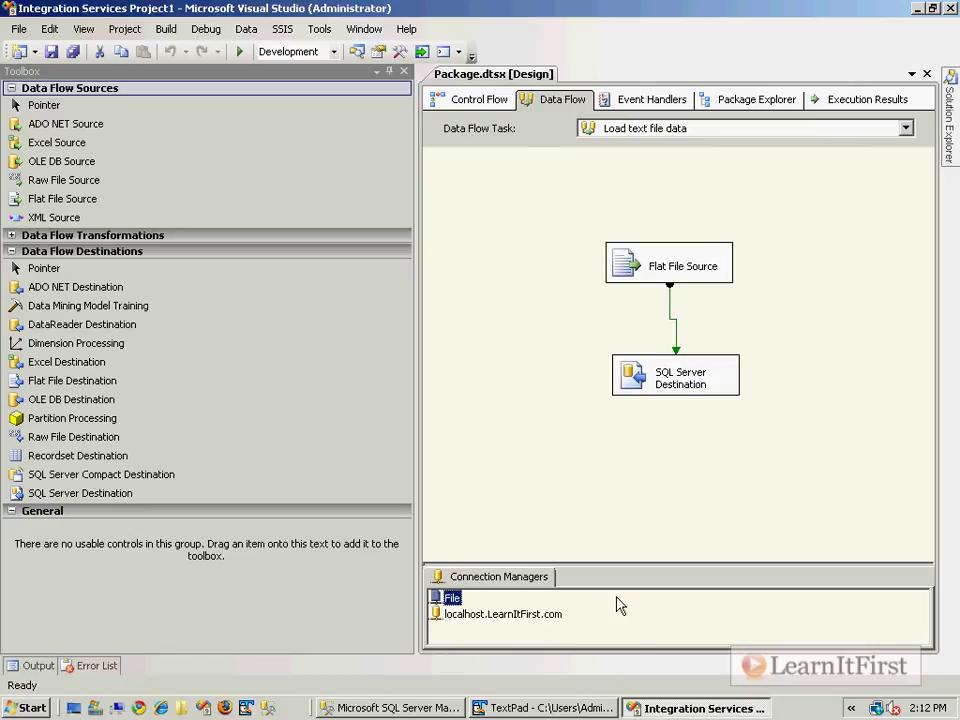
right_click(448, 598)
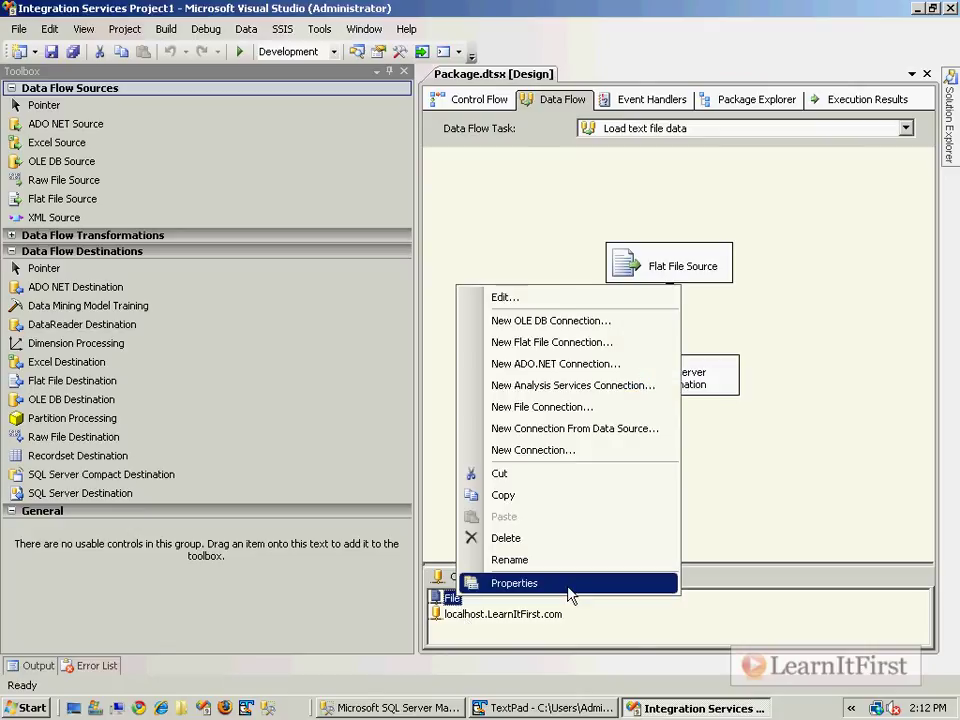
left_click(572, 583)
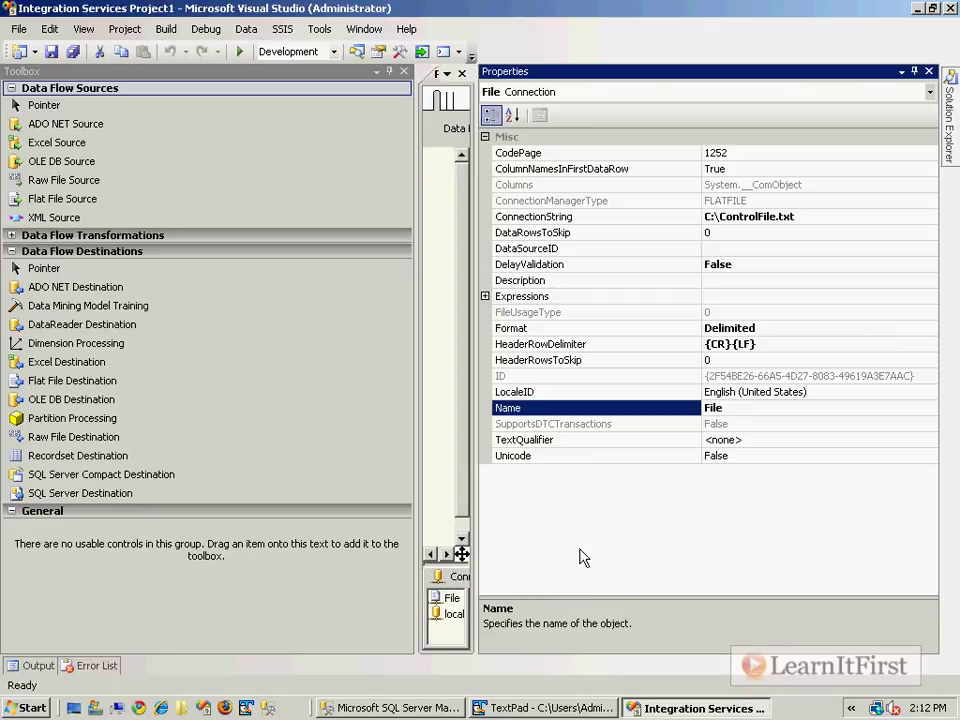
left_click(786, 284)
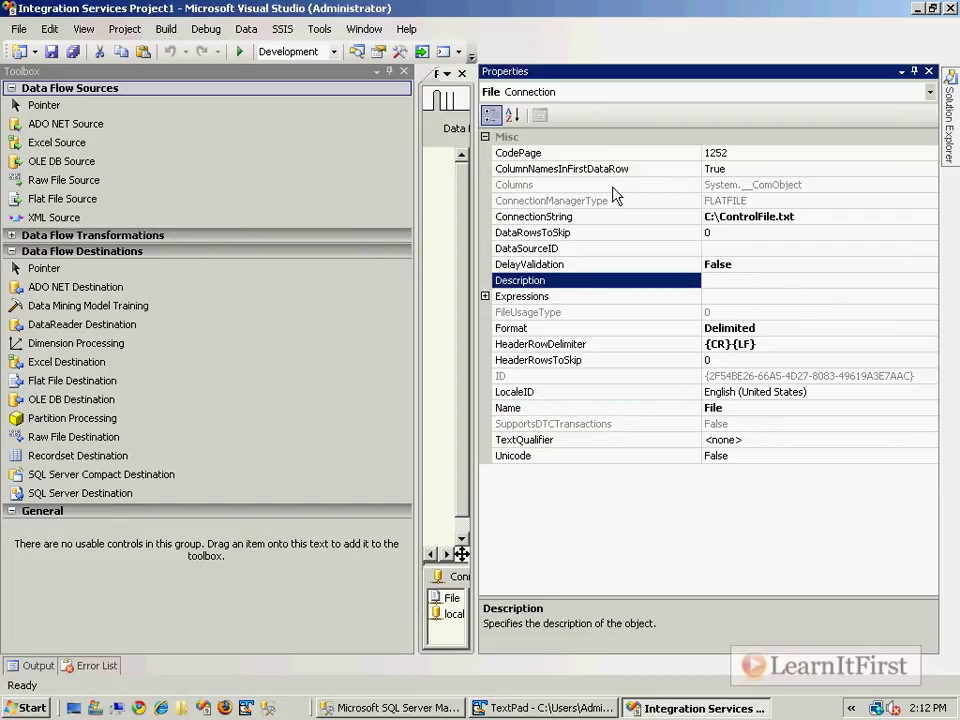
left_click(601, 217)
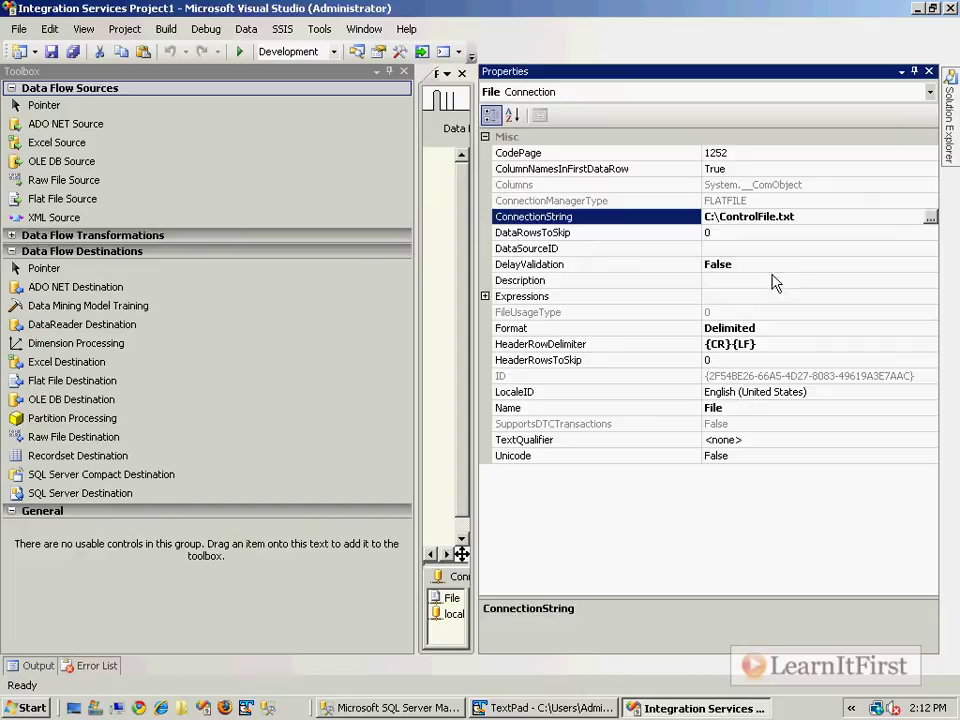
left_click(720, 438)
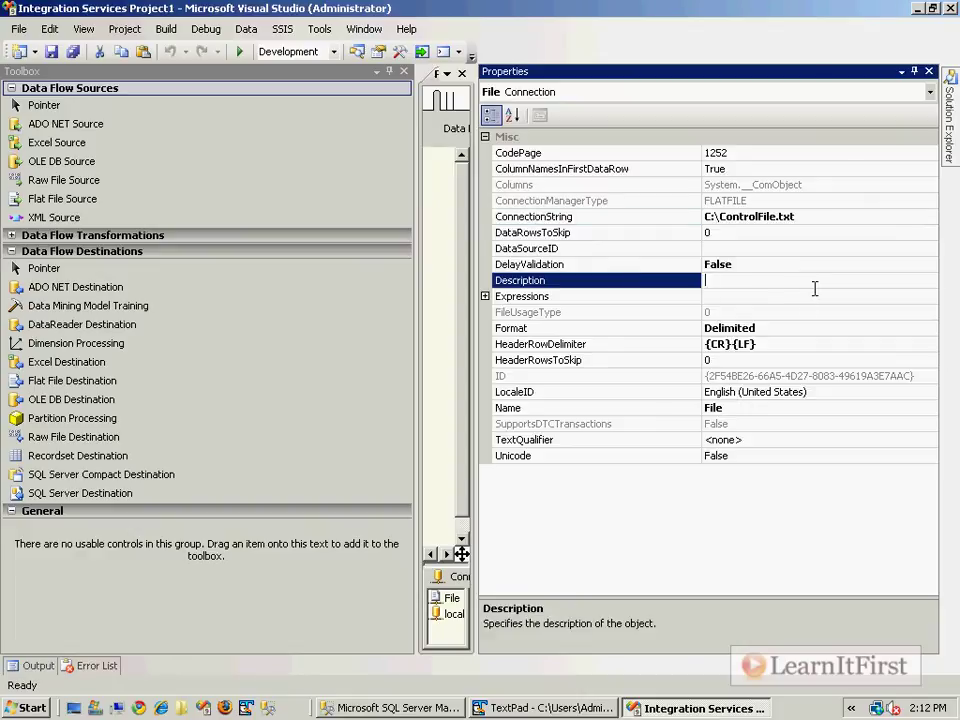
left_click(797, 296)
left_click(930, 297)
left_click(450, 268)
left_click(451, 269)
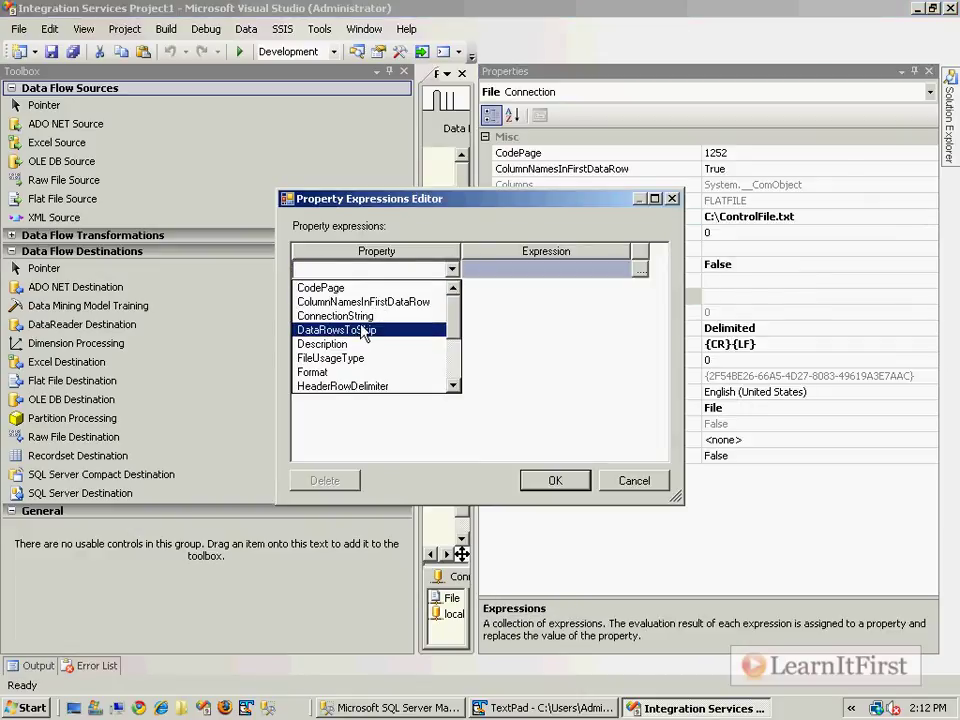
left_click(345, 316)
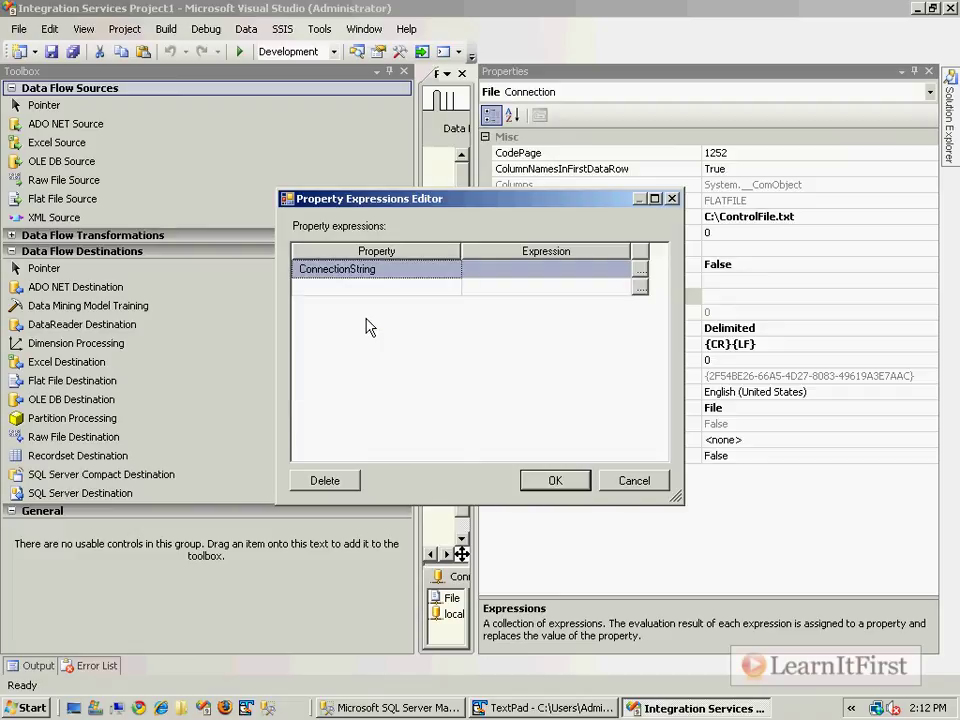
left_click(640, 271)
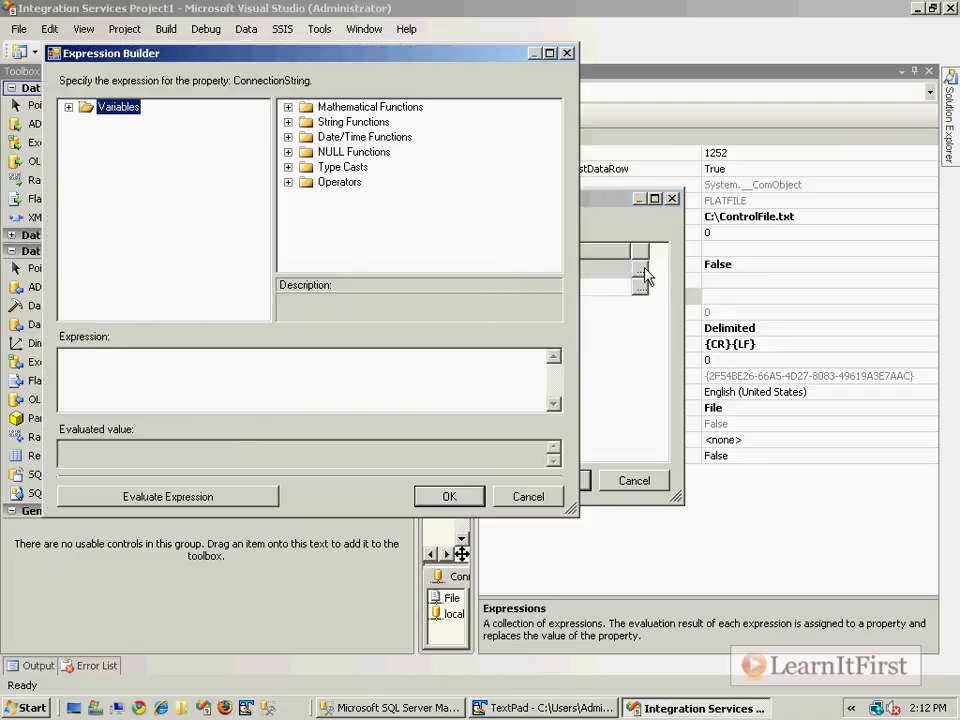
left_click(69, 107)
scroll(150, 240, "down", 4)
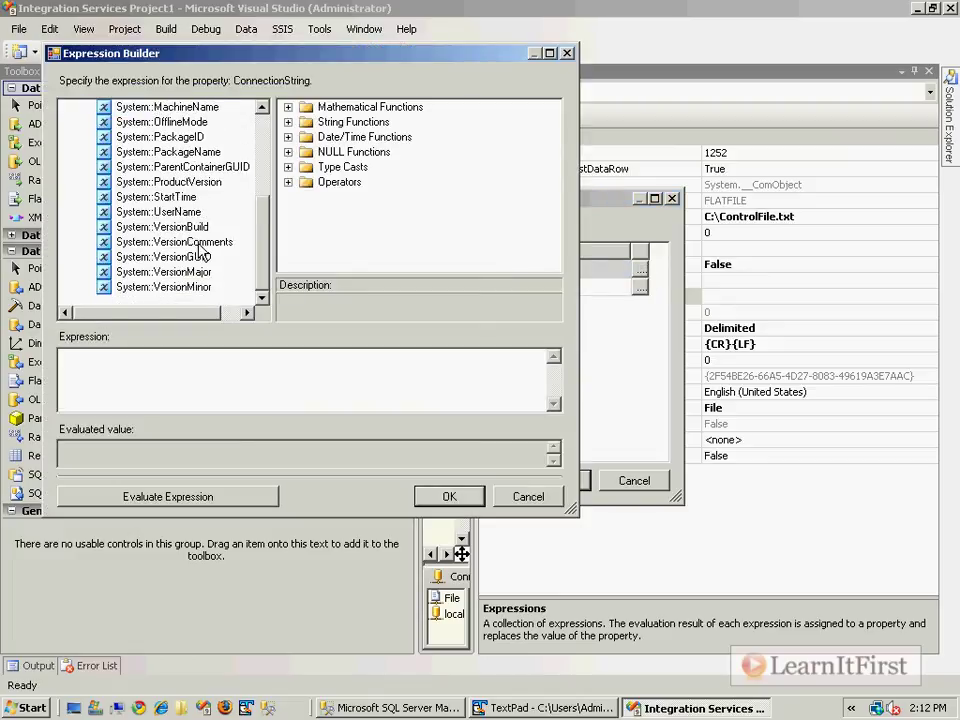
scroll(200, 252, "up", 4)
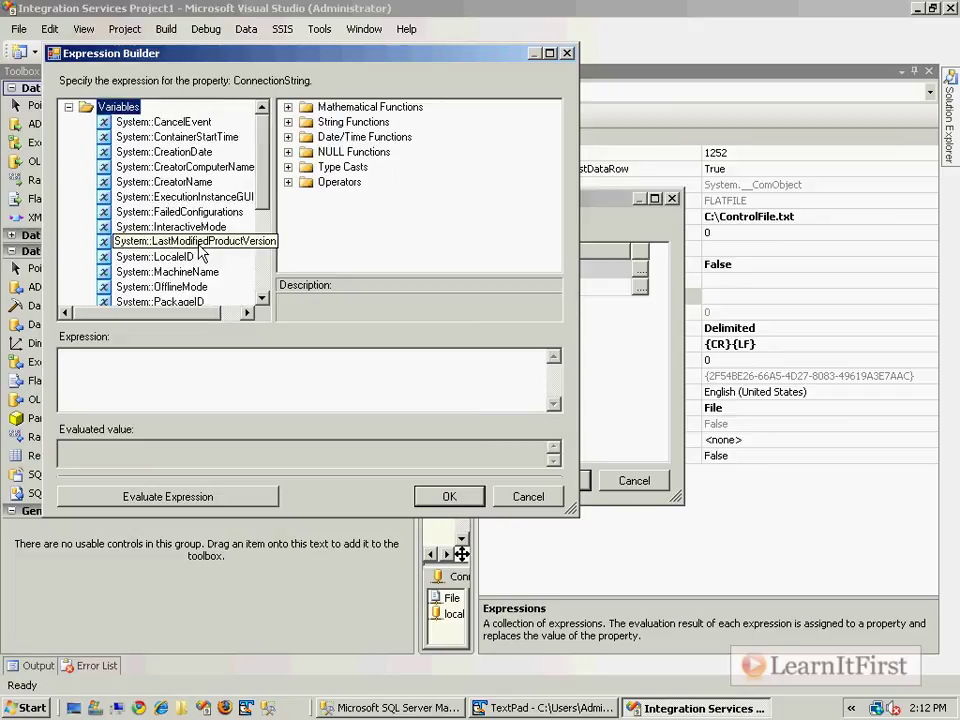
left_click(123, 377)
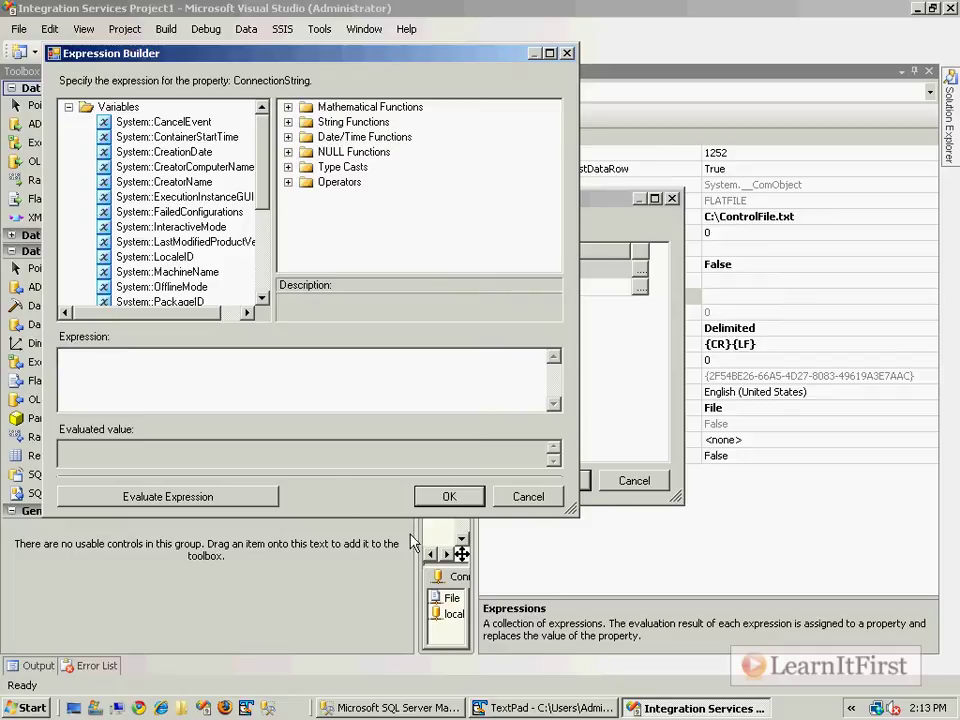
left_click(528, 496)
left_click(630, 482)
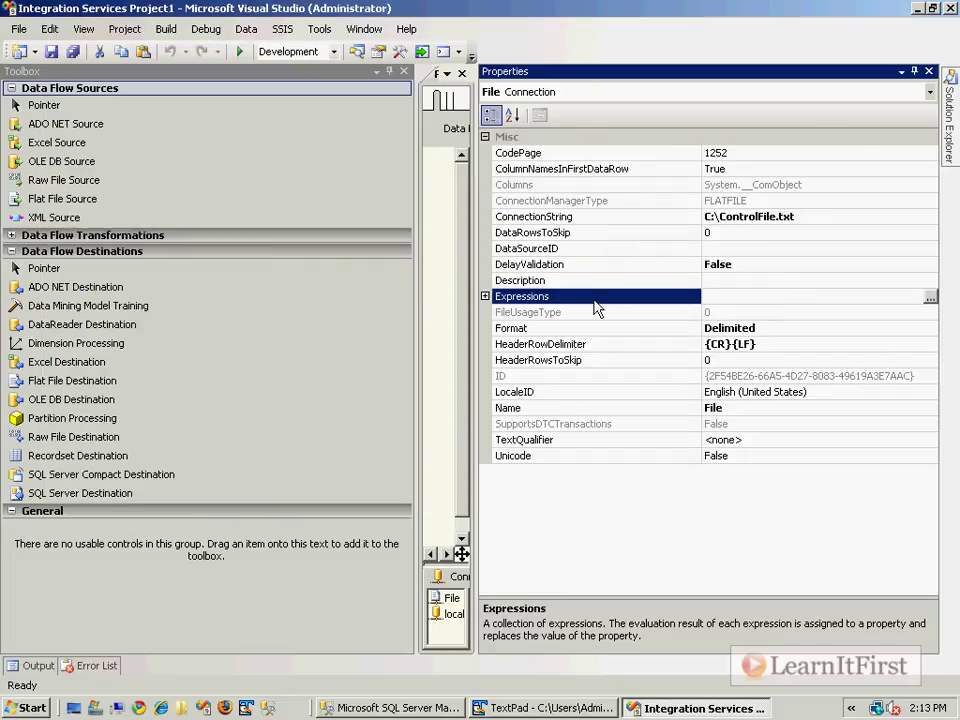
Close the File connection's properties and display the package's variables from the data flow design surface.
left_click(928, 71)
right_click(626, 166)
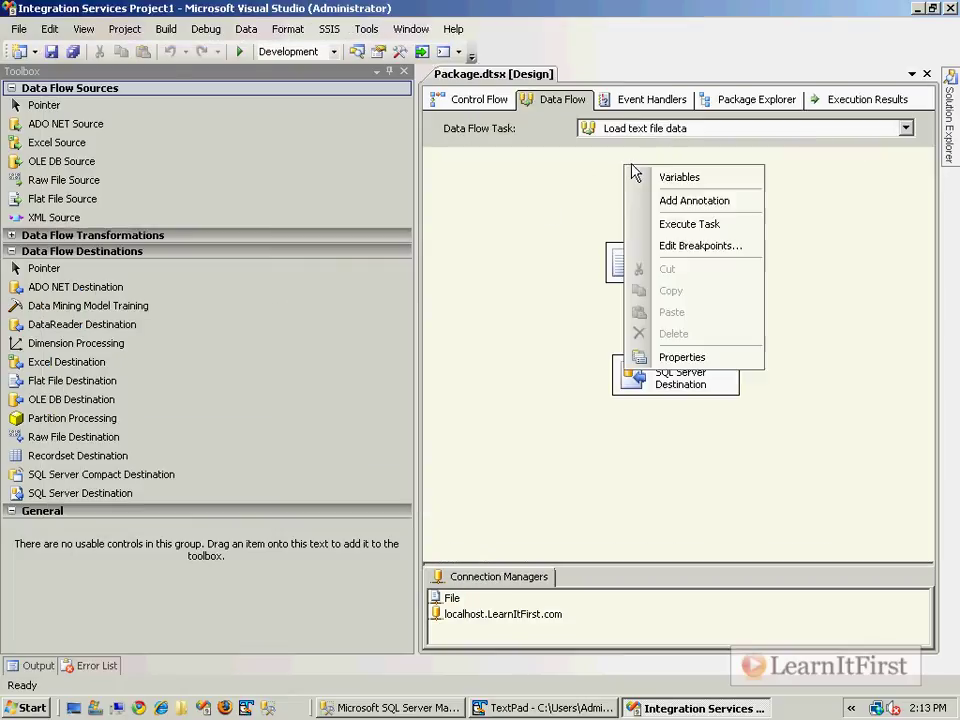
left_click(710, 178)
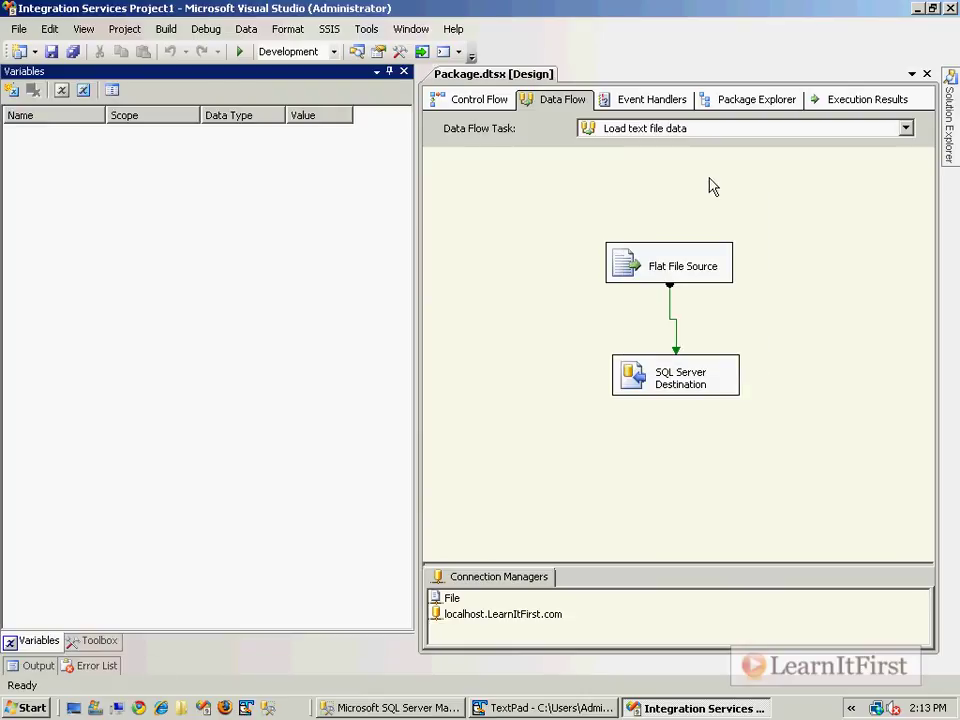
Try adding a variable named FileName at the Load text file data scope, and delete it again.
left_click(13, 91)
type("FileName")
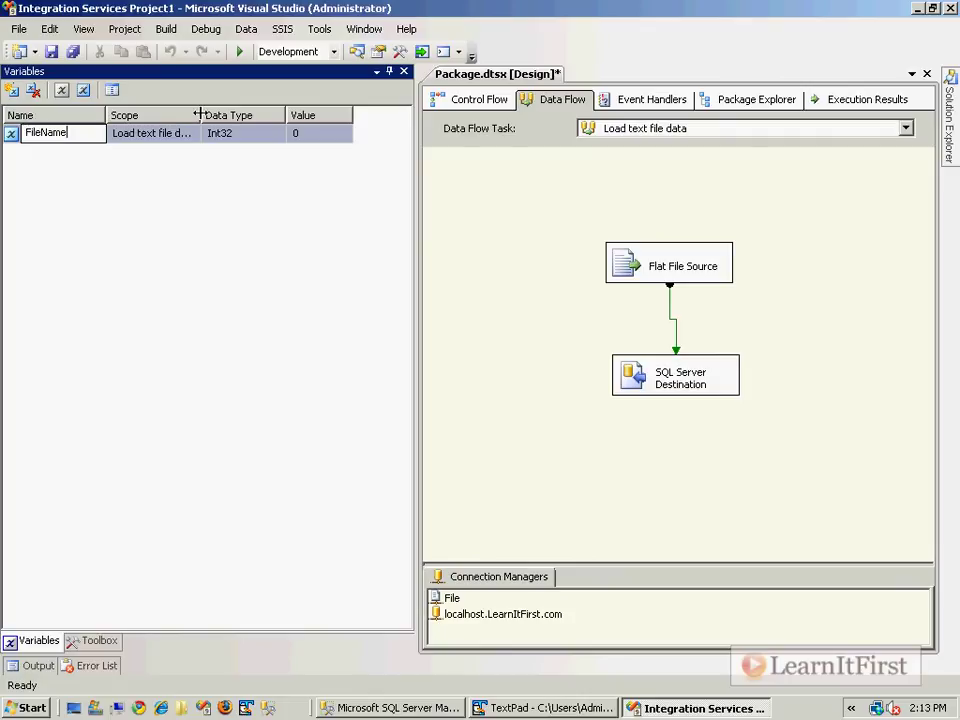
left_click_drag(201, 115, 249, 115)
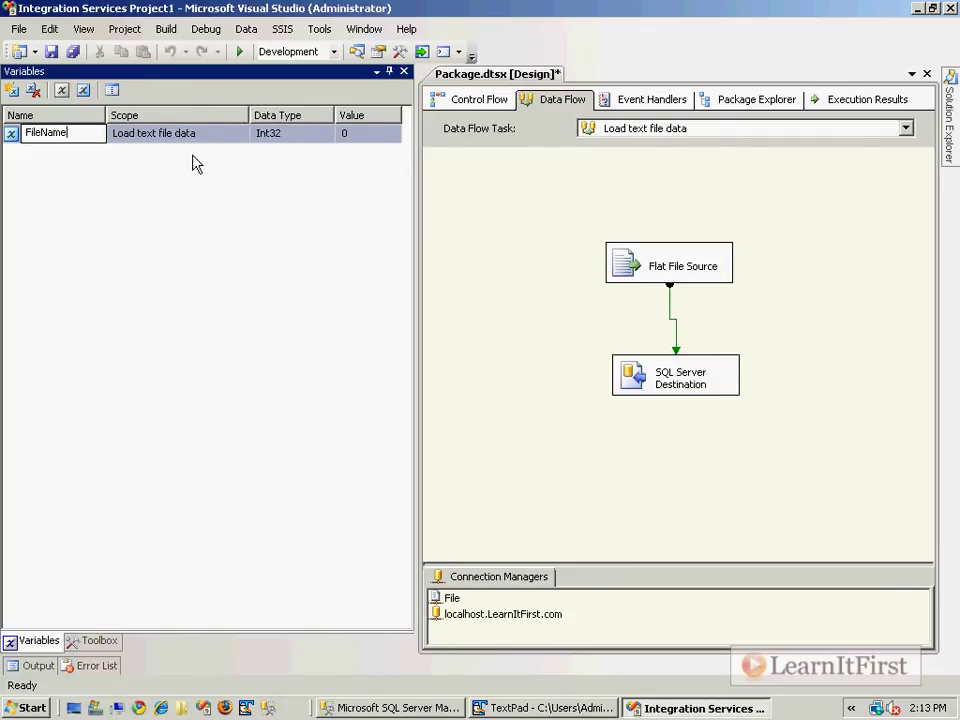
key("Return")
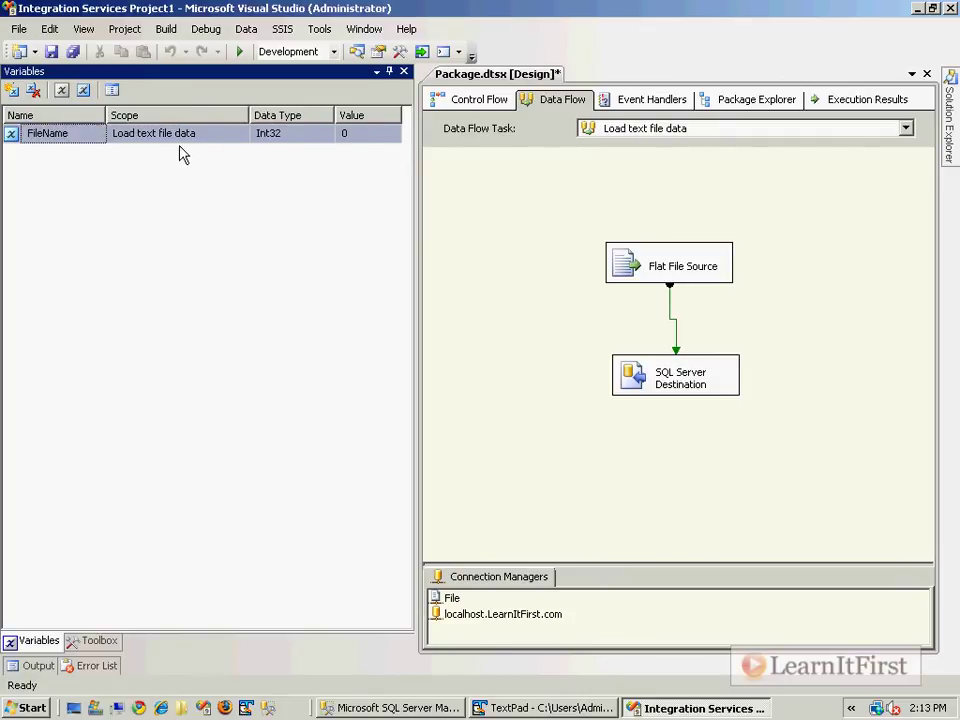
left_click(33, 91)
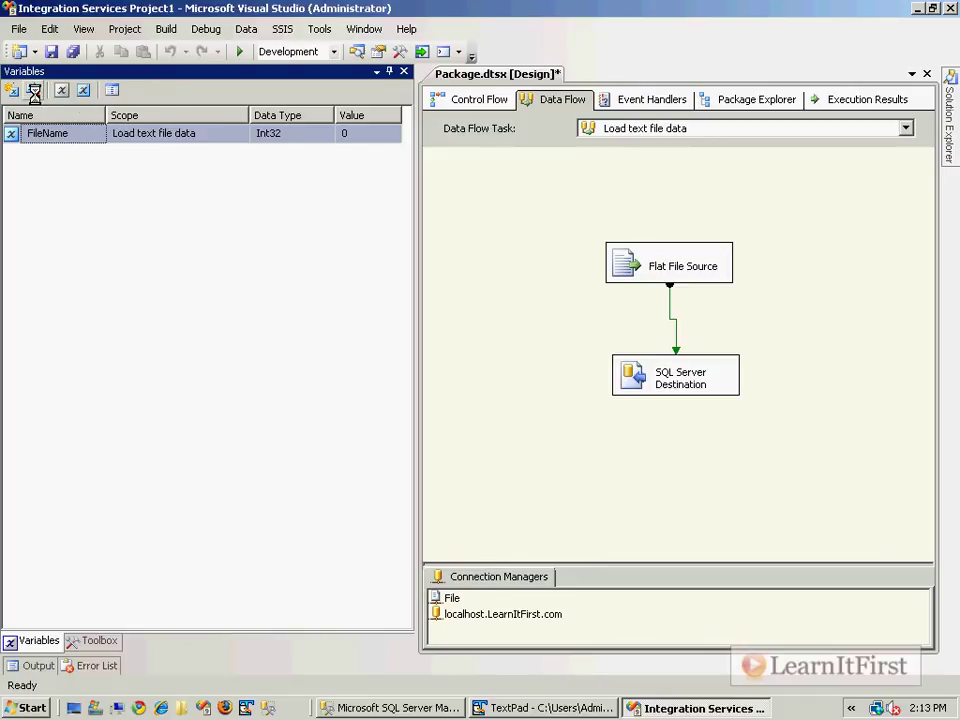
From the control flow, add a package-scoped variable named PathToFile with data type String.
left_click(472, 104)
left_click(484, 214)
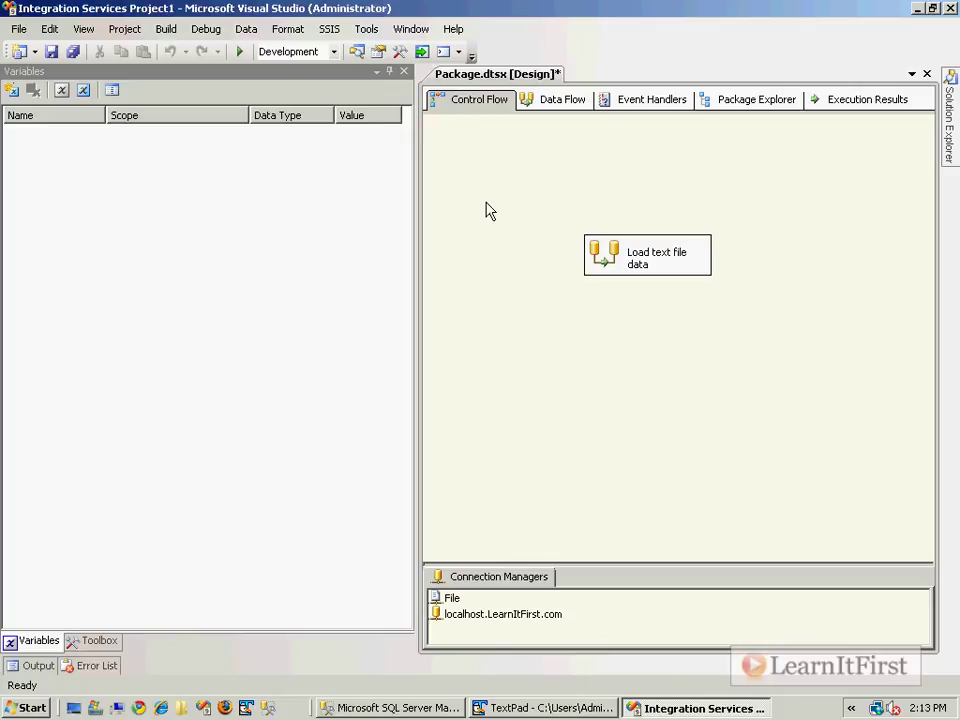
left_click(13, 91)
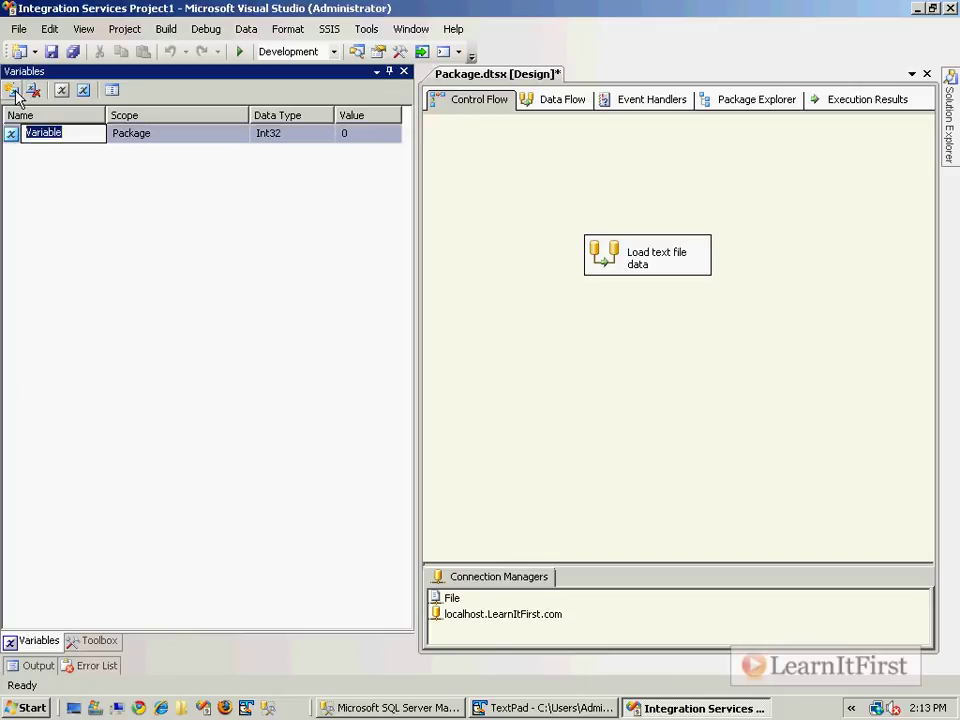
type("PathT")
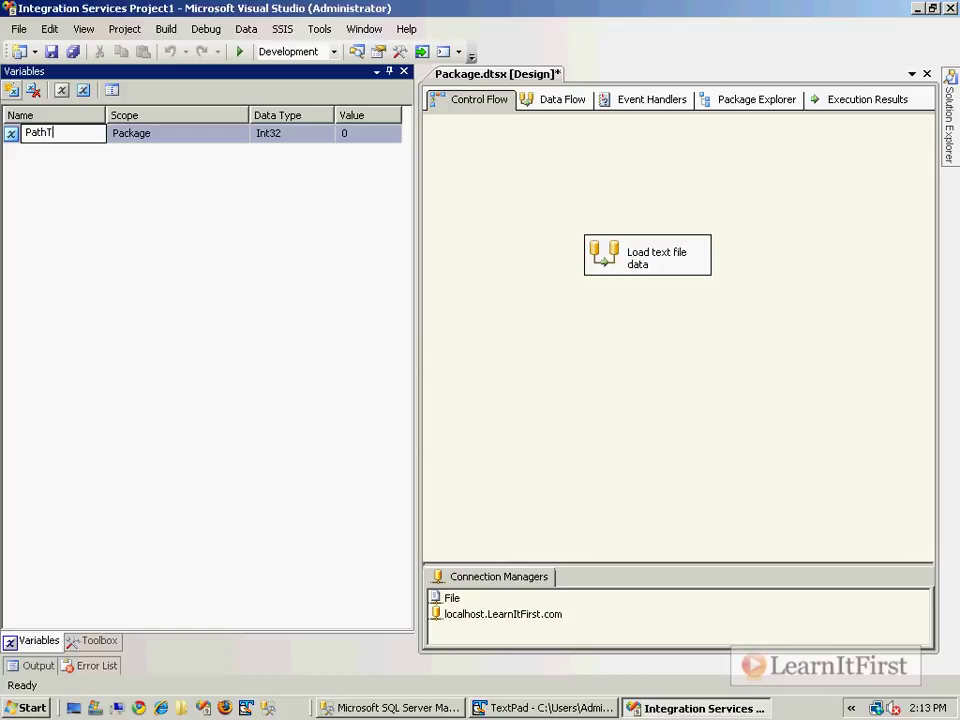
type("oFile")
key("Tab")
key("s")
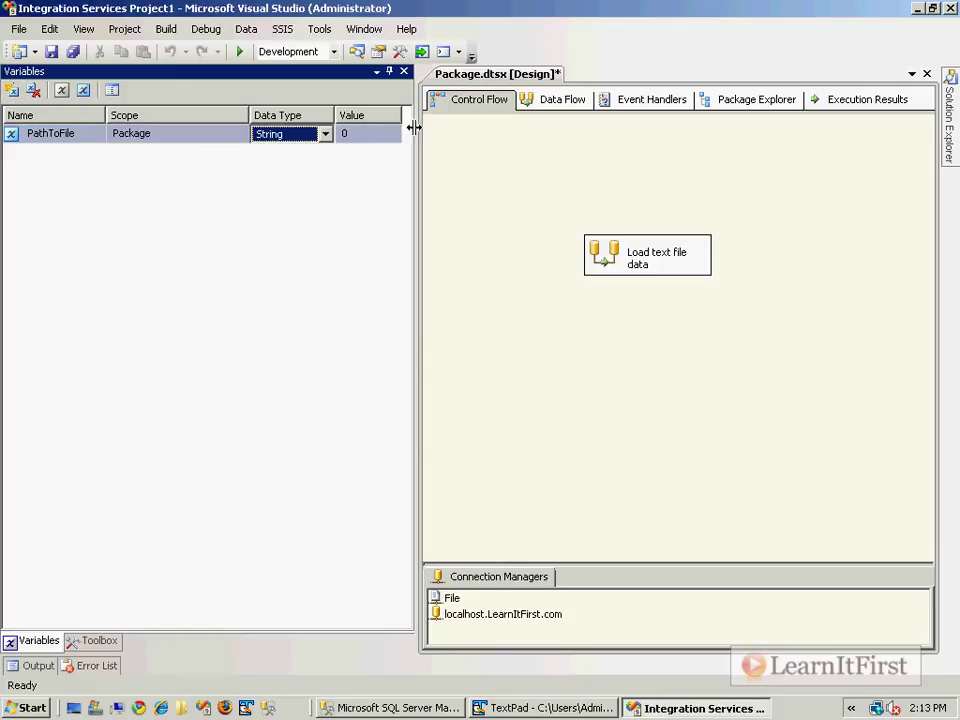
Widen the variables list and its Value column, and set PathToFile's value to c:\ImportData\.
left_click_drag(414, 126, 503, 140)
left_click_drag(403, 115, 478, 115)
left_click(397, 133)
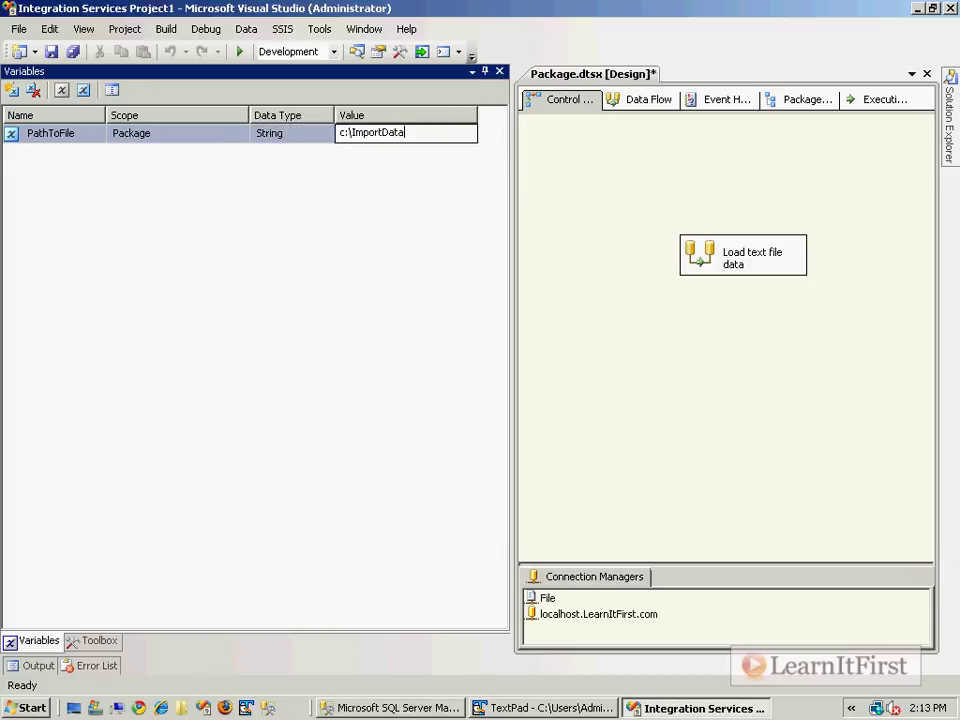
left_click(612, 234)
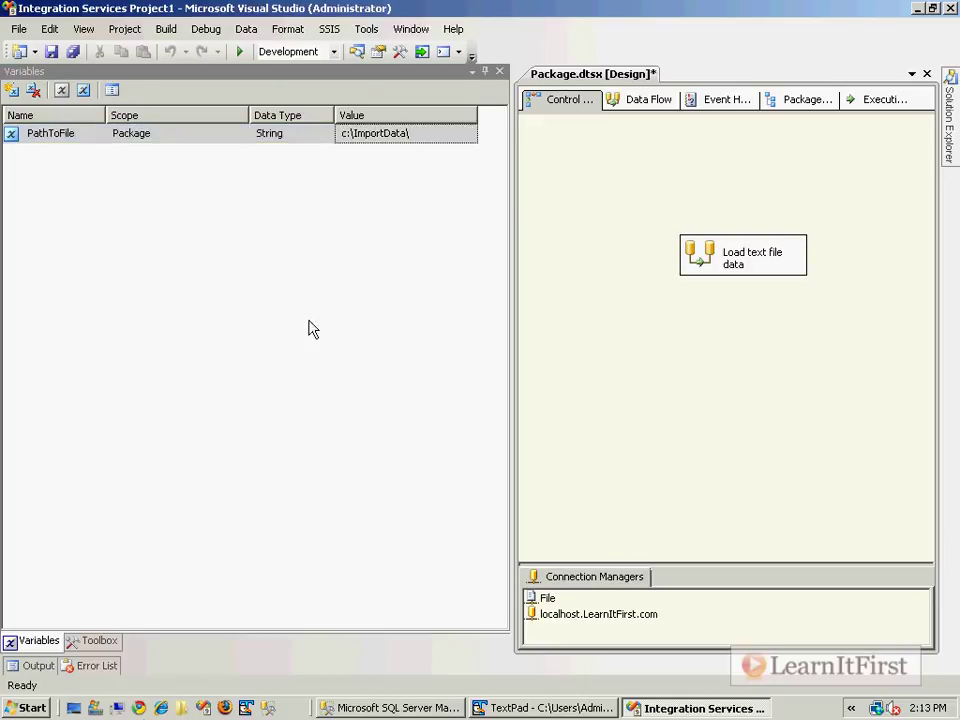
In Windows Explorer, create a folder named ImportData at the root of the C: drive and close the window.
left_click(97, 708)
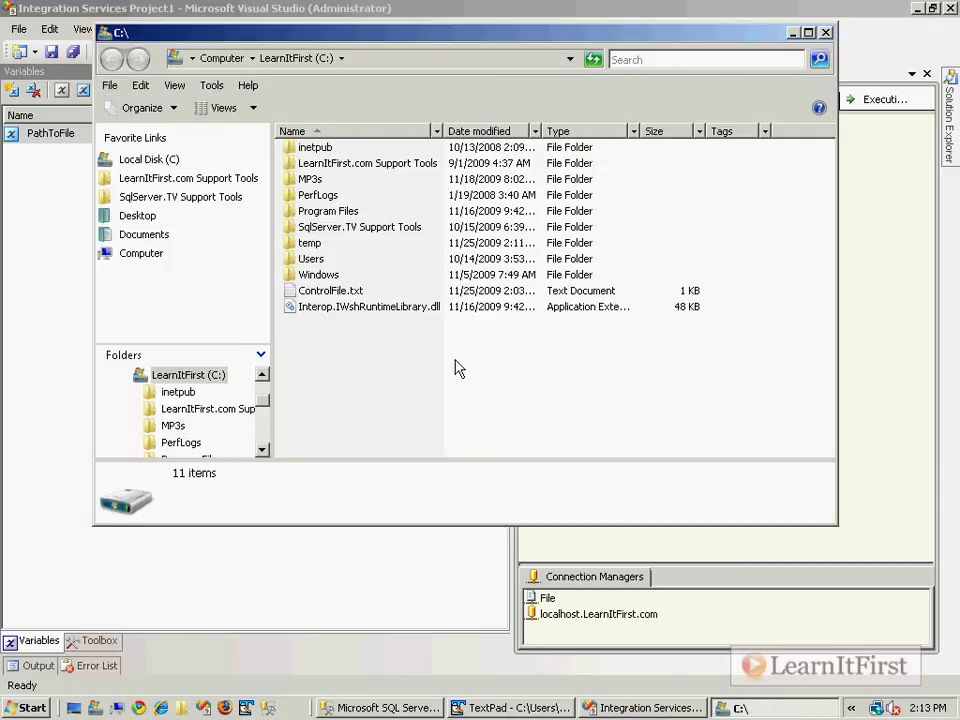
right_click(376, 379)
key("w")
key("Return")
type("ImportData")
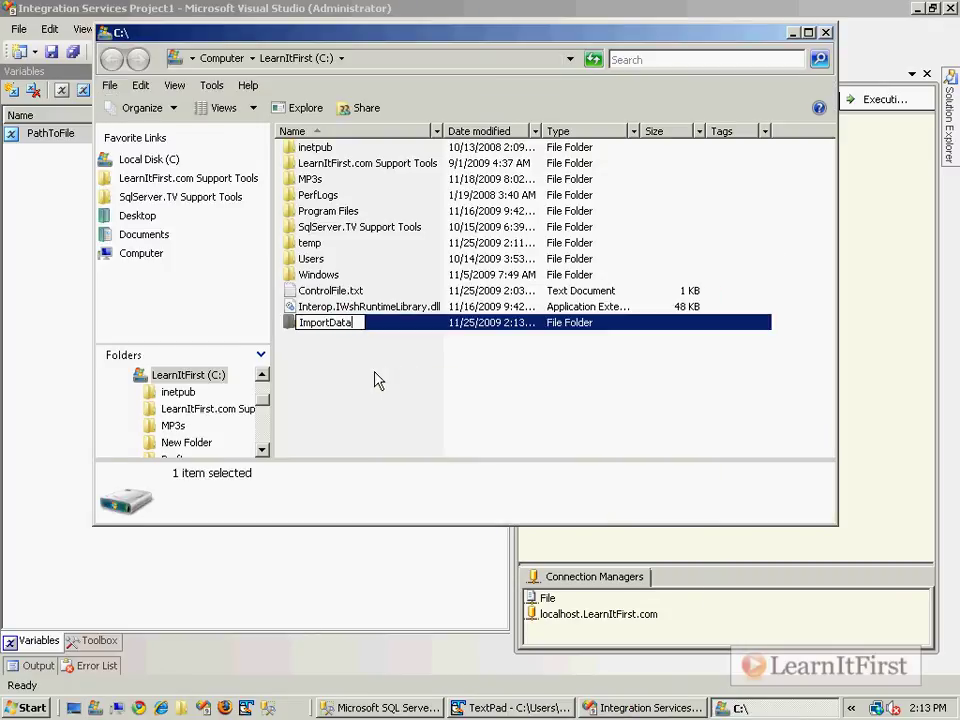
key("Return")
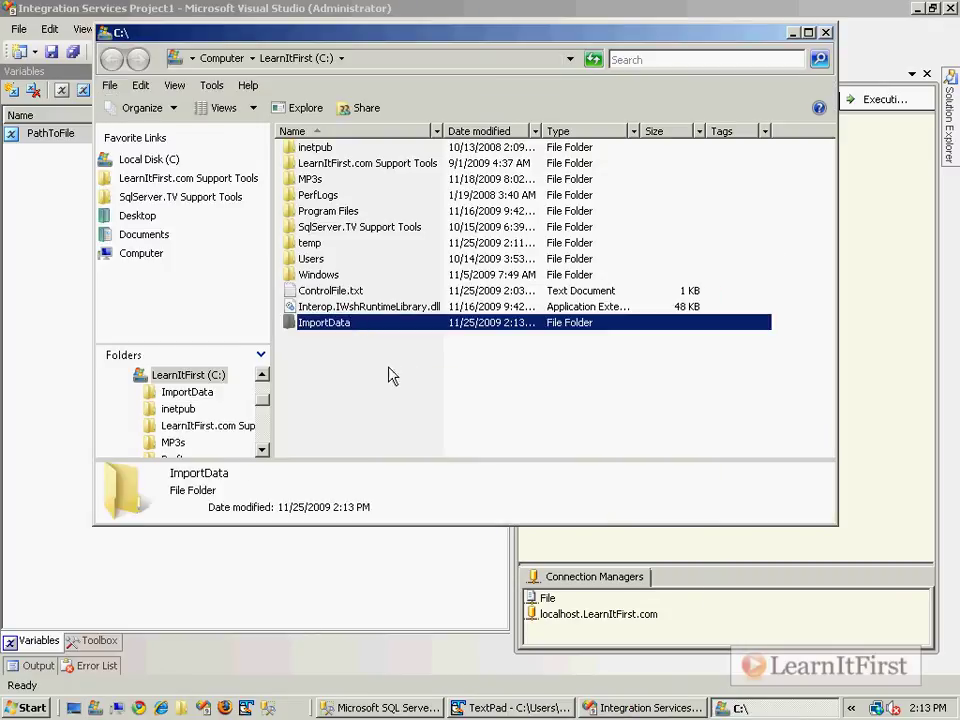
key("alt+F4")
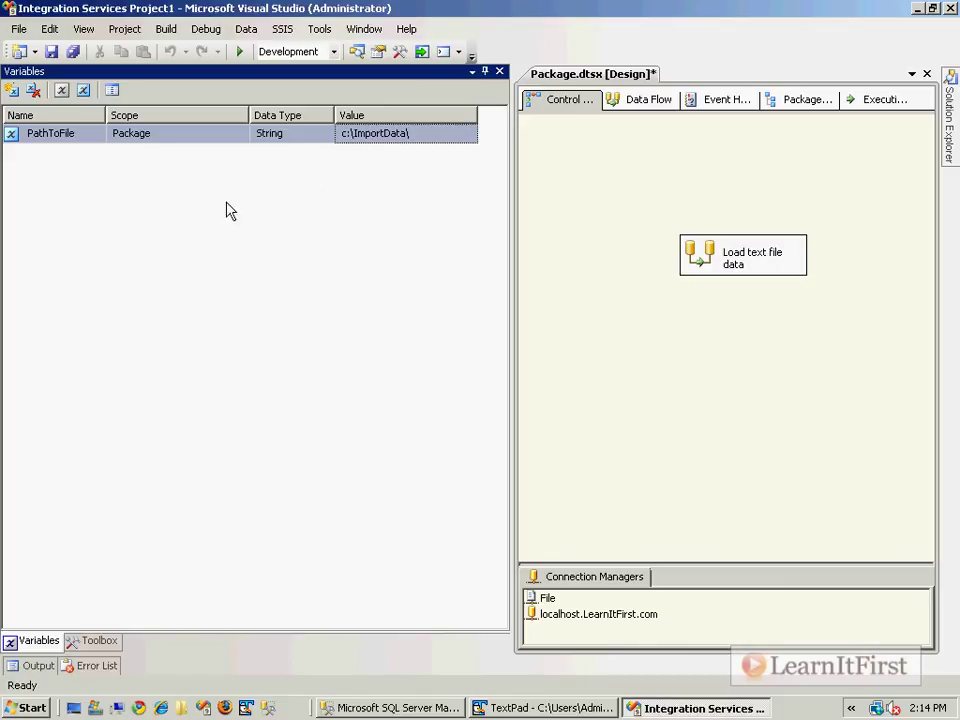
Add a second package-scoped variable named FileName with data type String.
left_click(11, 90)
type("FileName")
key("Return")
key("Tab")
key("s")
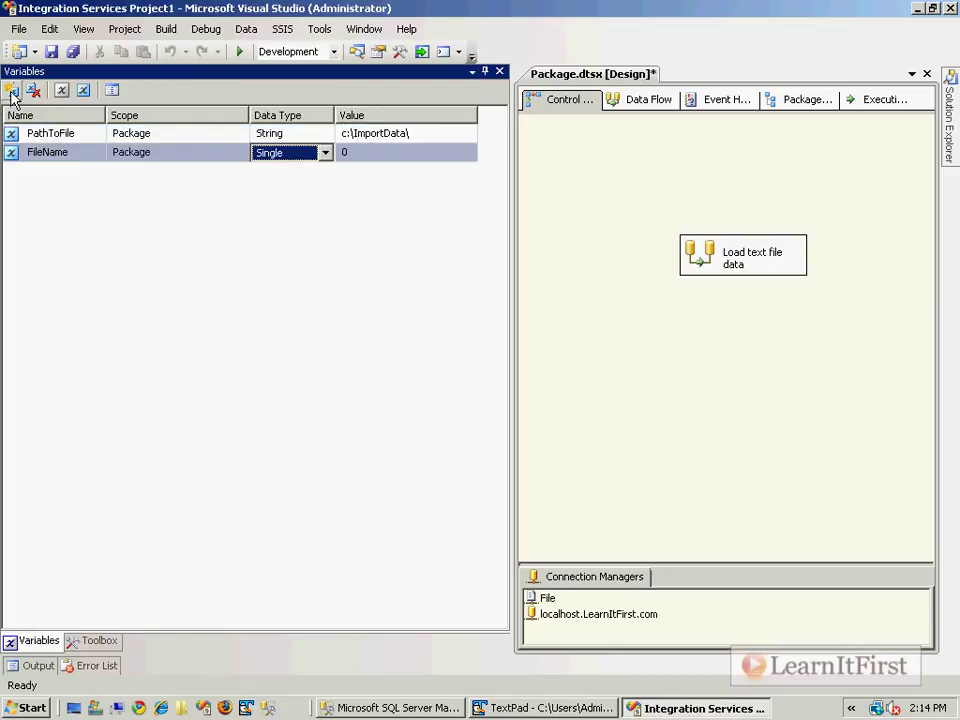
key("s")
Set the FileName variable's value to ControlFile.txt and save the package.
key("Tab")
type("ControlFile.tx")
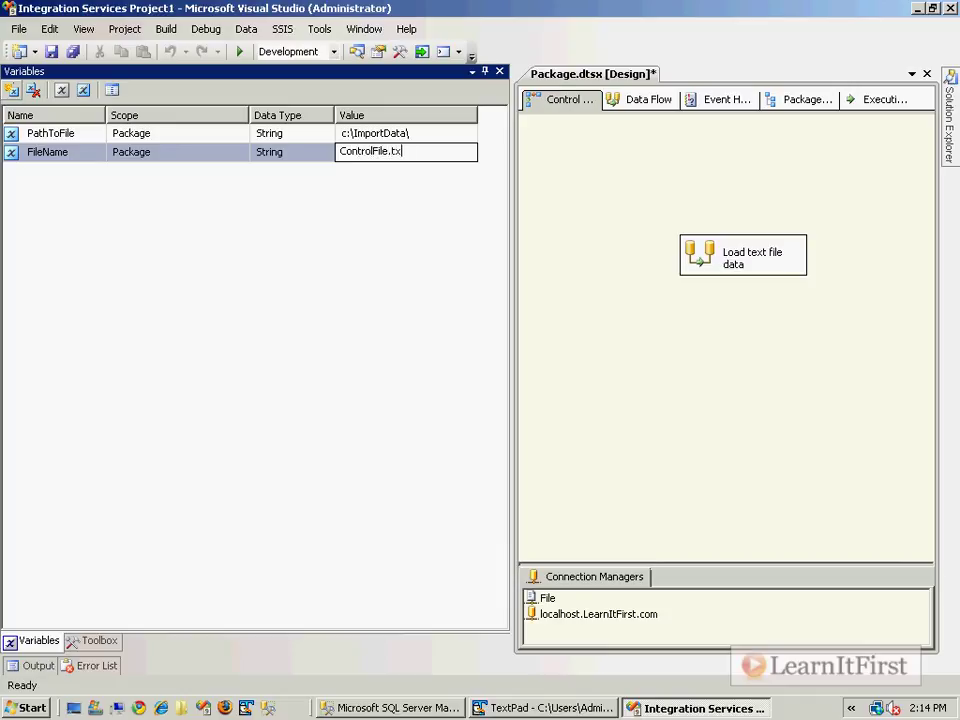
type("t")
key("Return")
key("ctrl+s")
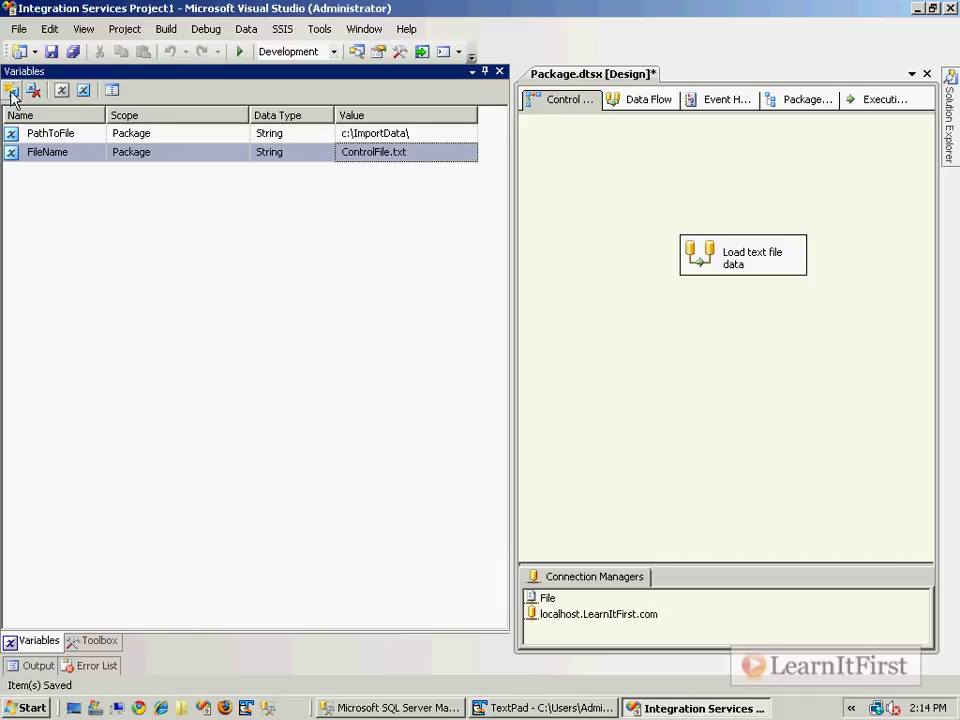
Switch to TextPad and reread requirement 2 on folder names and locations and requirement 3 on file names.
left_click(515, 708)
left_click(636, 252)
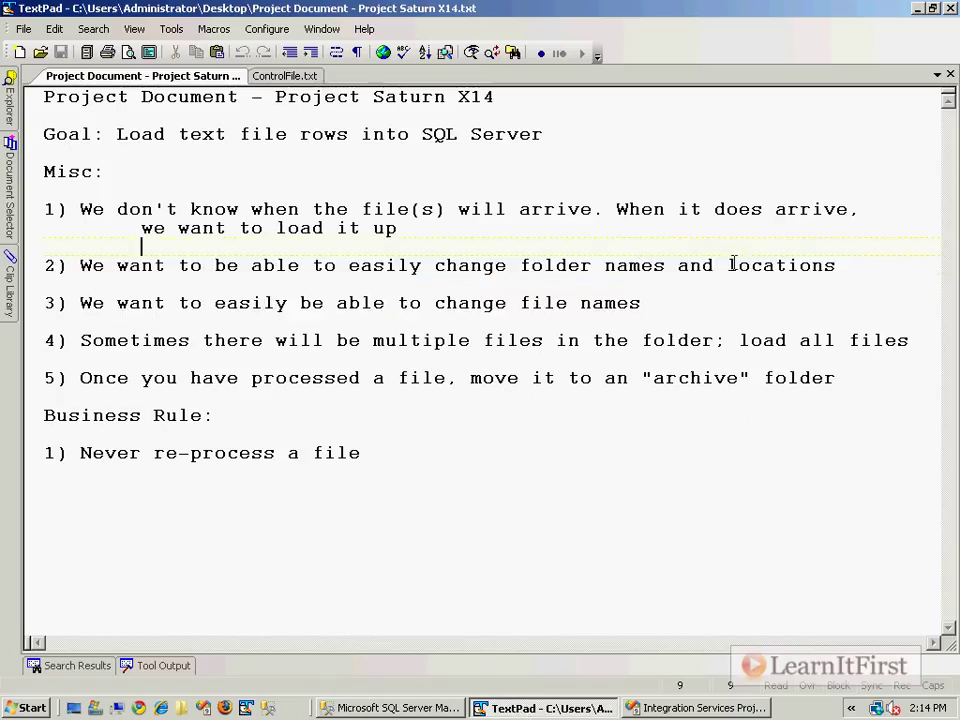
left_click(527, 265, "shift")
left_click(845, 262, "shift")
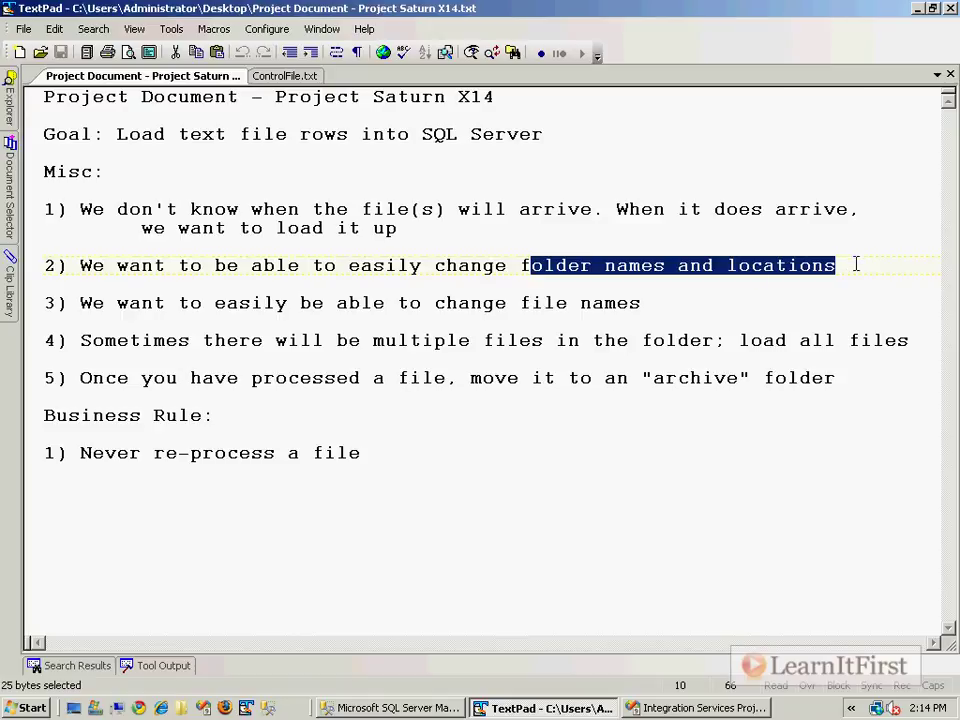
left_click_drag(655, 303, 50, 304)
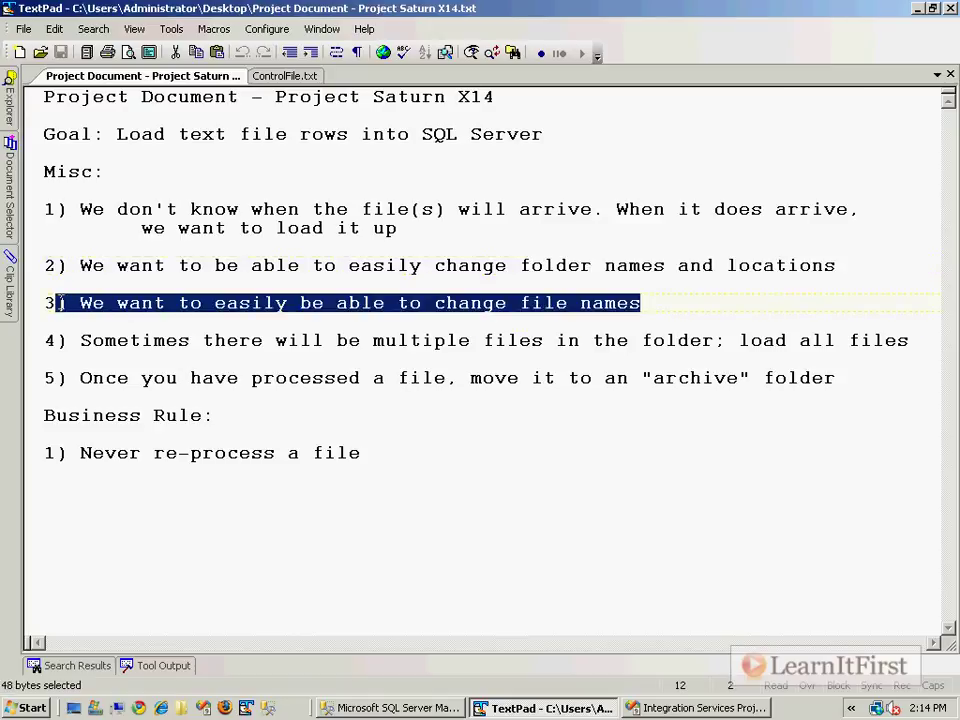
left_click(105, 303)
Return to Visual Studio and open the Expression Builder for the File connection's ConnectionString property.
left_click(686, 706)
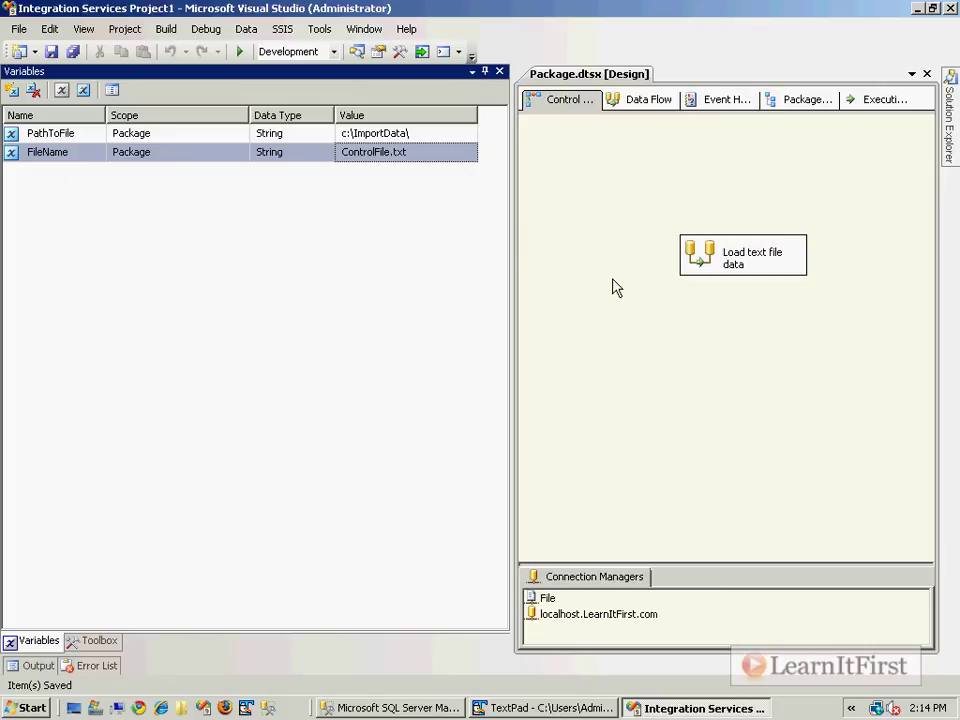
left_click(555, 600)
right_click(557, 599)
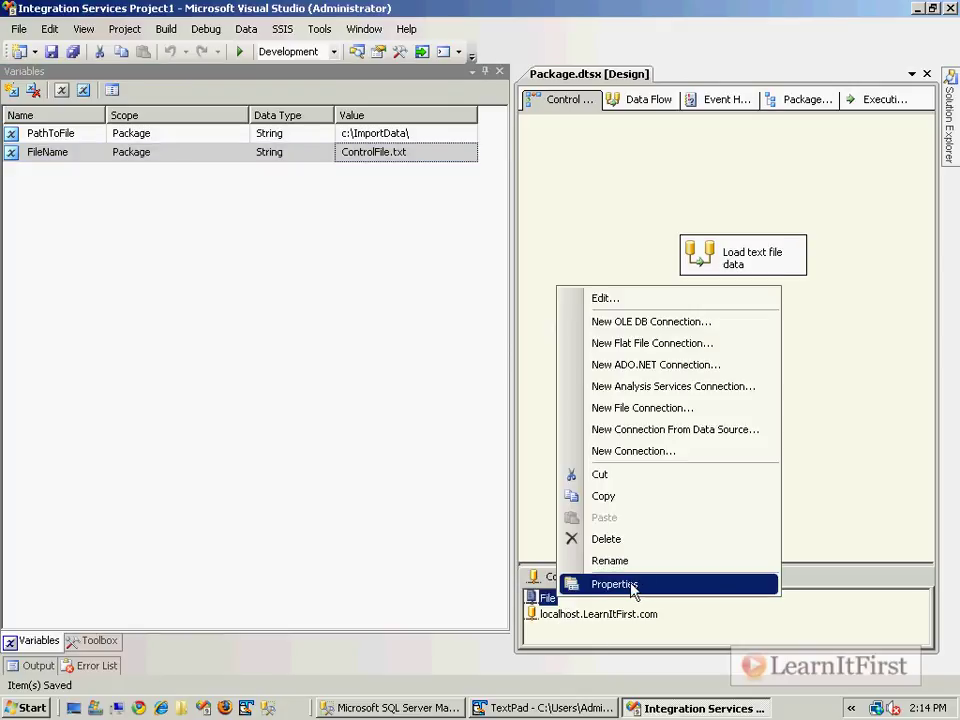
left_click(644, 586)
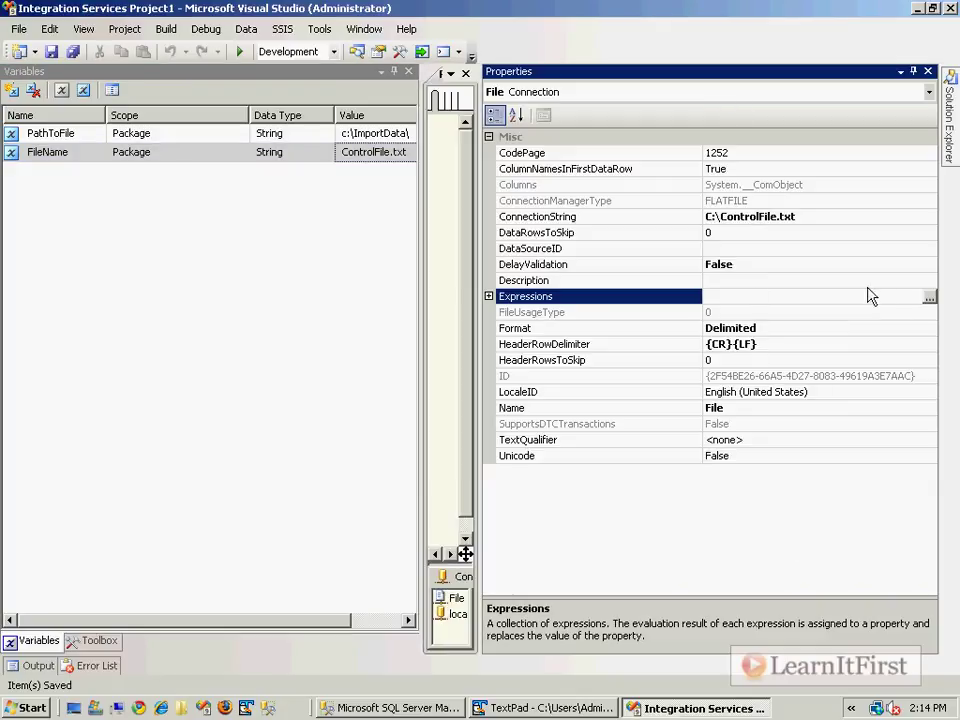
left_click(929, 297)
left_click(422, 272)
left_click(451, 272)
left_click(362, 318)
left_click(641, 280)
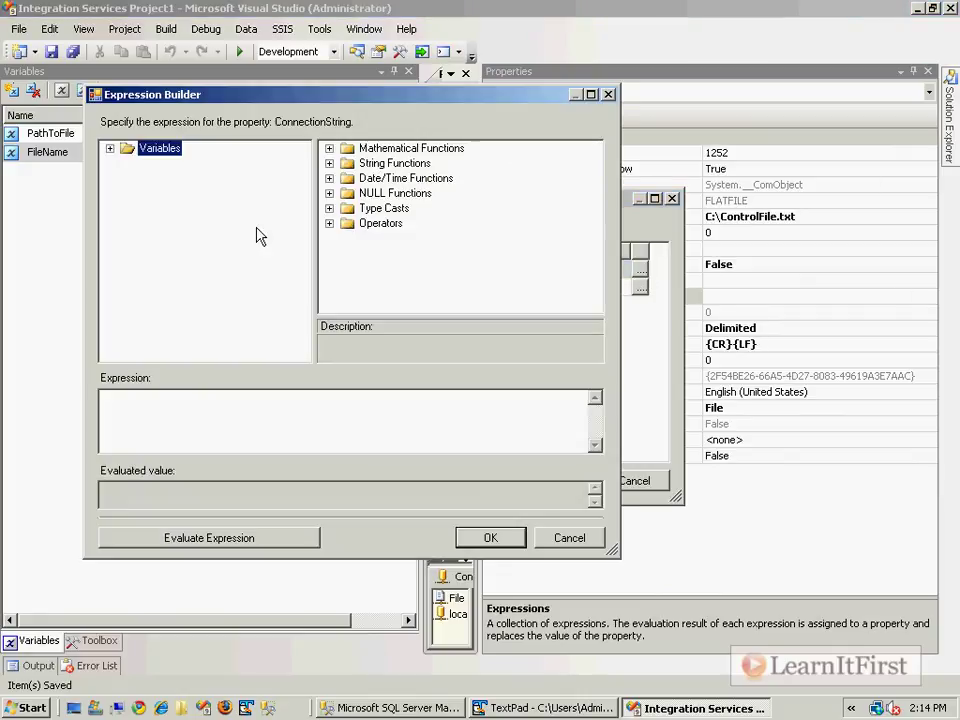
Build the ConnectionString expression @[User::PathToFile] + @[User::FileName], evaluate it, and accept the property expression.
left_click(110, 149)
scroll(252, 308, "down", 3)
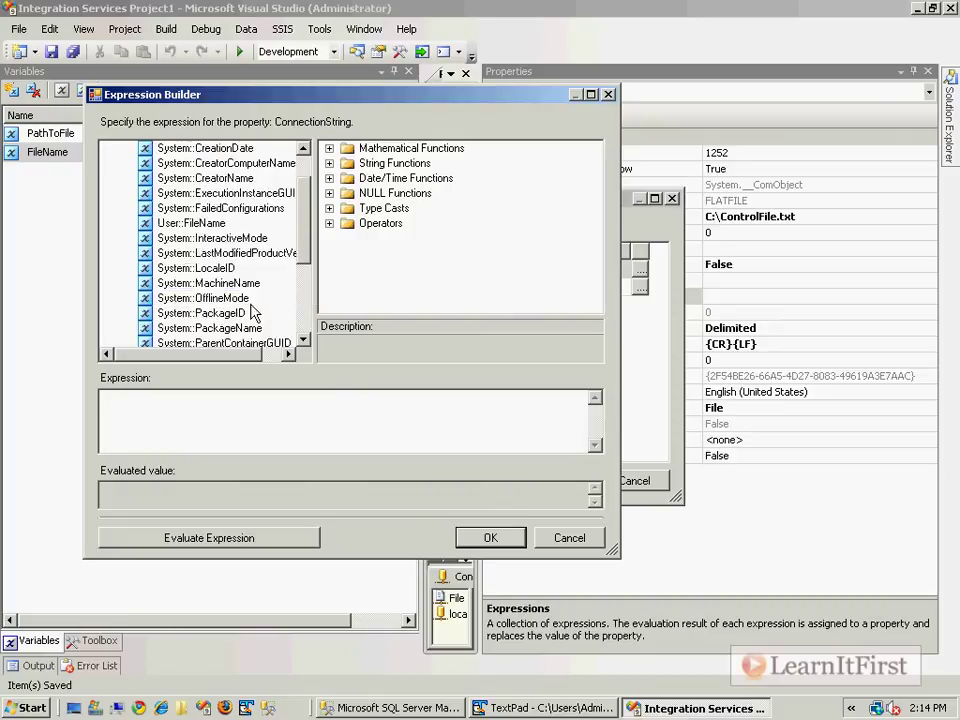
left_click_drag(193, 268, 193, 418)
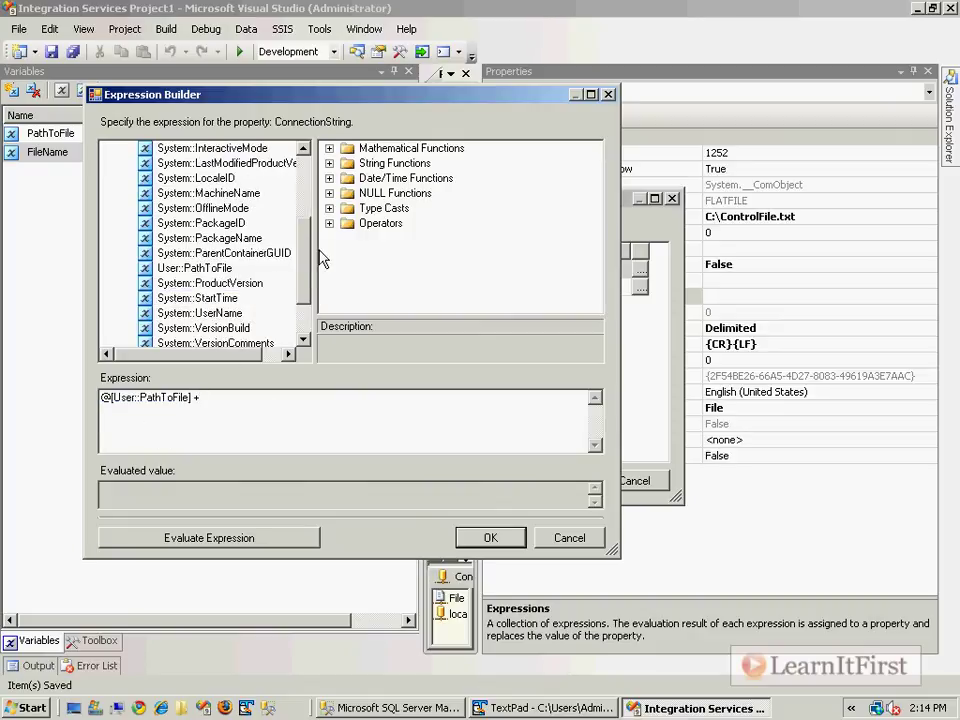
scroll(235, 205, "up", 2)
left_click_drag(193, 238, 280, 420)
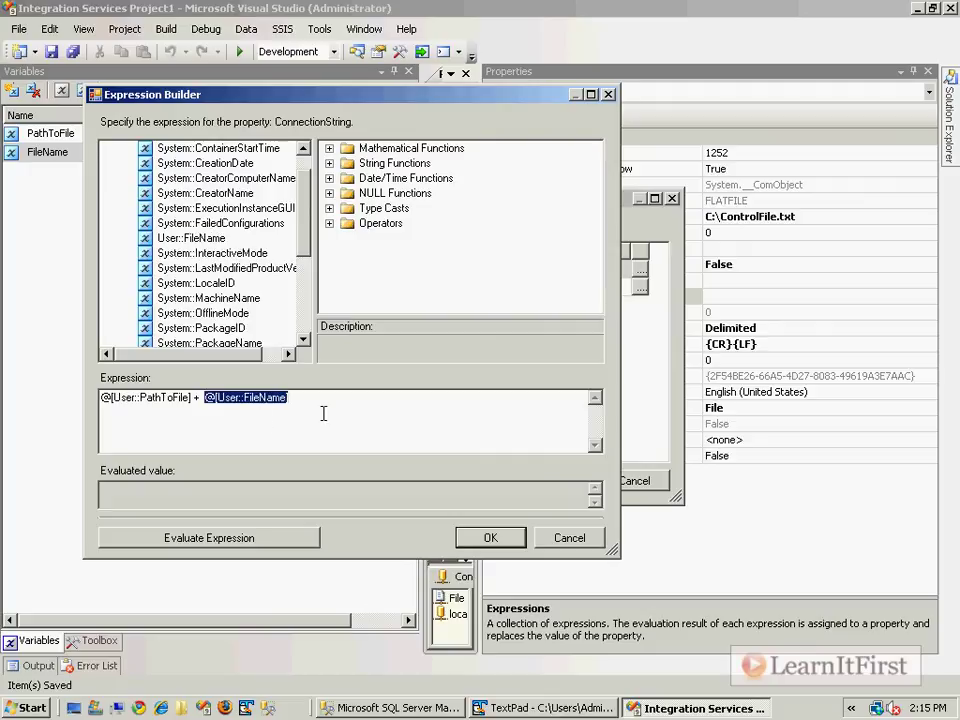
left_click(268, 540)
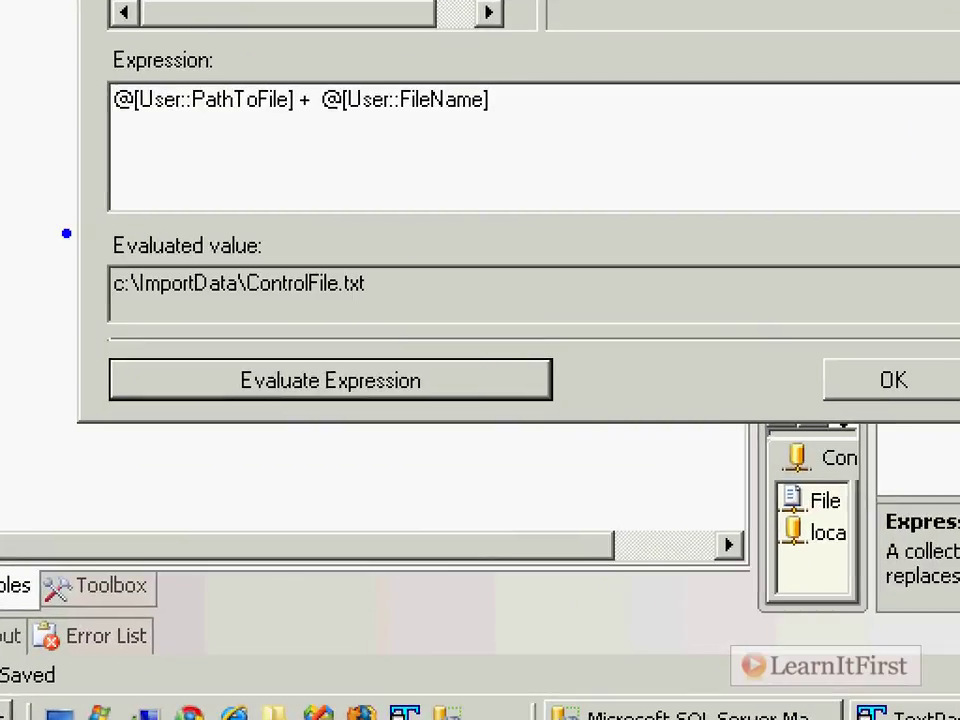
left_click_drag(66, 233, 443, 321)
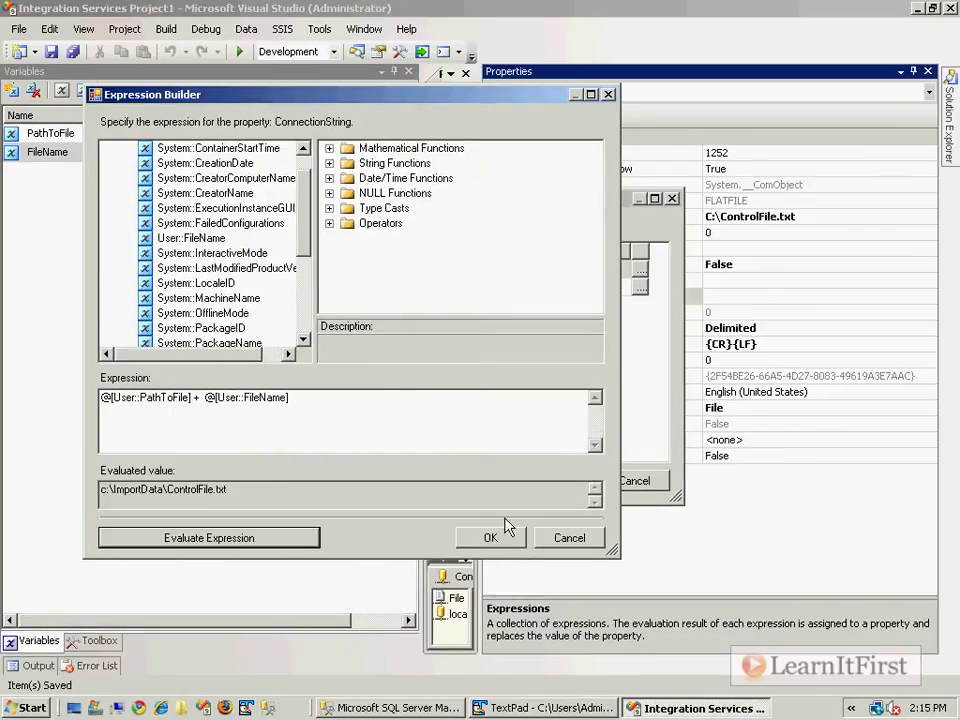
left_click(900, 380)
left_click(557, 487)
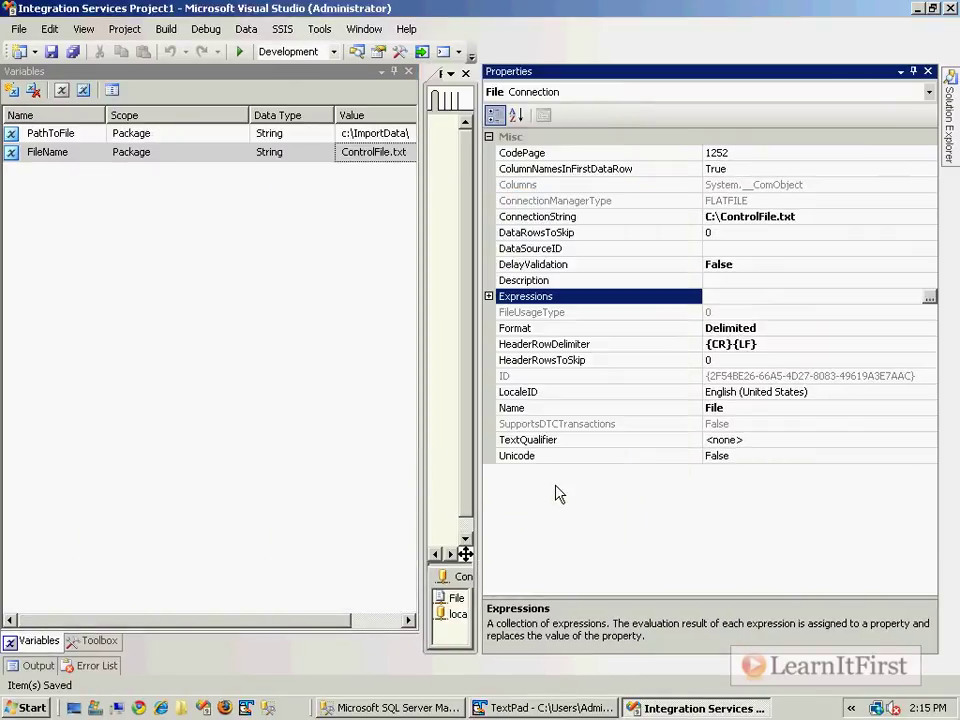
In Windows Explorer, move ControlFile.txt from C:\ into the ImportData folder, check the folder's contents, and close the window.
left_click(95, 710)
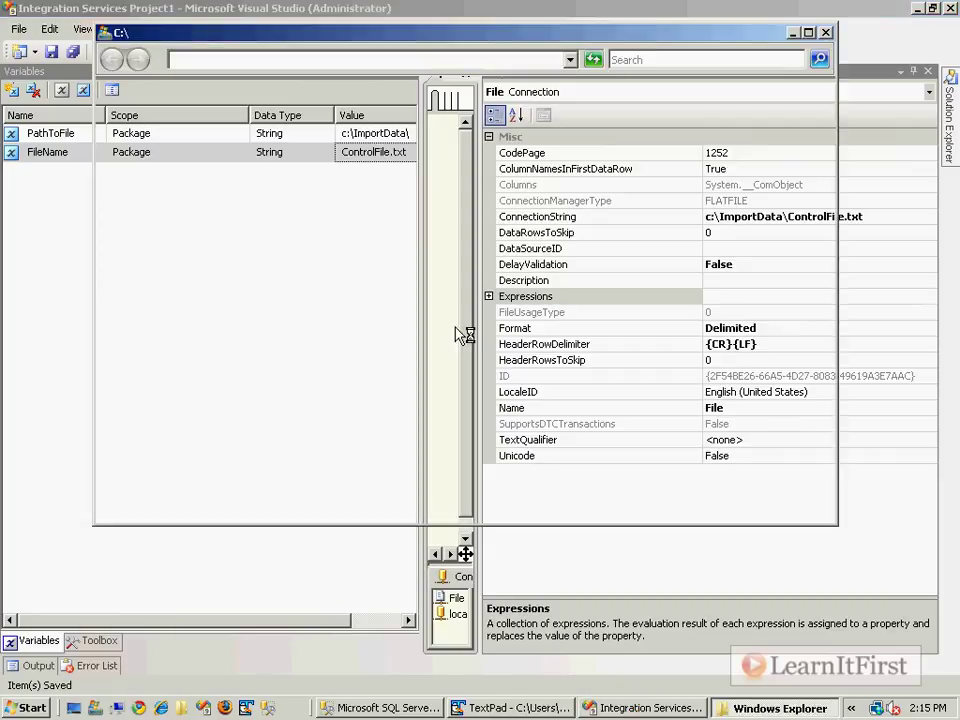
left_click(330, 306)
left_click_drag(457, 269, 351, 155)
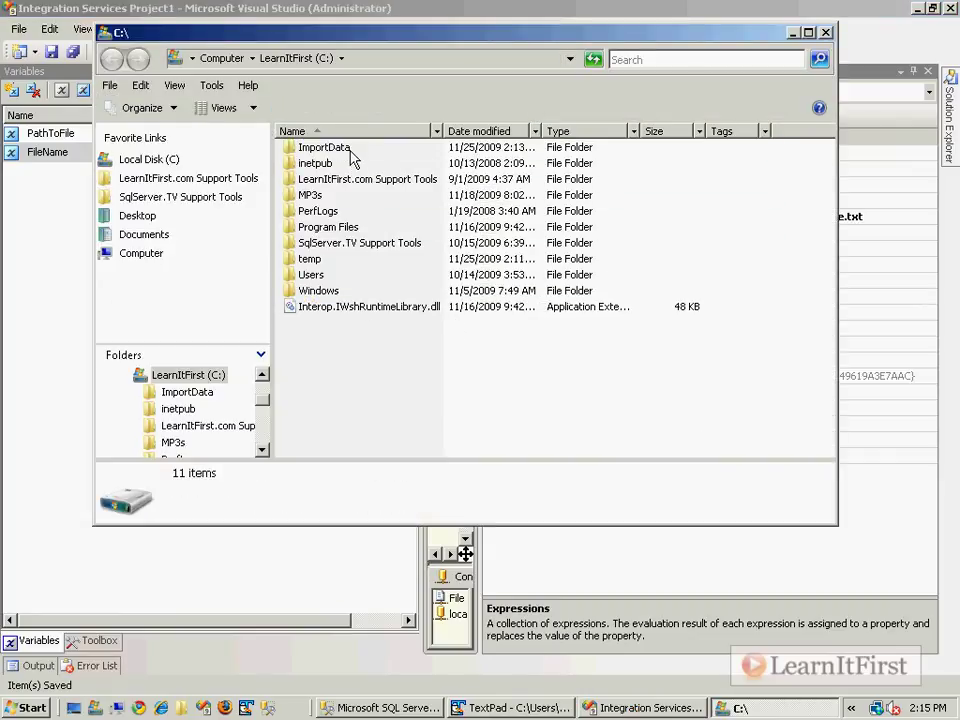
double_click(340, 148)
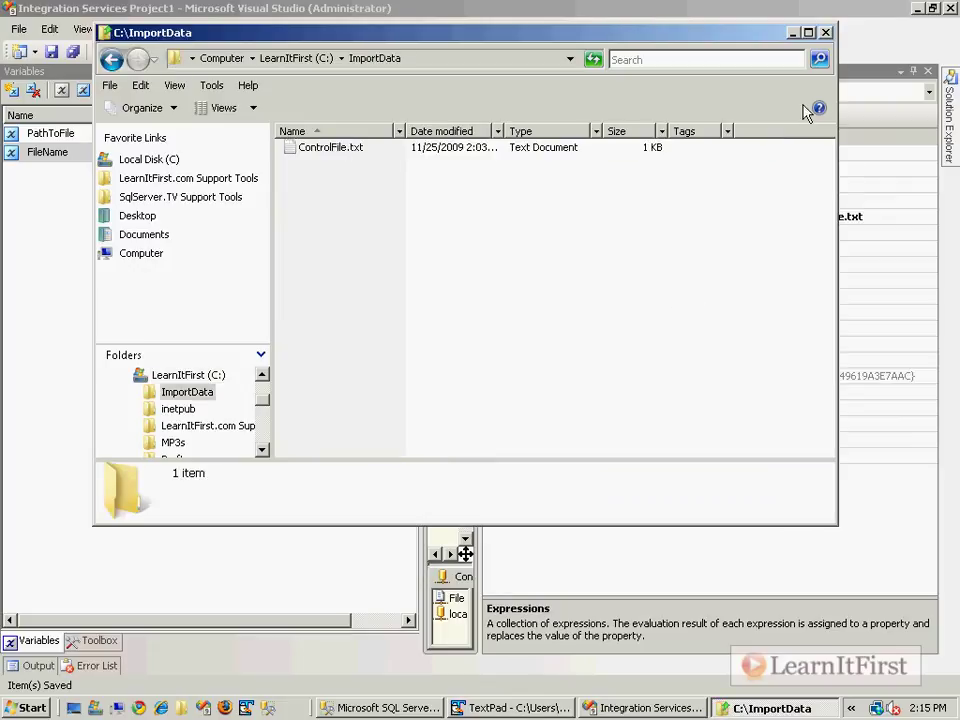
left_click(826, 32)
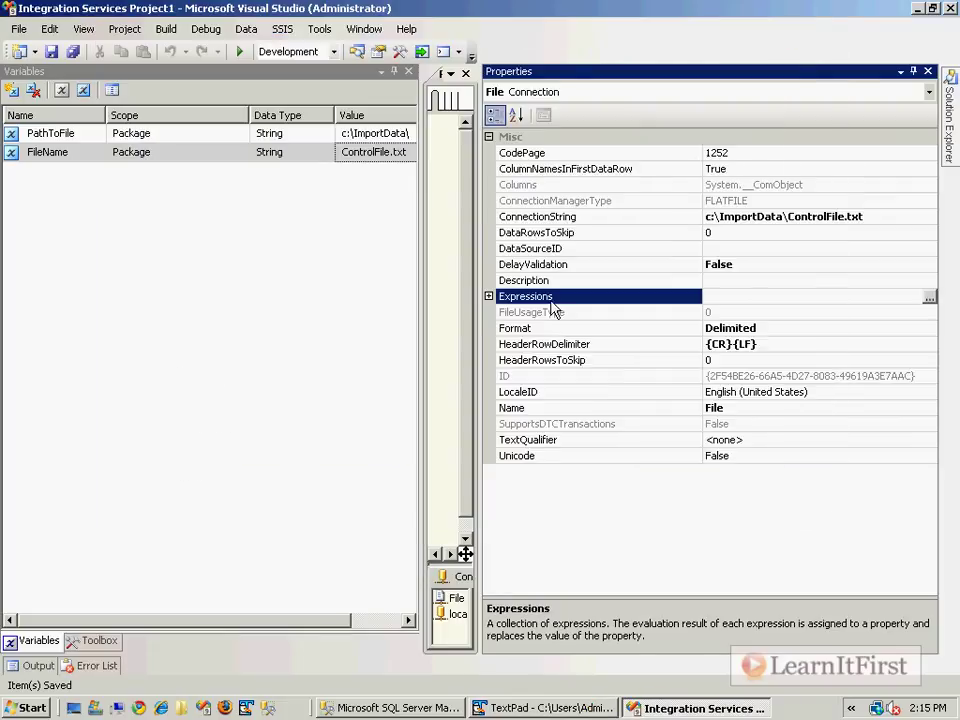
Close the File connection's properties and run the package in debug mode.
left_click(928, 73)
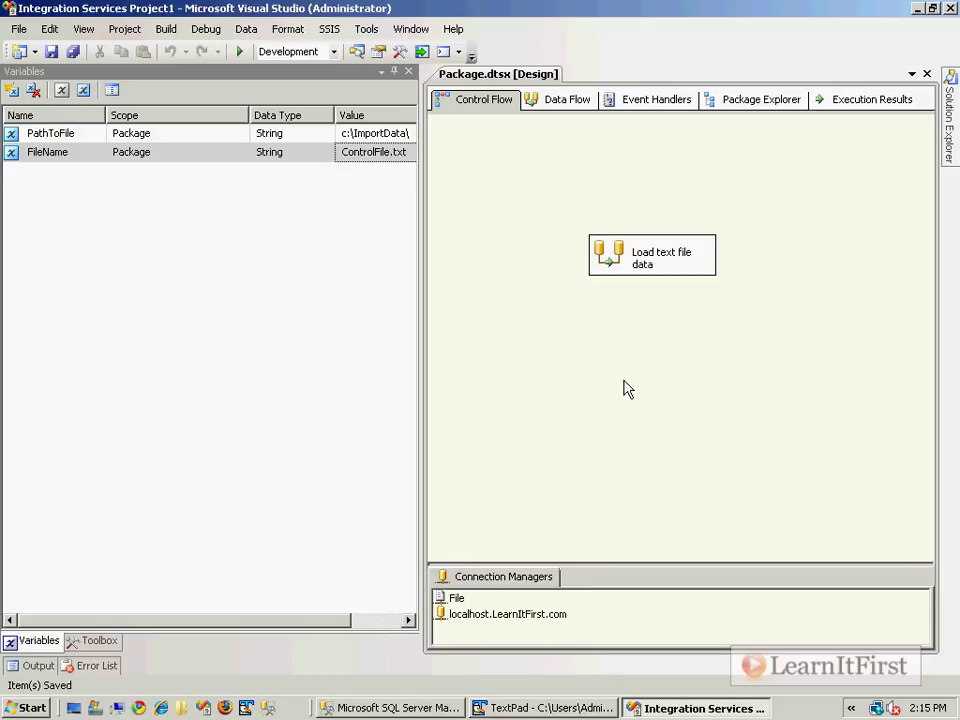
left_click(90, 641)
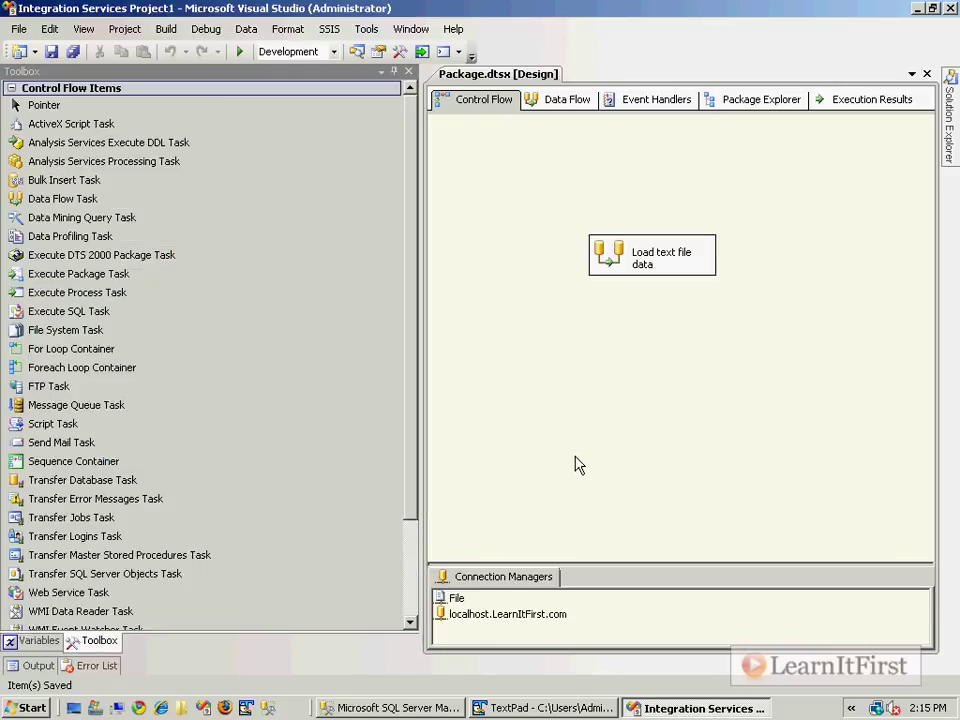
key("F5")
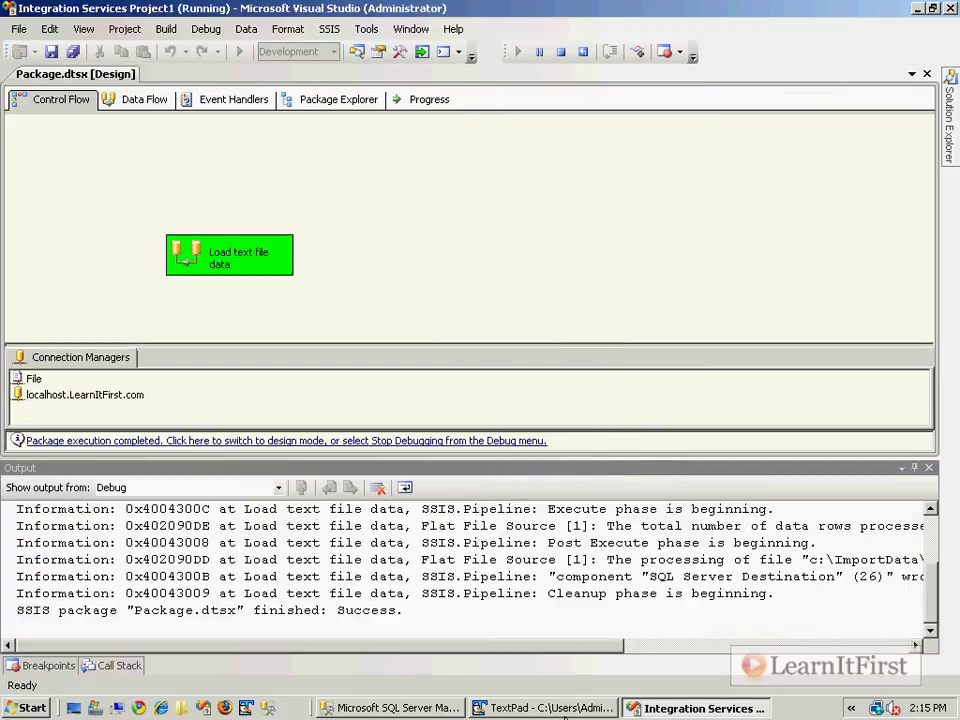
Switch to SQL Server Management Studio and select all rows from CustomerProductPurchaseHistory to check the load.
left_click(418, 710)
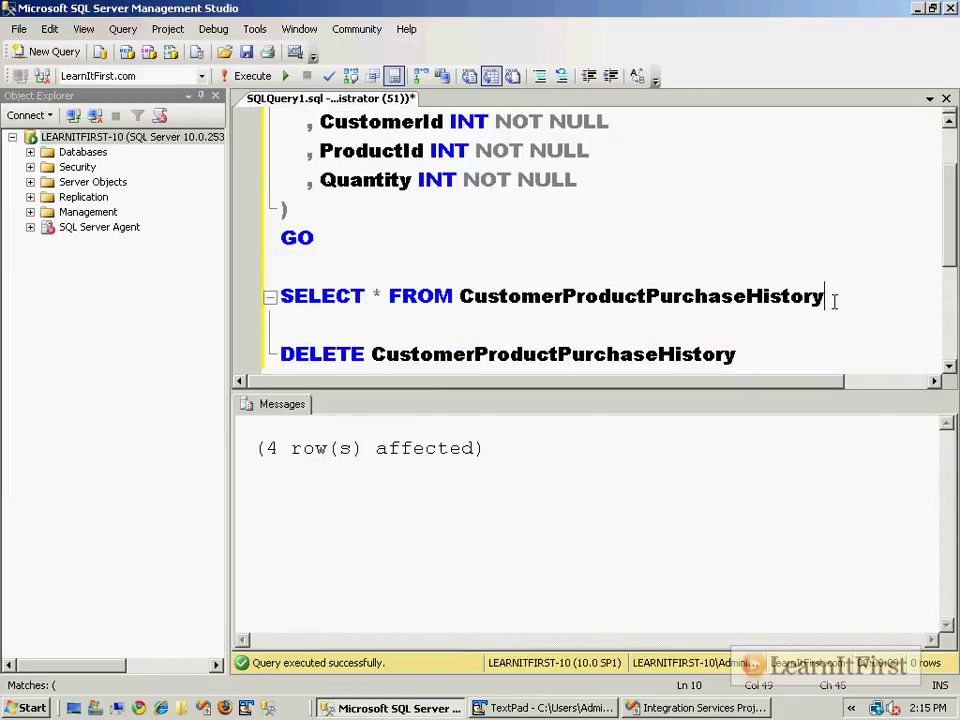
left_click_drag(761, 293, 885, 252)
key("F5")
Delete all rows from CustomerProductPurchaseHistory and rerun the SELECT query on the table.
left_click_drag(738, 354, 771, 333)
key("F5")
left_click_drag(851, 298, 864, 281)
key("F5")
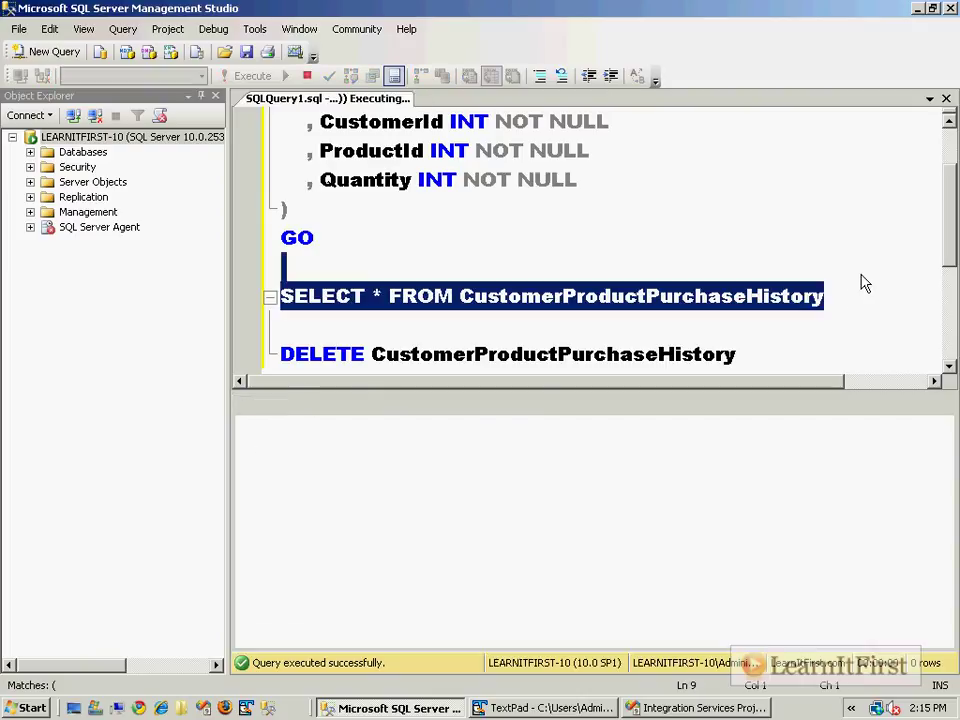
Switch to TextPad and review requirements 1 to 4 in the Project Saturn X14 document, covering file arrival, folder and file names, and multiple files.
left_click(548, 708)
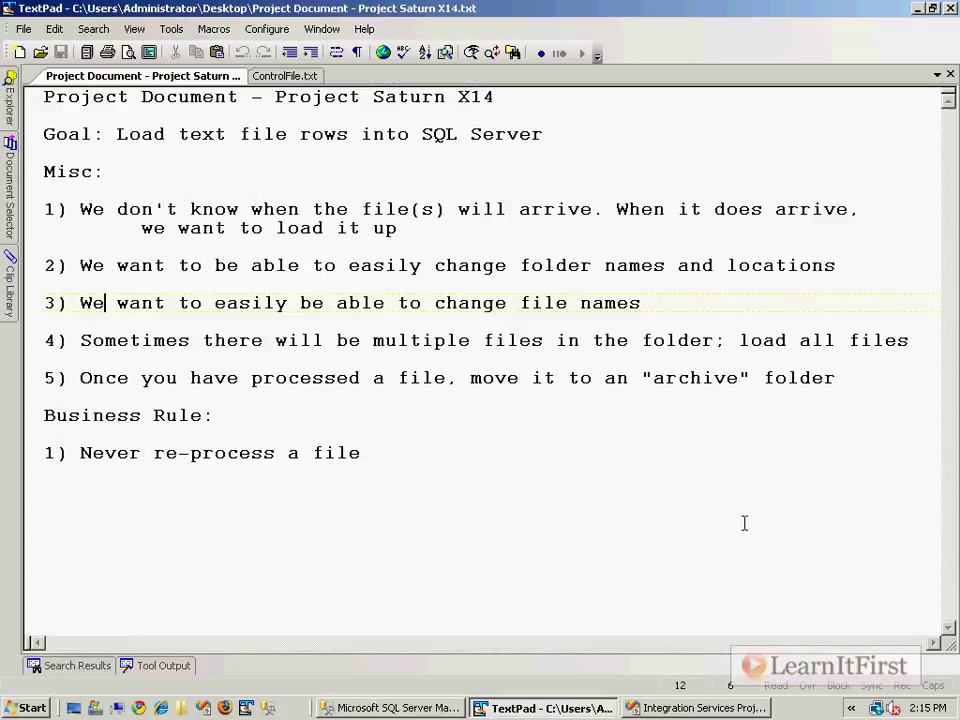
left_click_drag(681, 298, 44, 266)
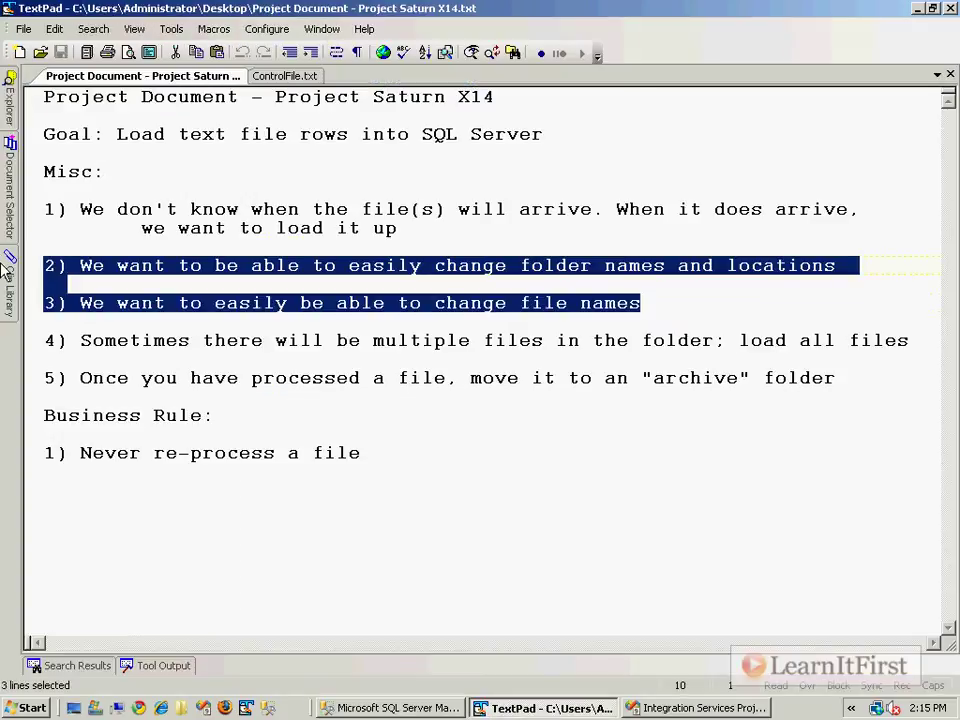
mouse_move(5, 270)
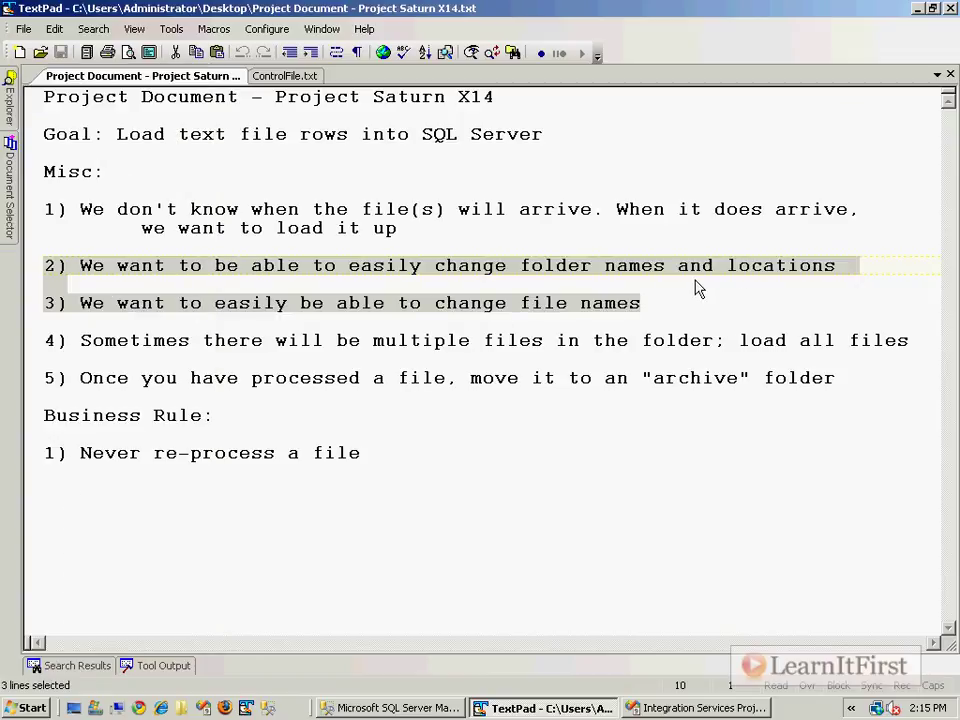
left_click_drag(642, 303, 30, 264)
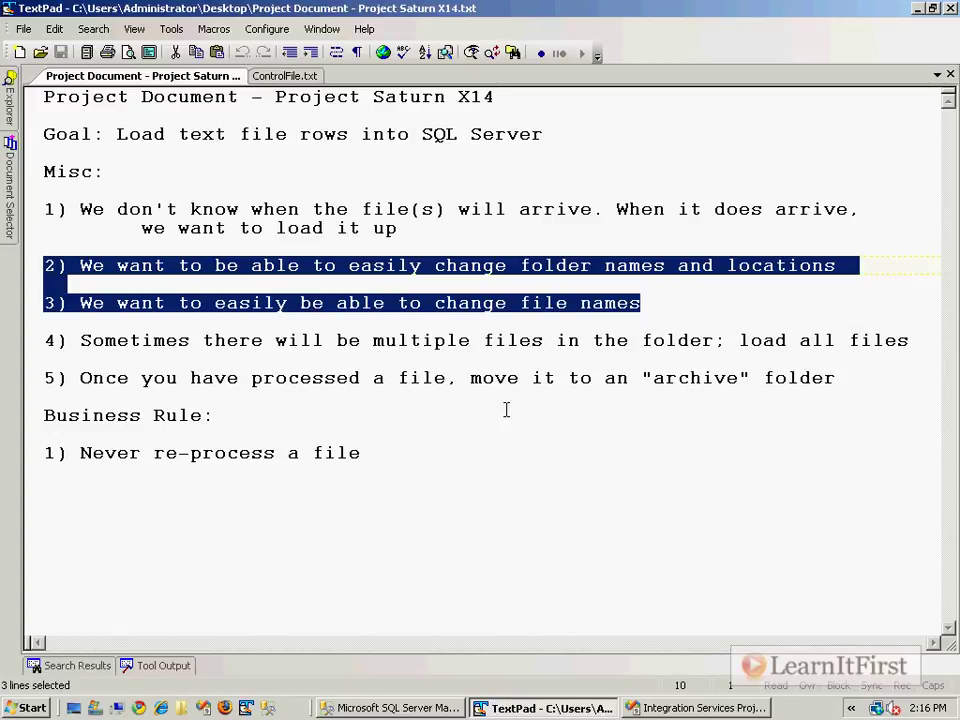
left_click_drag(917, 339, 926, 326)
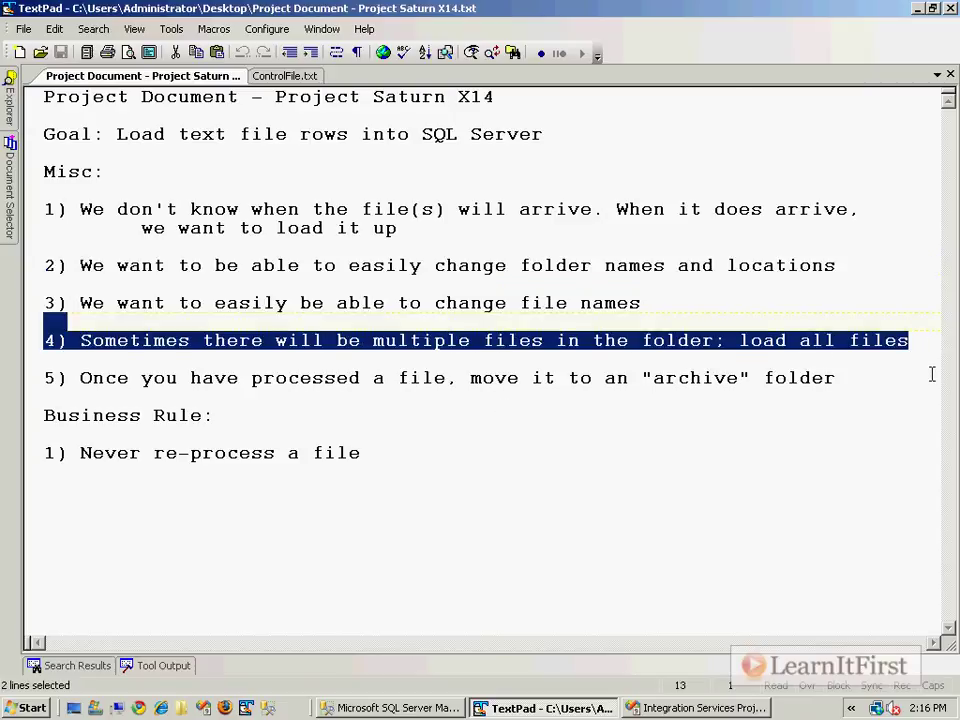
left_click_drag(450, 236, 461, 184)
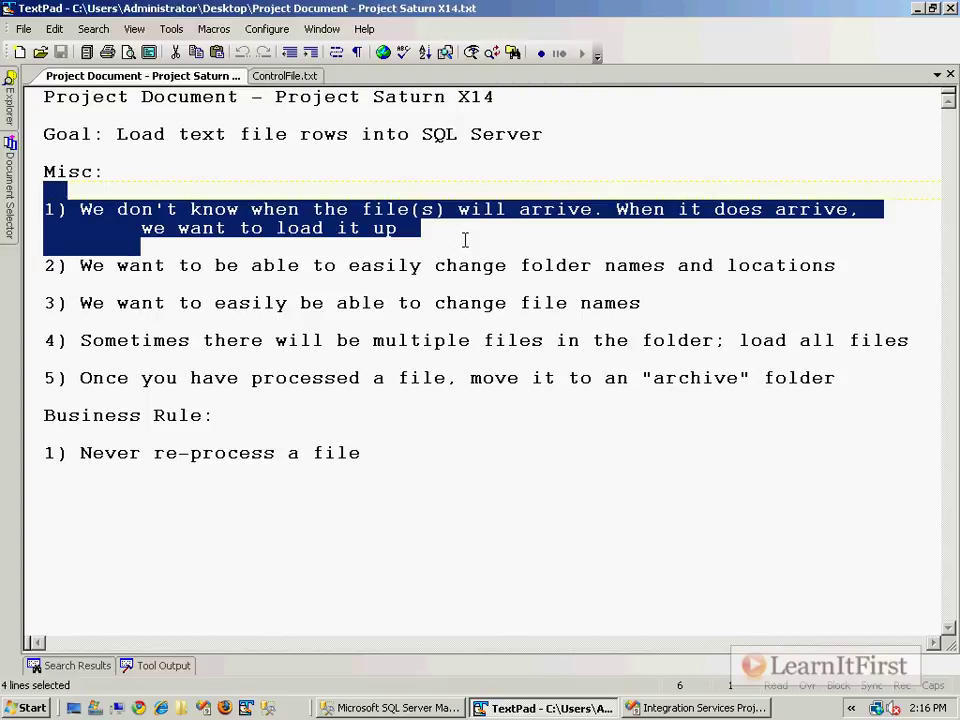
left_click_drag(497, 247, 518, 462)
left_click_drag(452, 231, 459, 175)
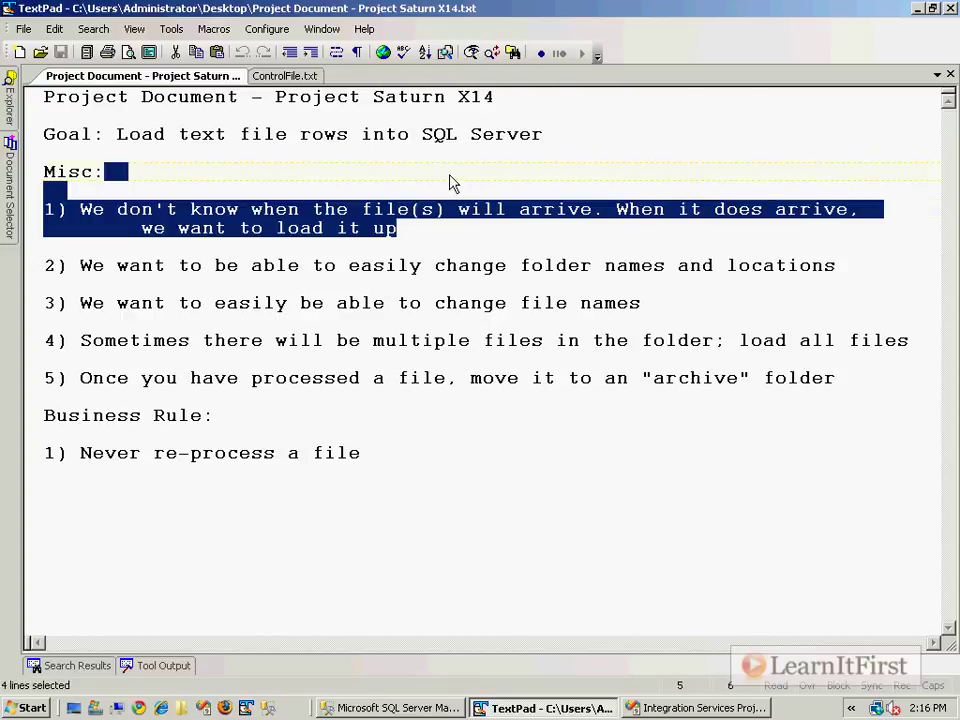
left_click_drag(398, 227, 506, 464)
left_click_drag(467, 251, 477, 190)
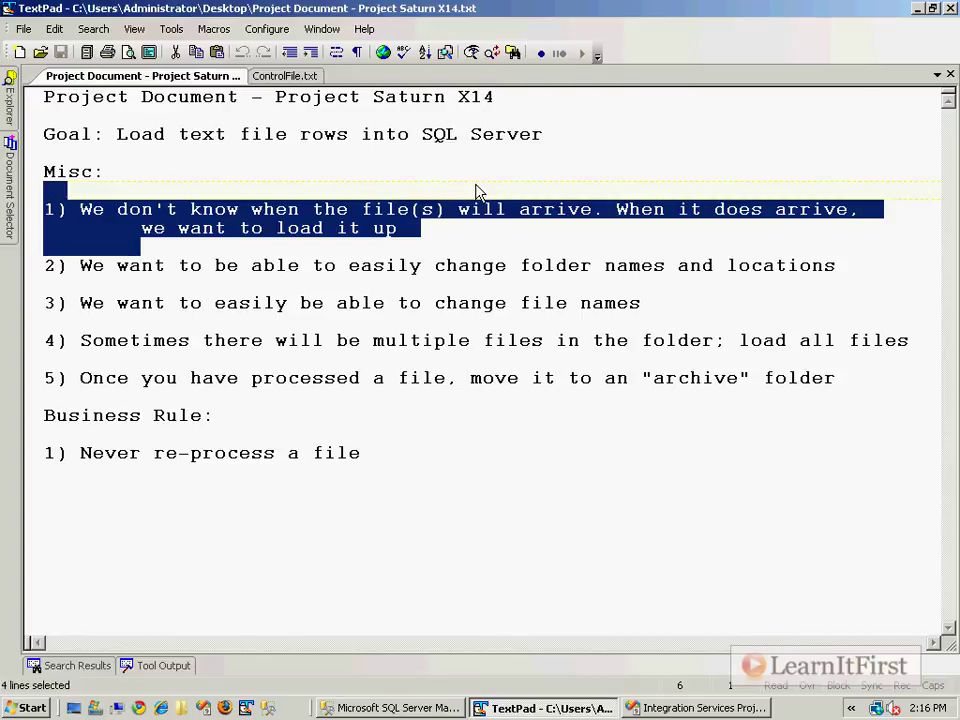
left_click_drag(435, 236, 457, 187)
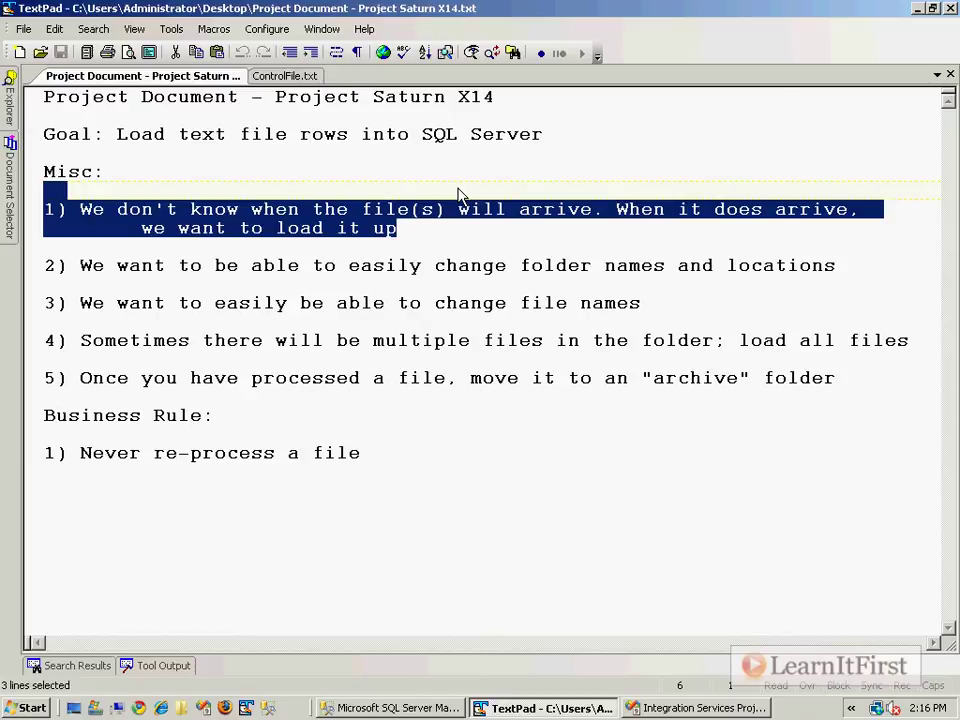
left_click(400, 228)
left_click_drag(400, 228, 469, 193)
left_click(503, 224)
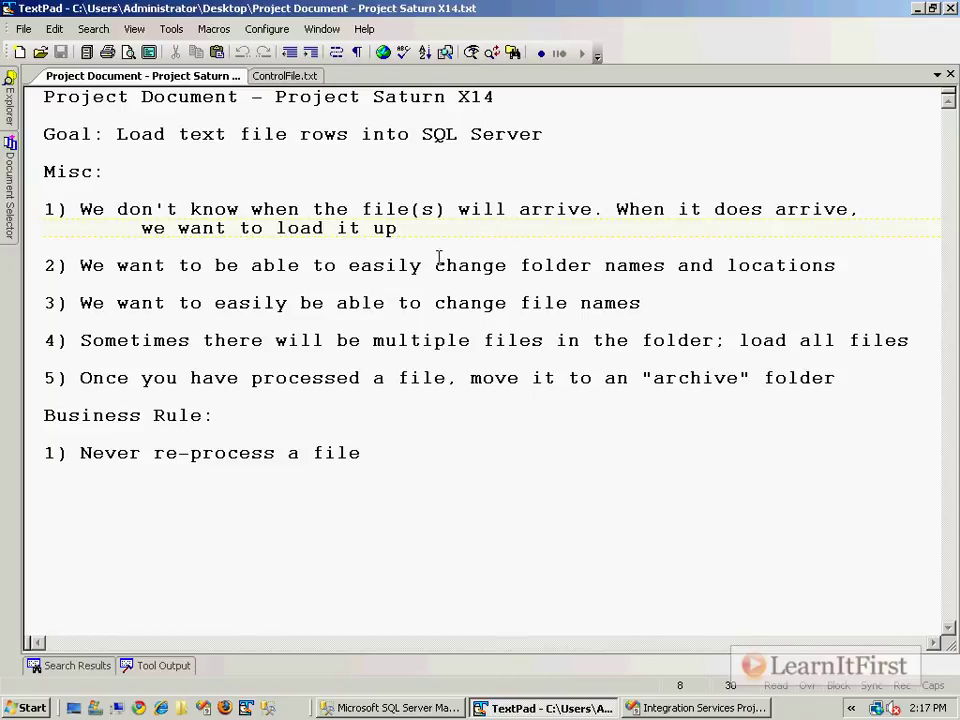
left_click_drag(918, 340, 895, 298)
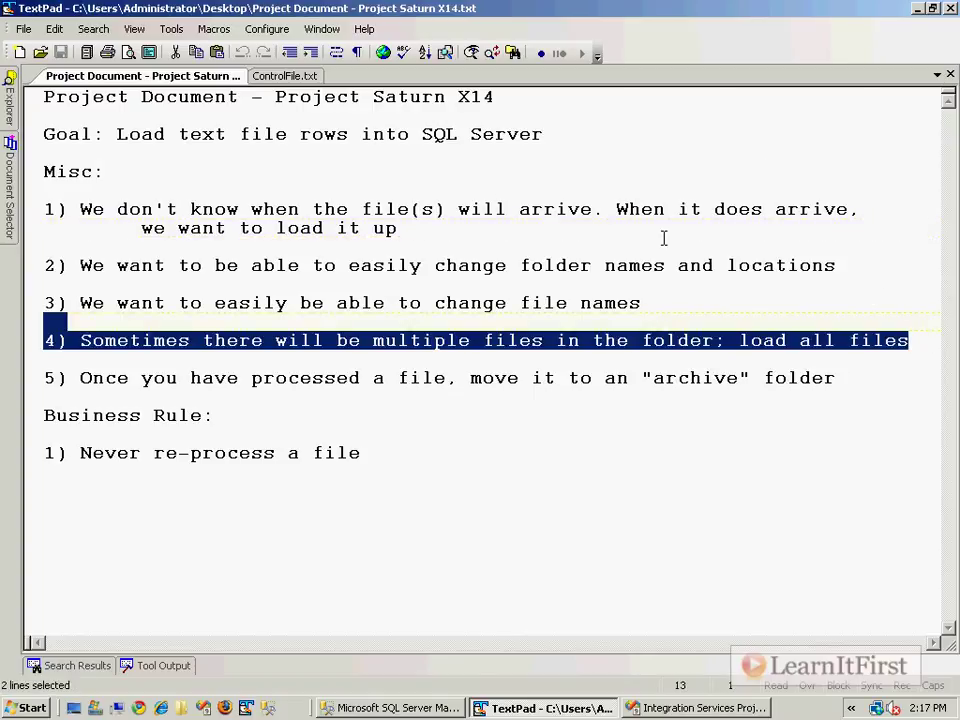
Switch to Visual Studio, return the package to design mode, and add a Foreach Loop Container to the control flow.
left_click(675, 714)
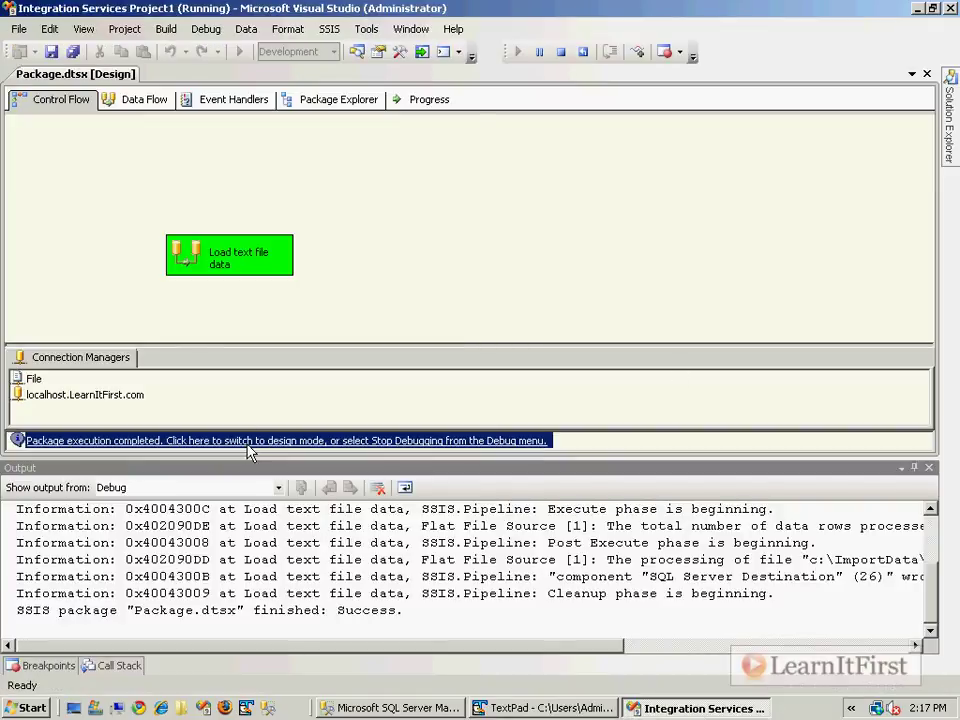
left_click(256, 440)
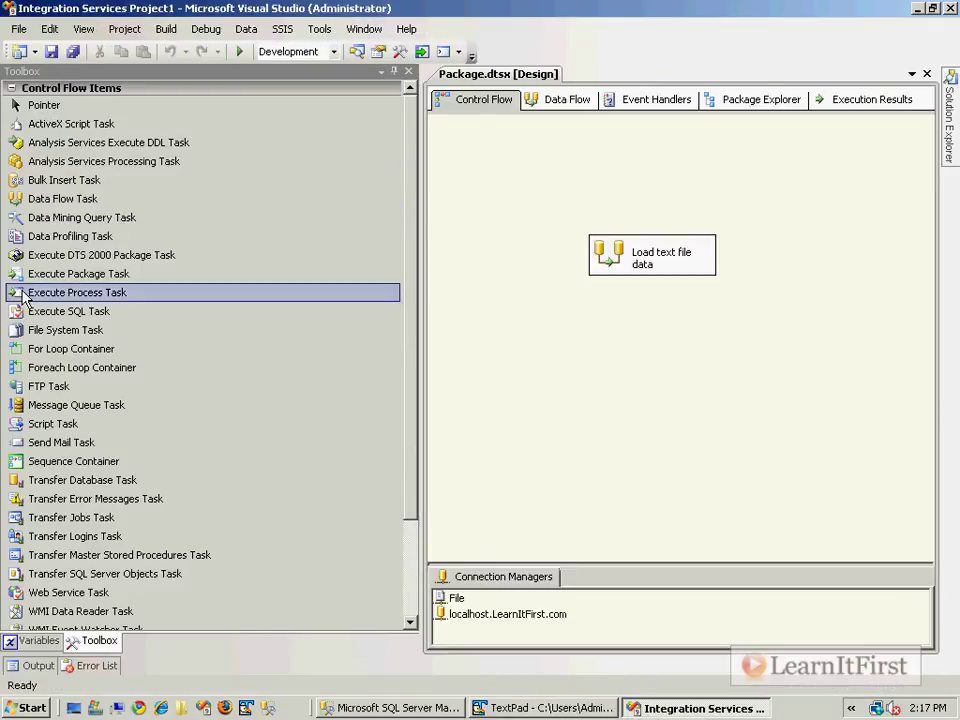
left_click_drag(79, 370, 511, 297)
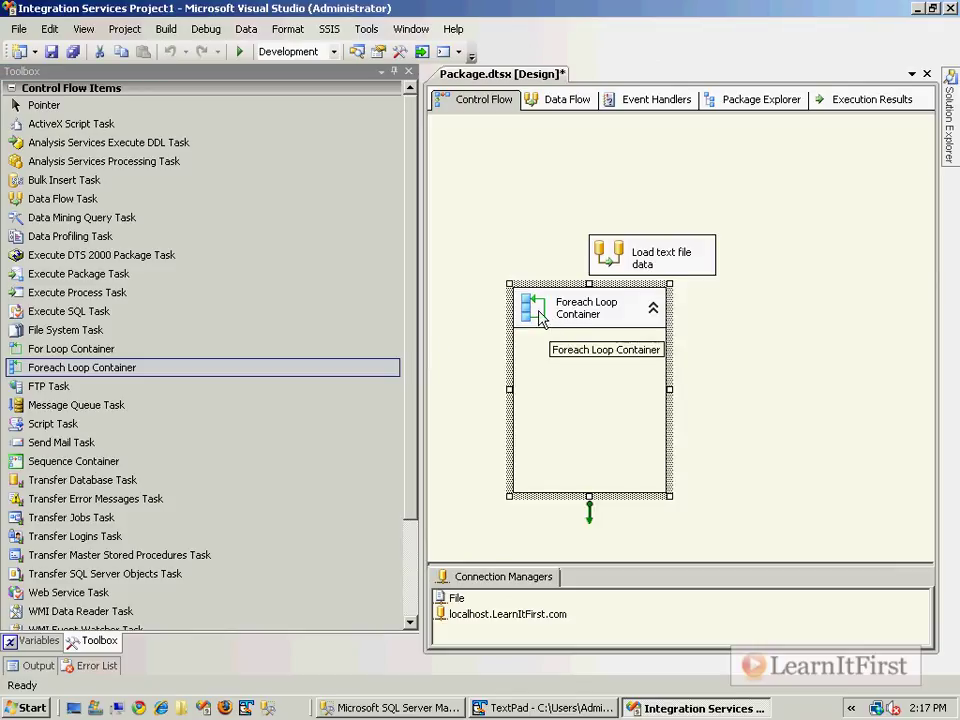
In the Foreach Loop Container's collection settings, reselect Foreach File Enumerator as the enumerator type.
double_click(538, 316)
left_click(262, 208)
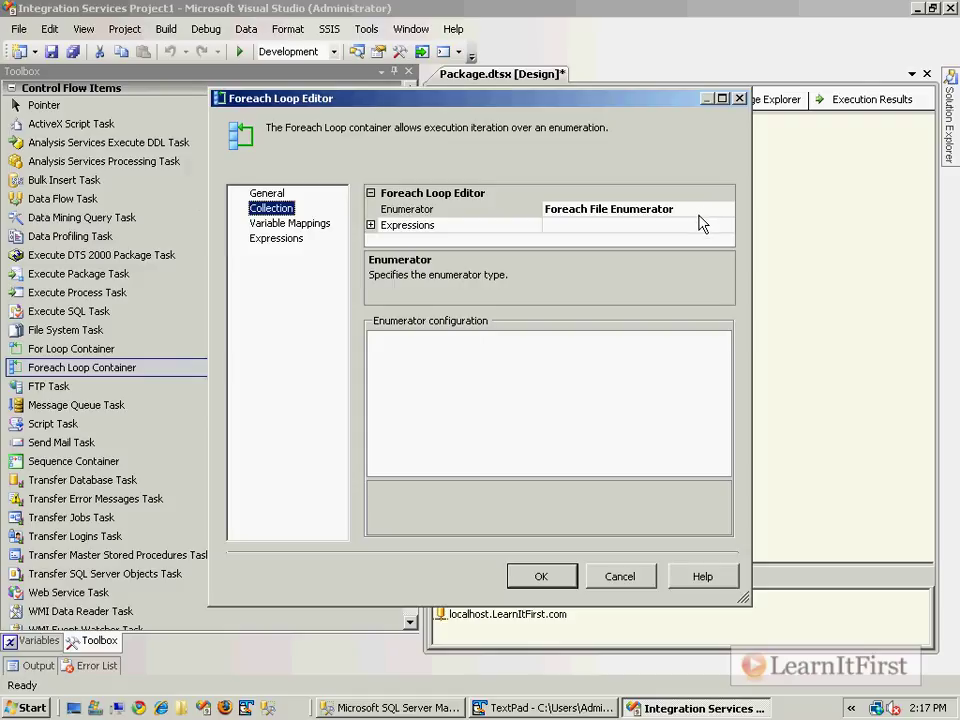
left_click(542, 212)
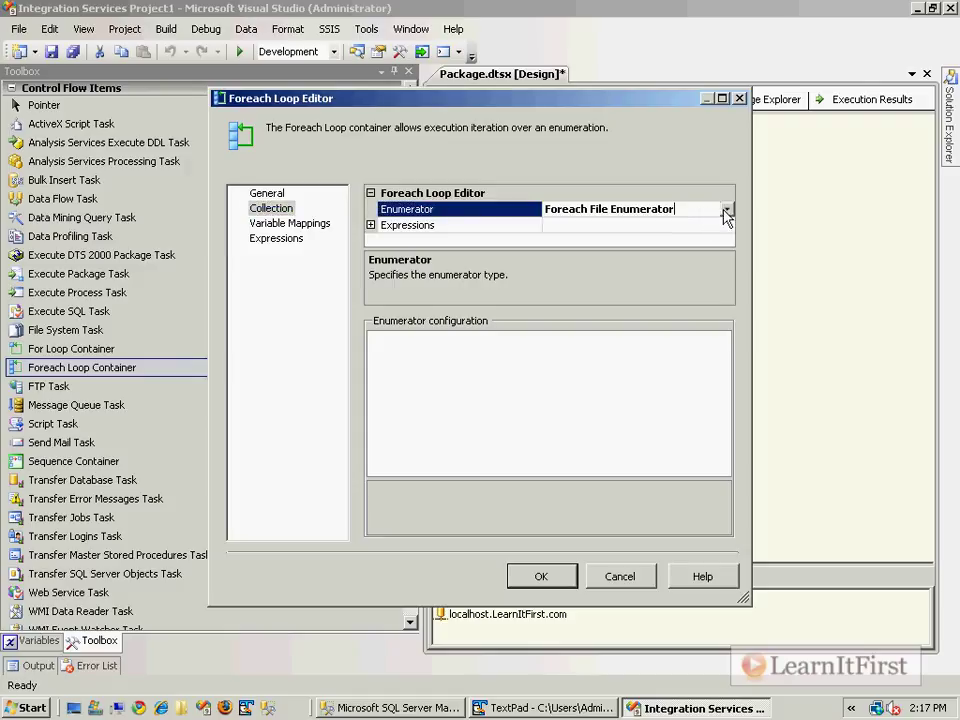
left_click(726, 210)
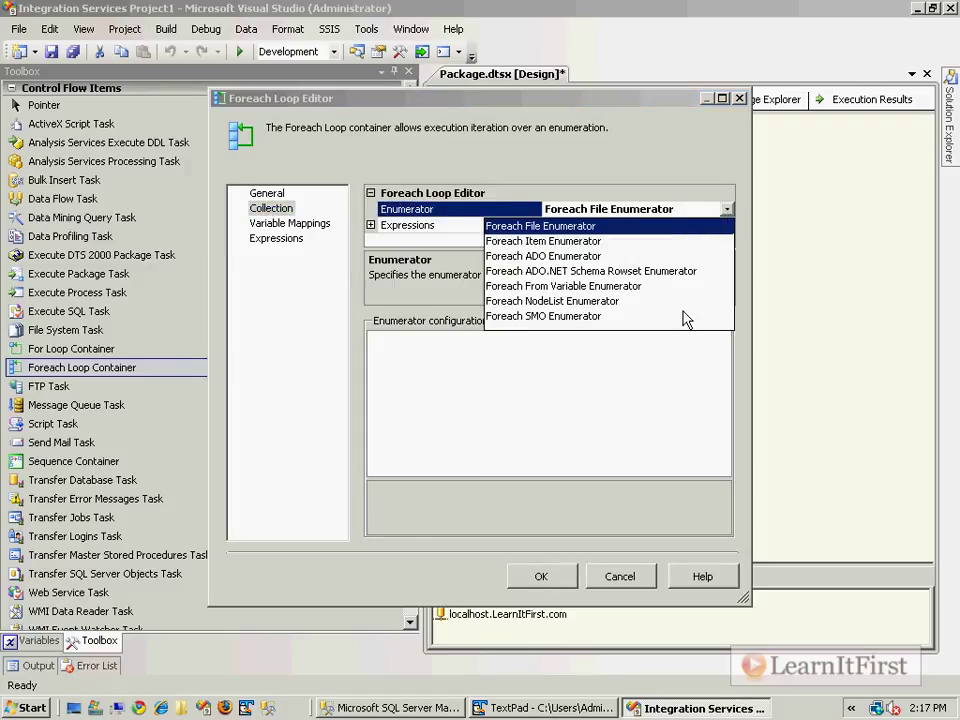
left_click(686, 316)
left_click(726, 209)
left_click(612, 227)
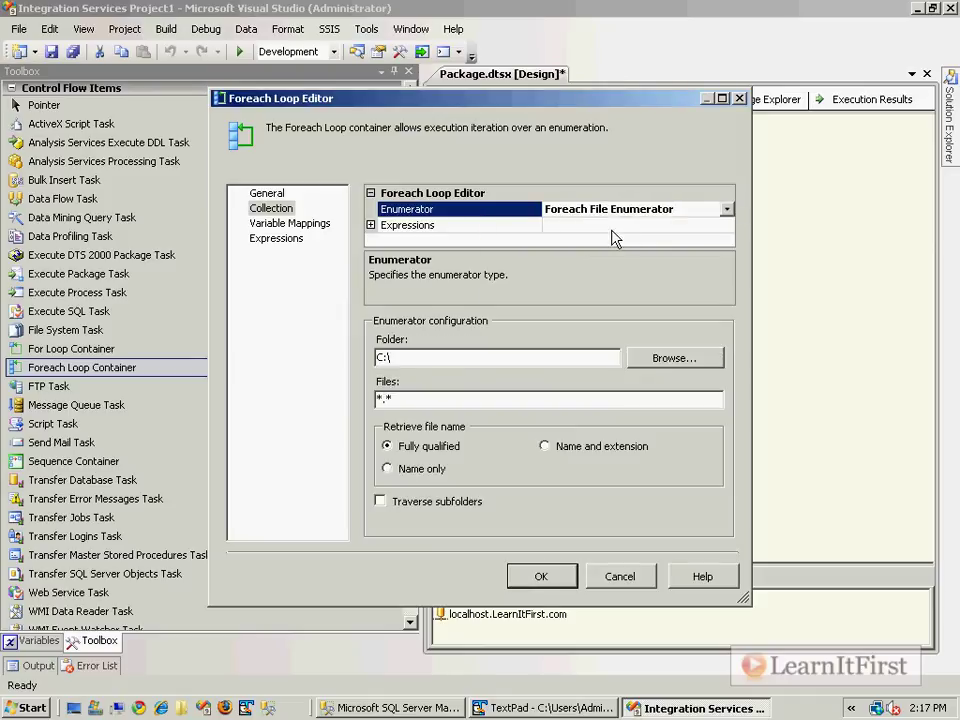
Set the enumerator's folder to C:\ImportData and retrieve file names as Name and extension.
left_click(645, 367)
left_click(366, 367)
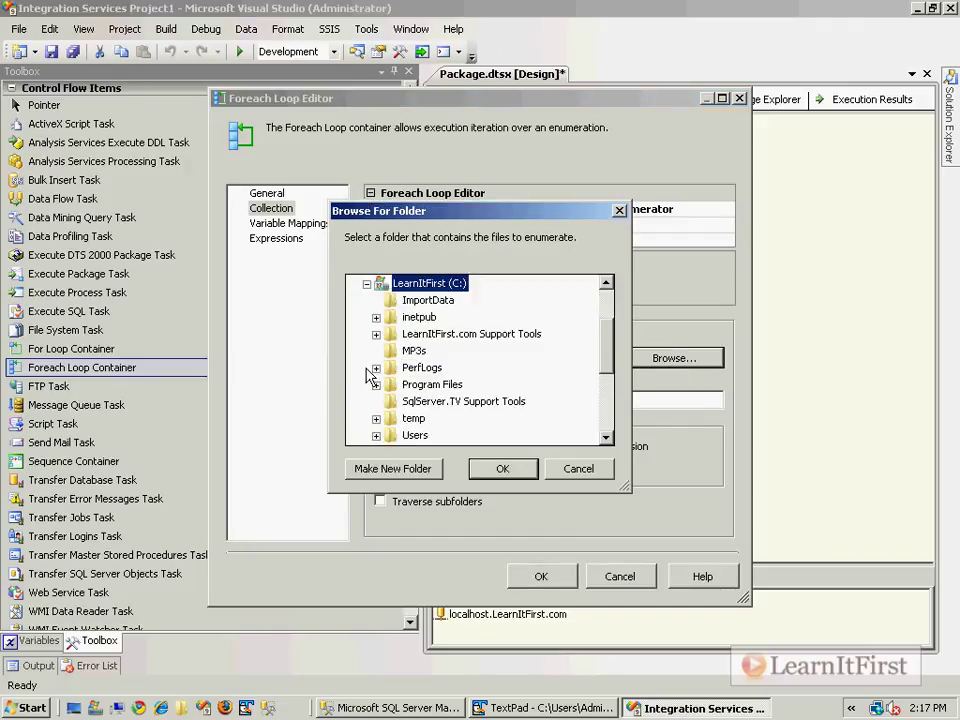
left_click(428, 300)
left_click(502, 468)
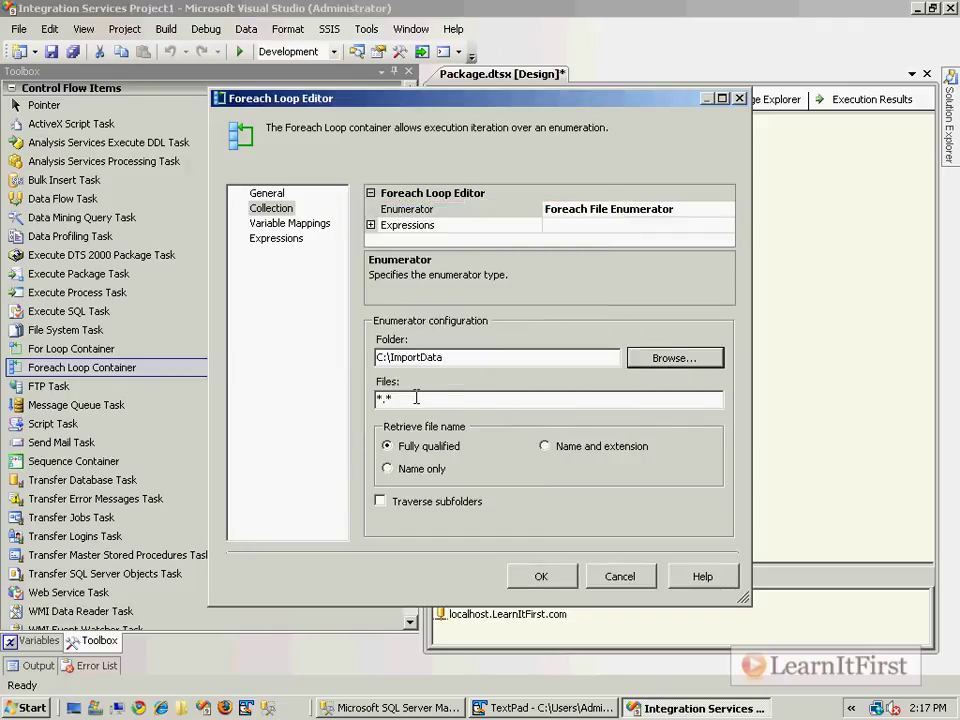
left_click_drag(450, 403, 302, 420)
left_click(610, 450)
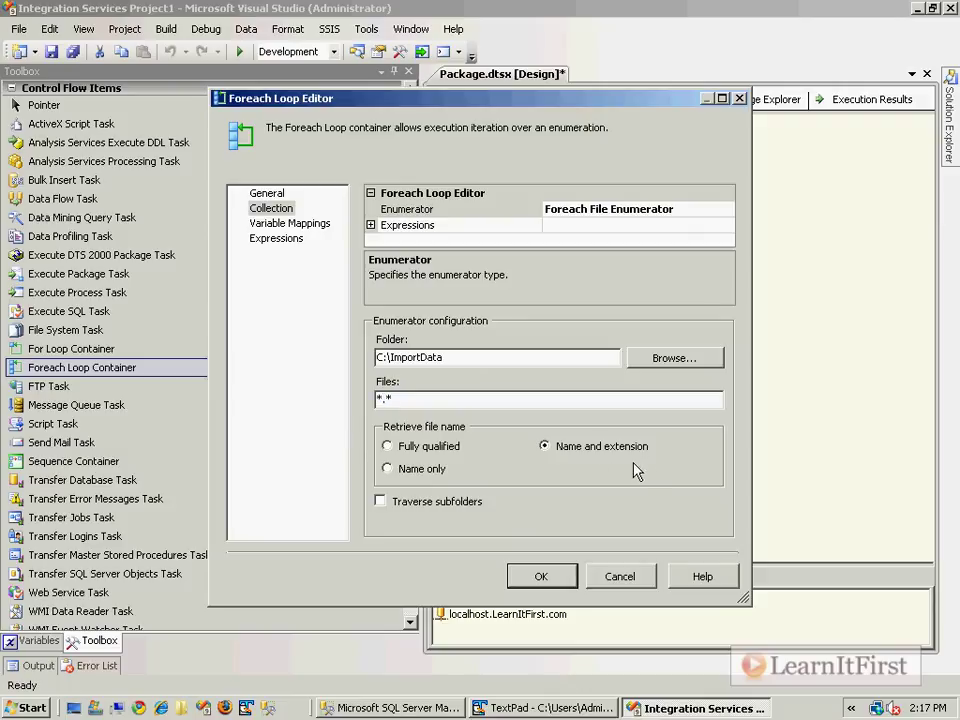
Map the loop's collection value to User::FileName, accept the settings, and move the Load text file data task into the Foreach Loop Container.
left_click(305, 223)
left_click(428, 250)
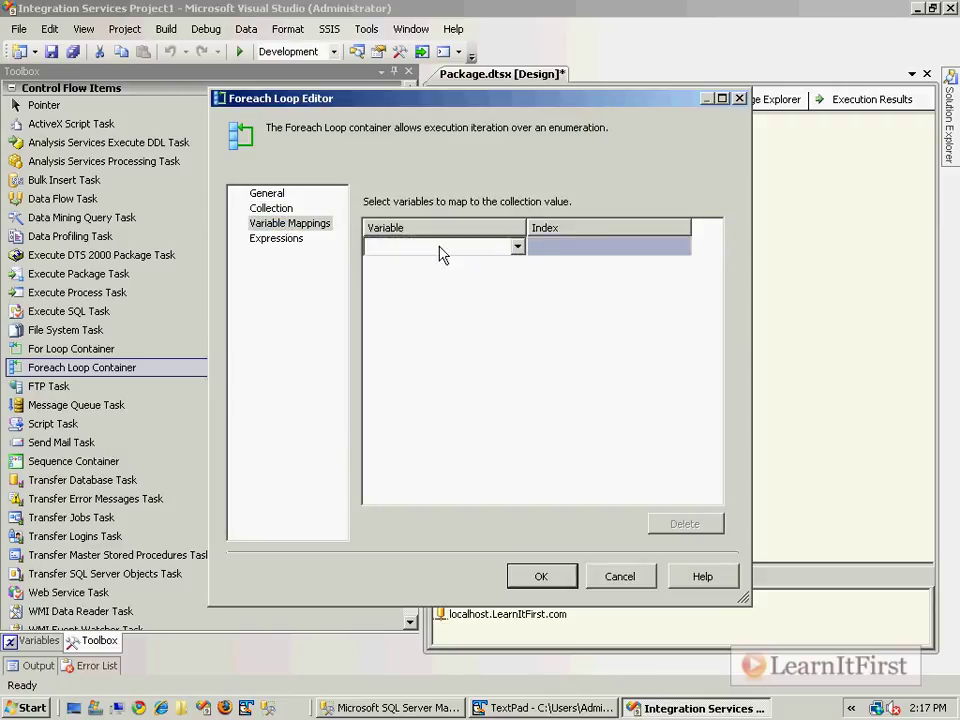
left_click(516, 246)
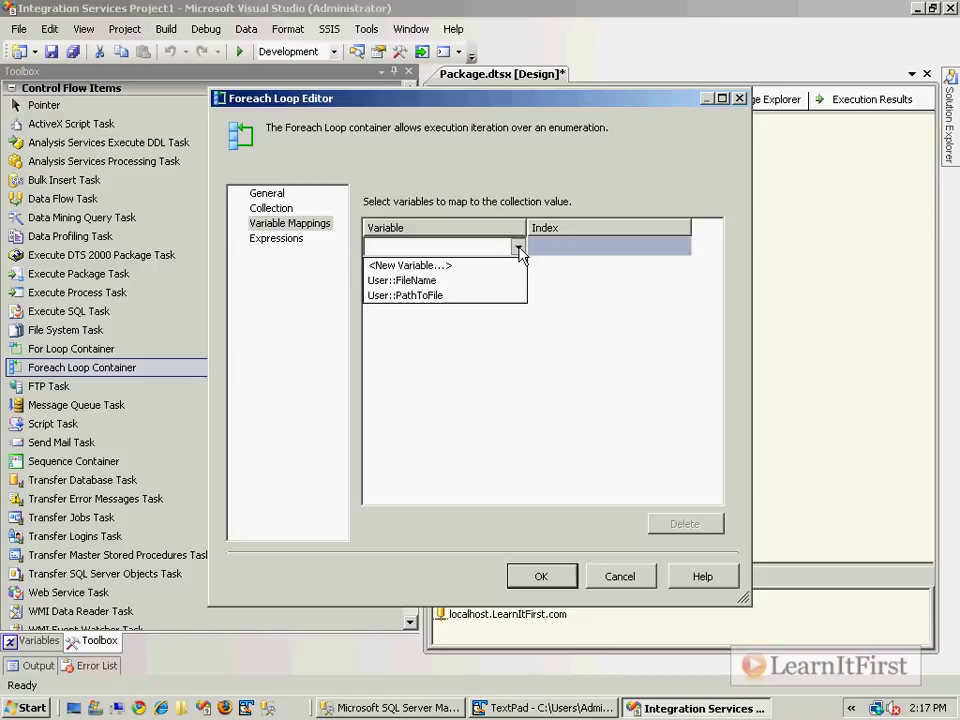
left_click(425, 281)
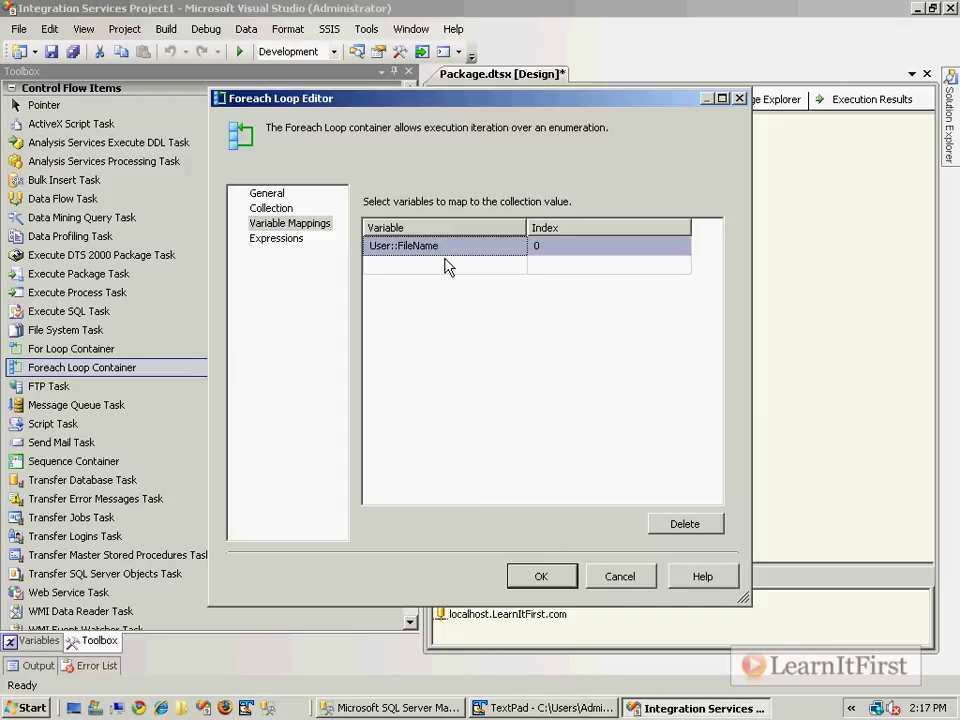
left_click(541, 576)
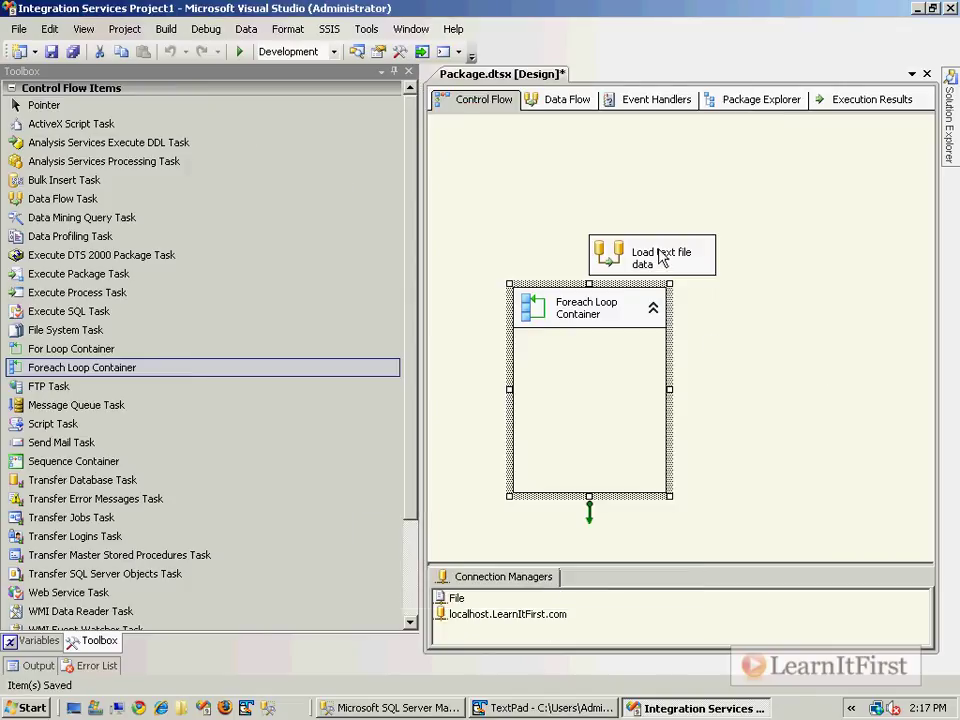
left_click_drag(690, 258, 600, 410)
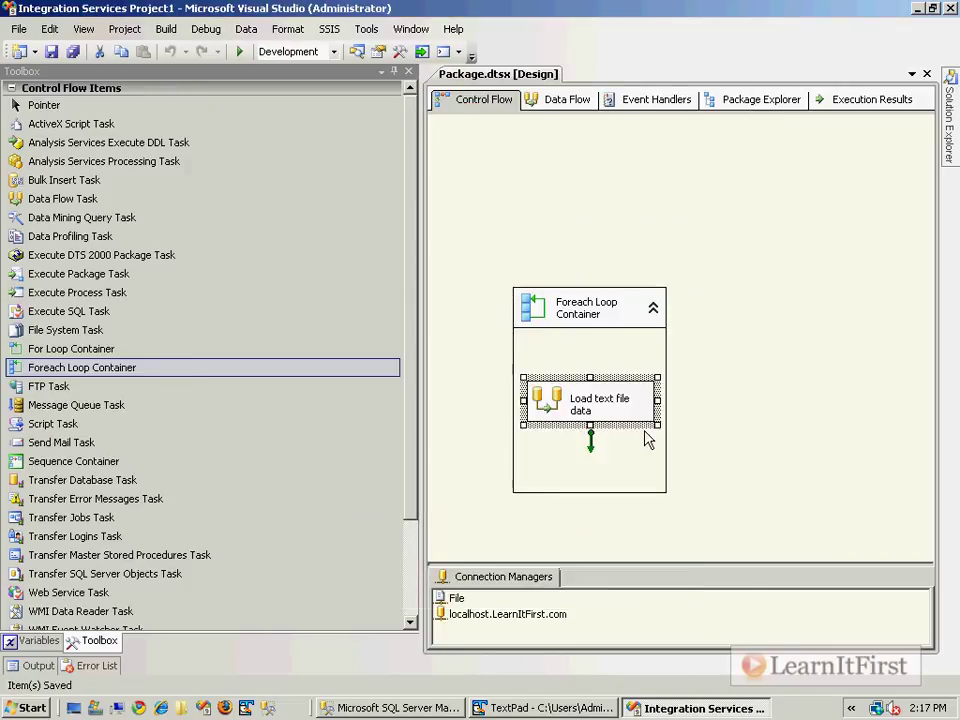
Reopen the Foreach Loop Container's collection settings and add a property expression entry for the Directory property.
left_click(548, 324)
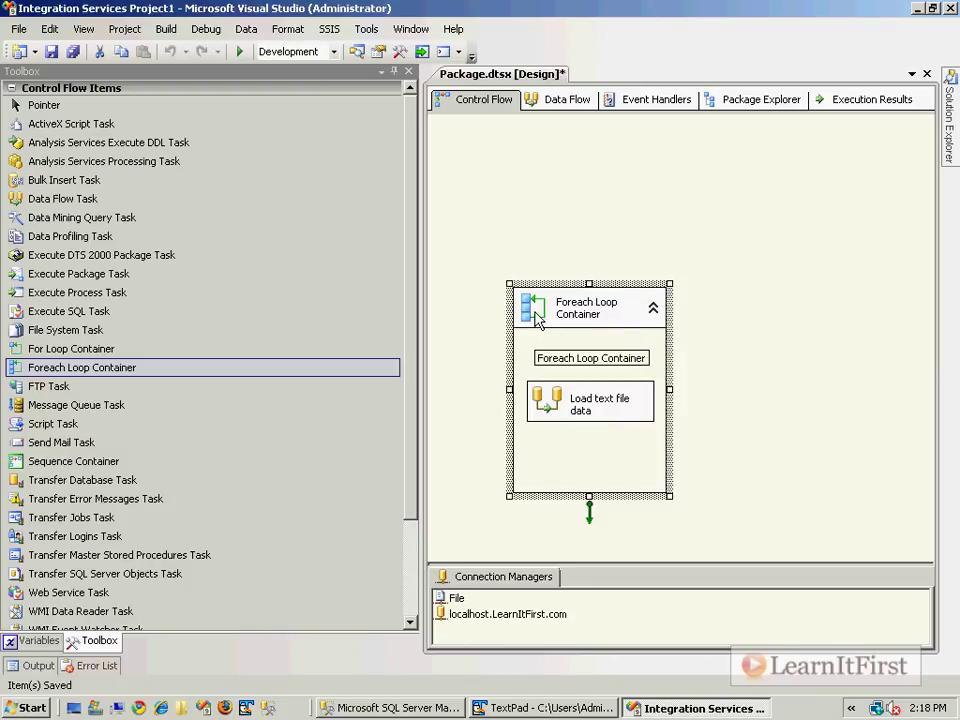
double_click(538, 316)
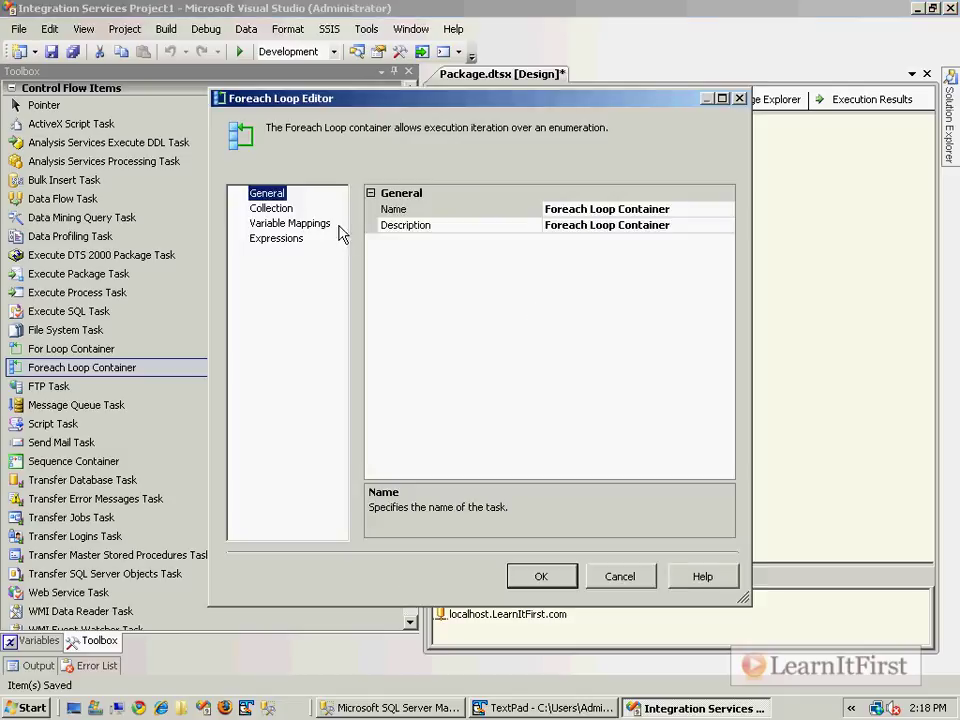
left_click(285, 208)
left_click(663, 226)
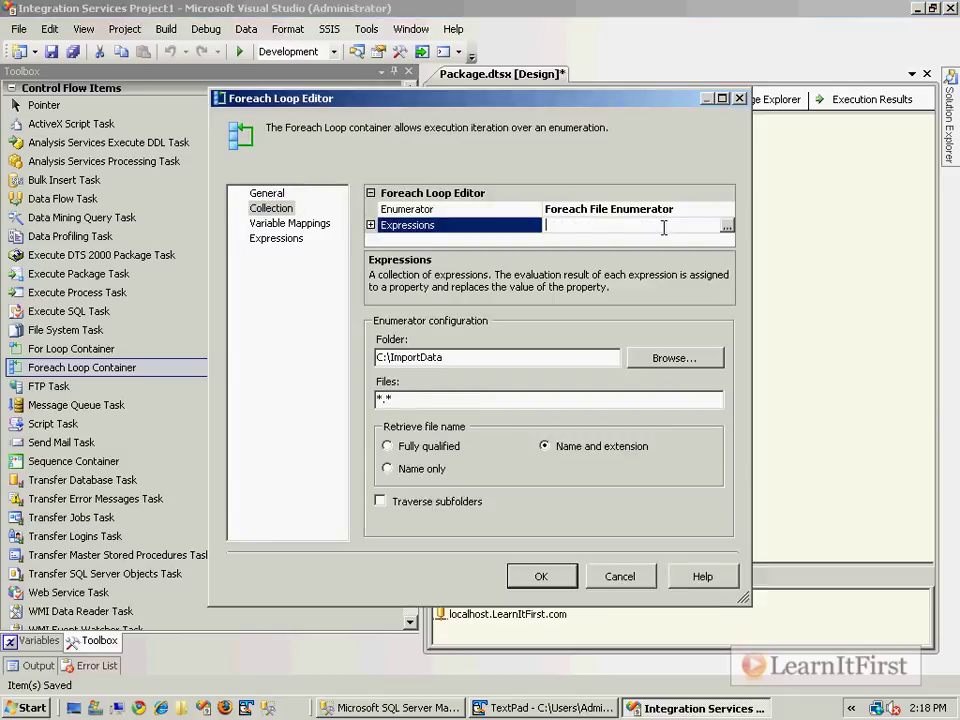
left_click(727, 226)
left_click(452, 270)
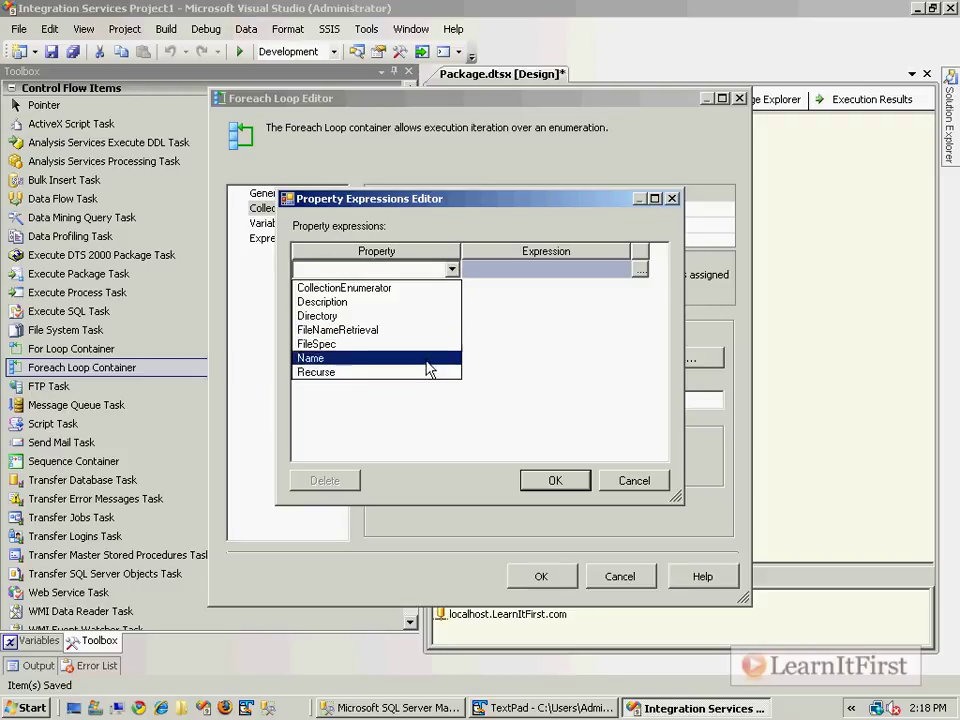
left_click(420, 316)
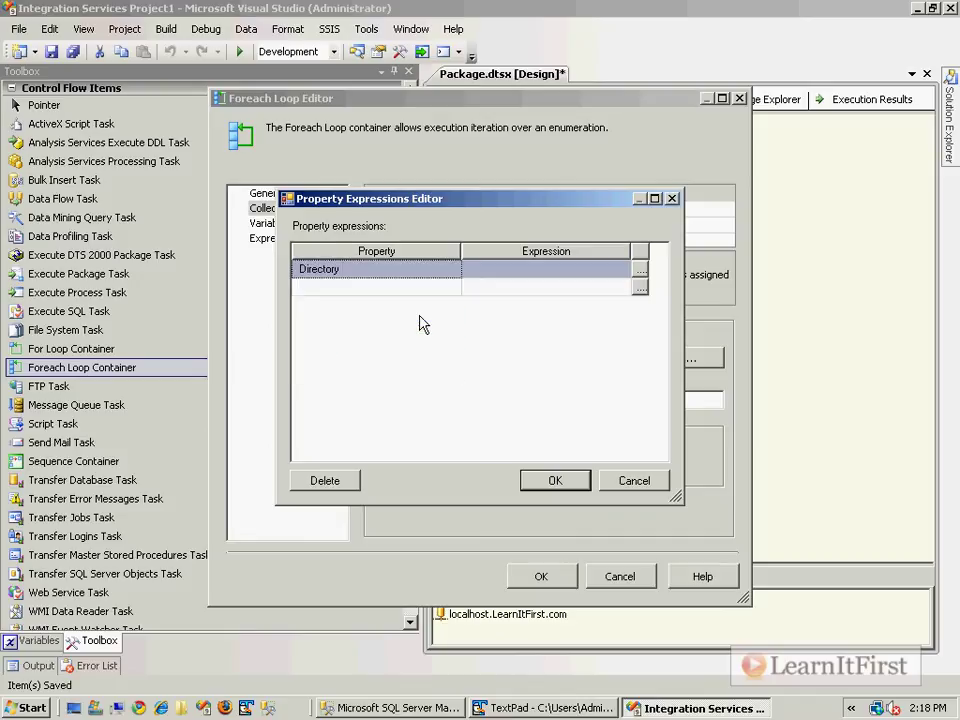
Build the Directory property's expression as @[User::PathToFile] and accept it.
left_click(640, 270)
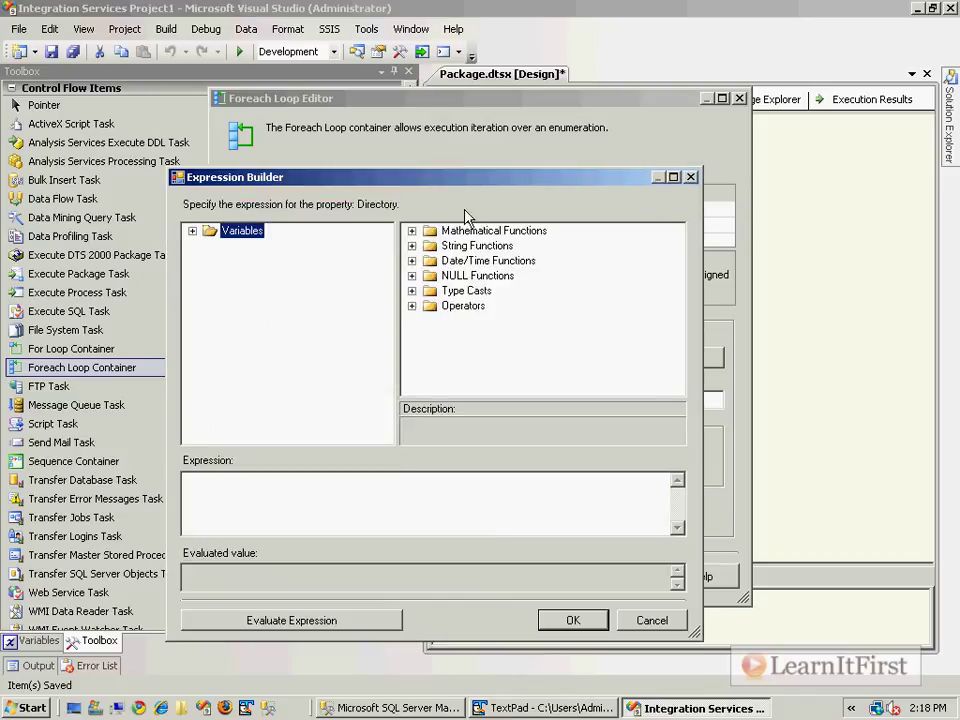
left_click(192, 231)
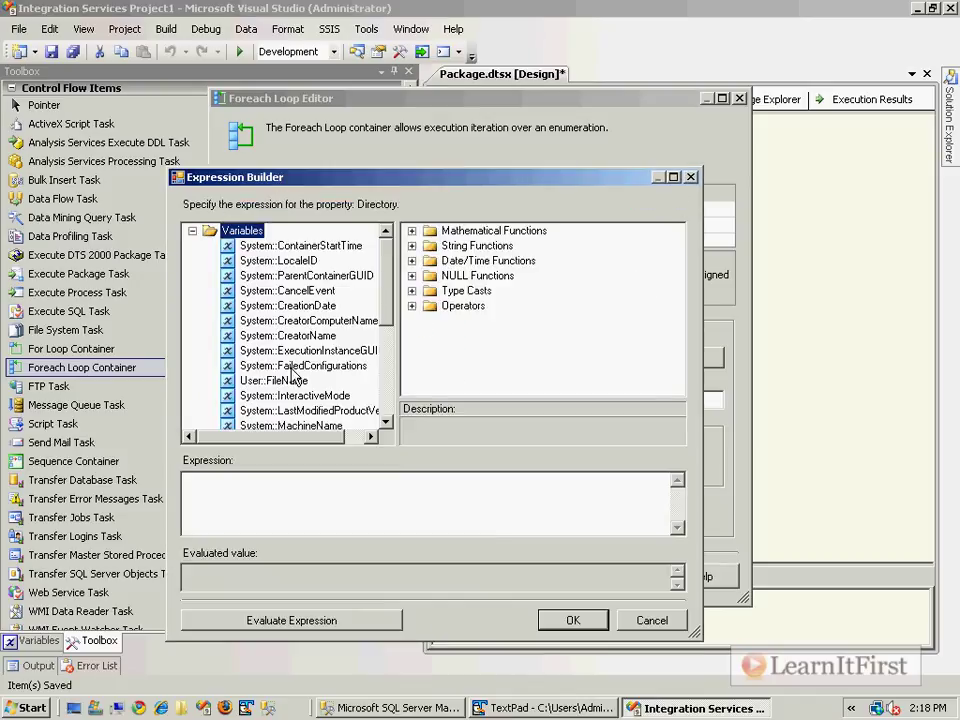
scroll(297, 378, "down", 3)
left_click_drag(262, 351, 328, 493)
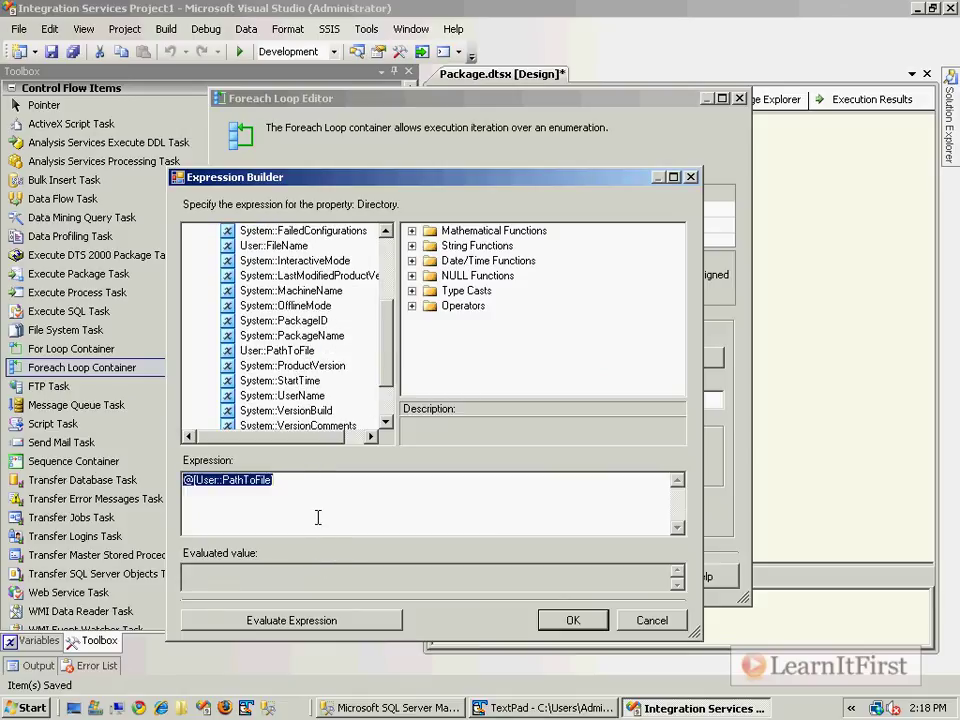
left_click(572, 620)
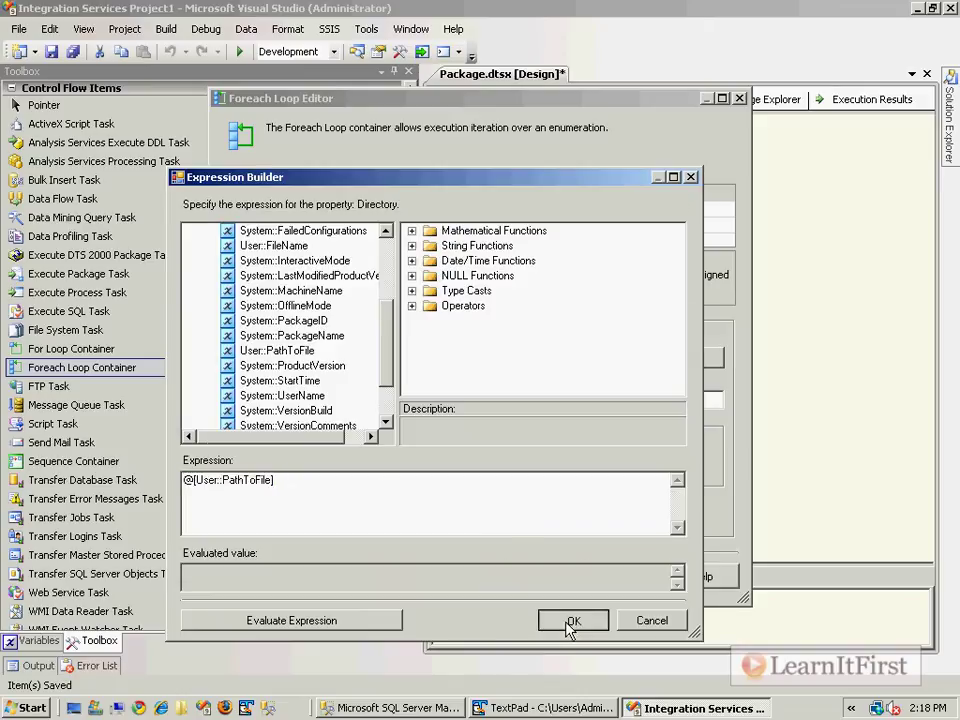
Accept the Directory property expression, check it in the collection settings, then accept the Foreach Loop Container and save the package.
left_click(556, 481)
left_click_drag(474, 360, 372, 362)
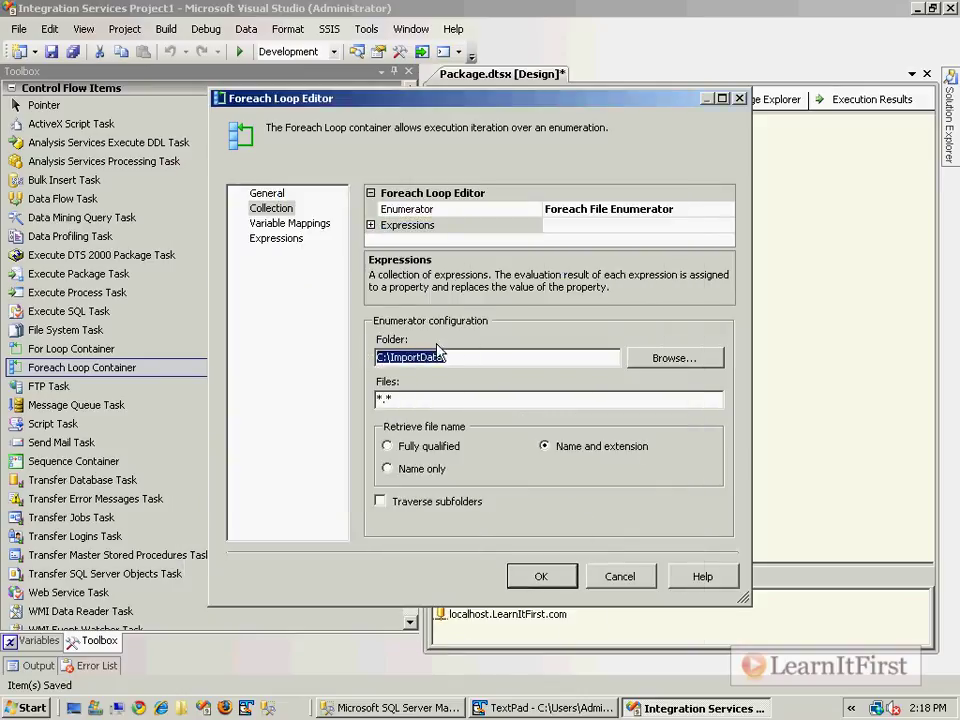
left_click(375, 227)
left_click(372, 226)
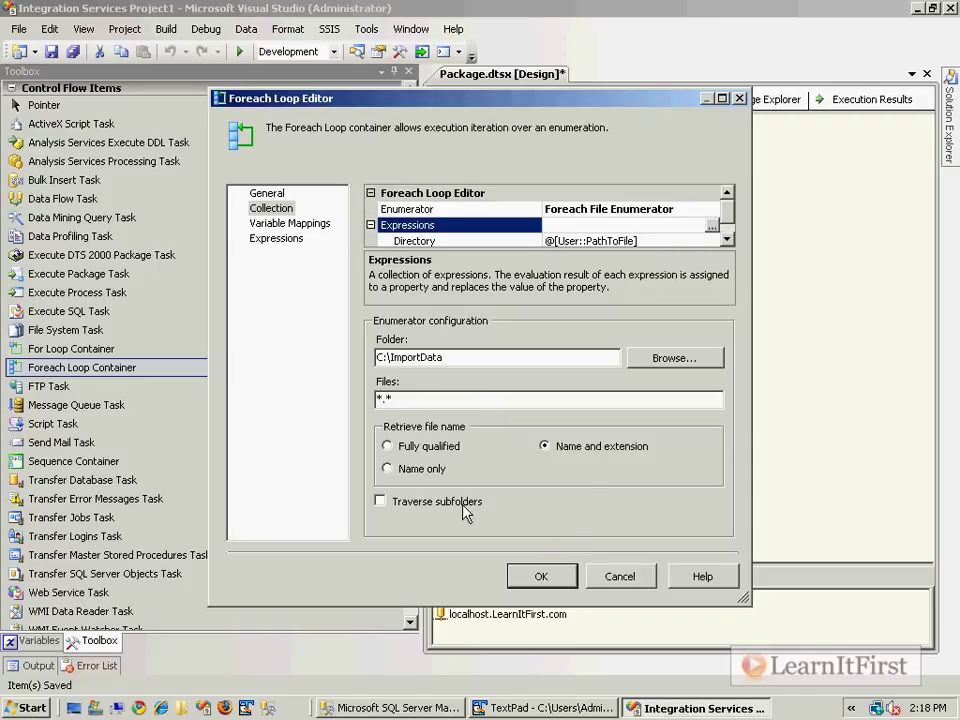
left_click(540, 577)
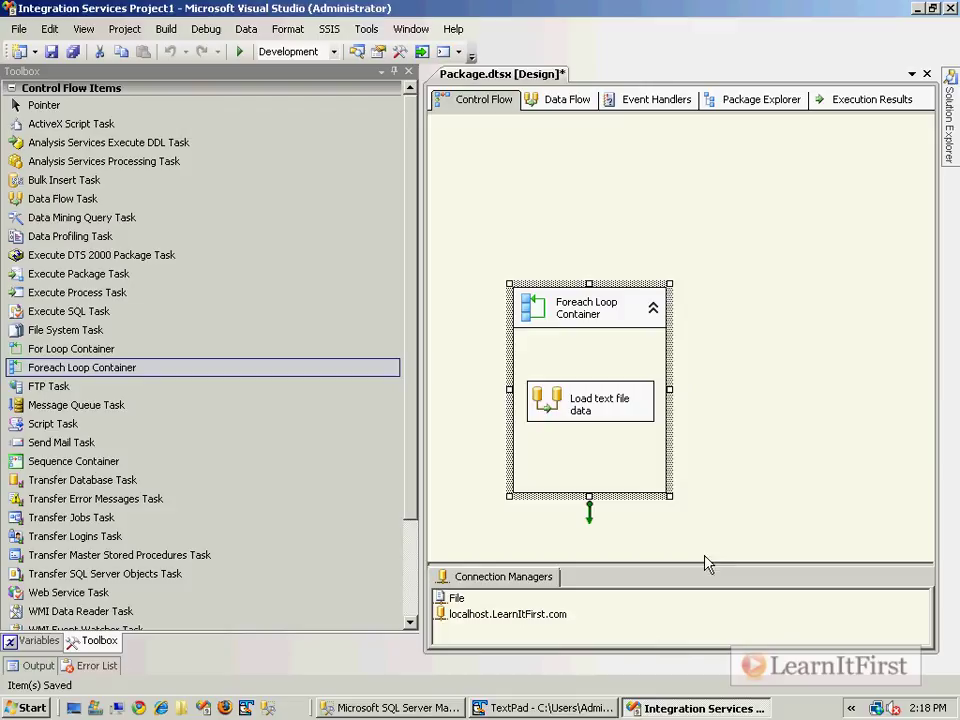
left_click(829, 339)
key("ctrl+s")
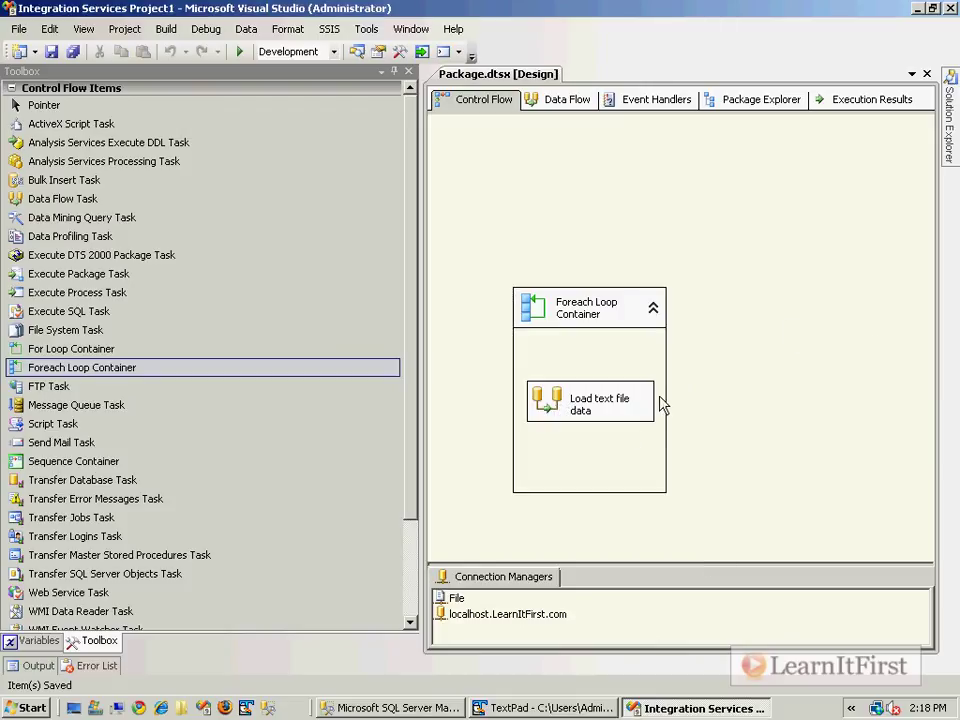
Add a Script Task inside the Foreach Loop Container and set its script language to Microsoft Visual Basic 2008.
left_click(593, 323)
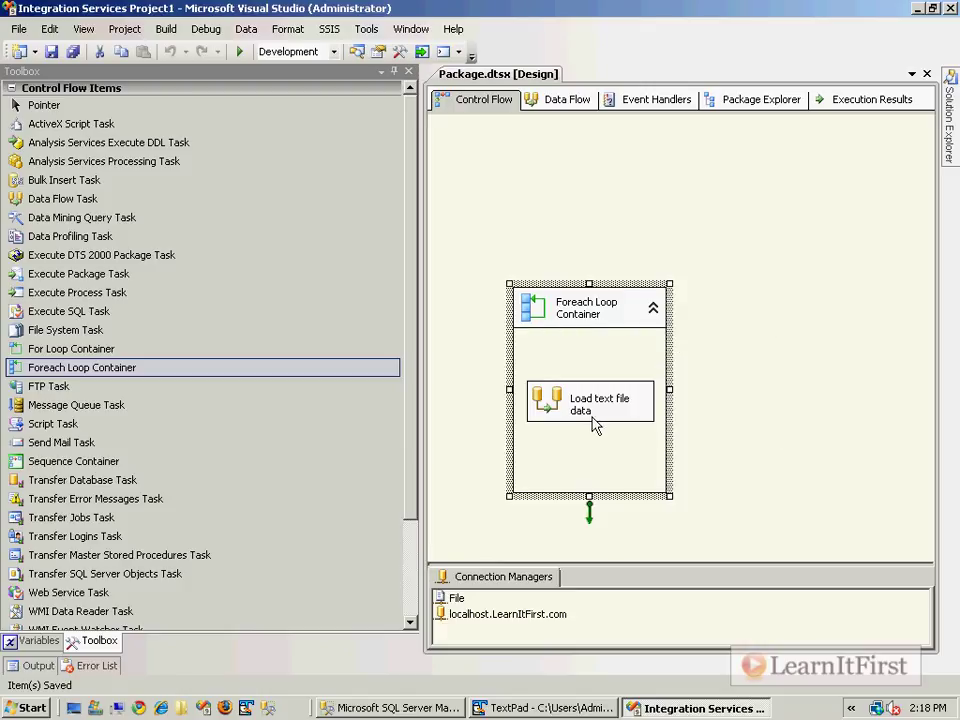
left_click_drag(114, 430, 568, 375)
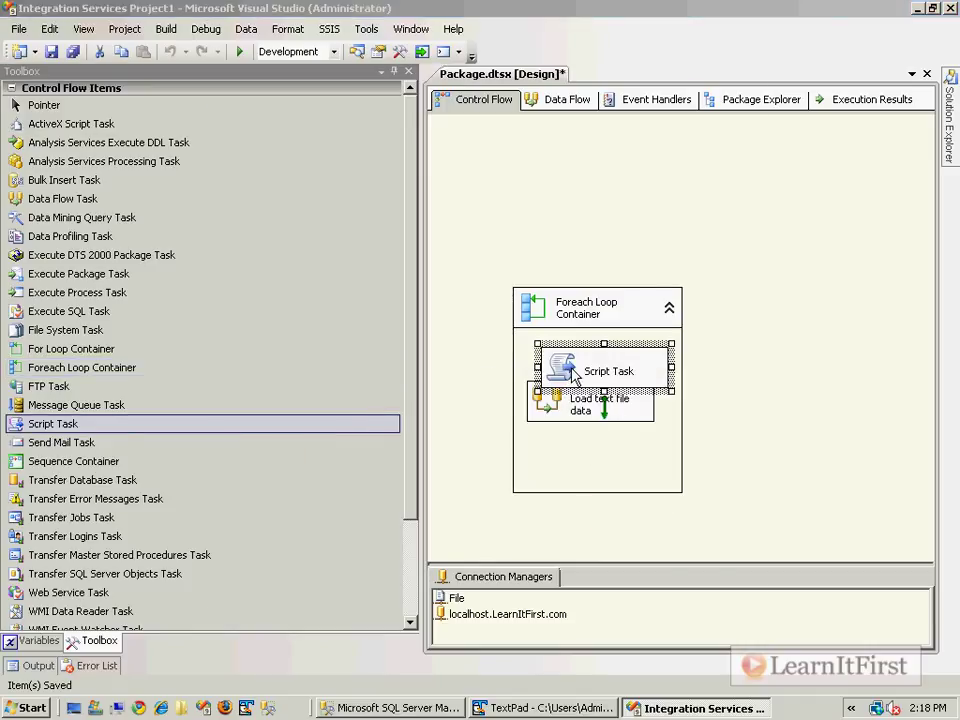
double_click(570, 372)
left_click(617, 243)
left_click(727, 212)
left_click(727, 212)
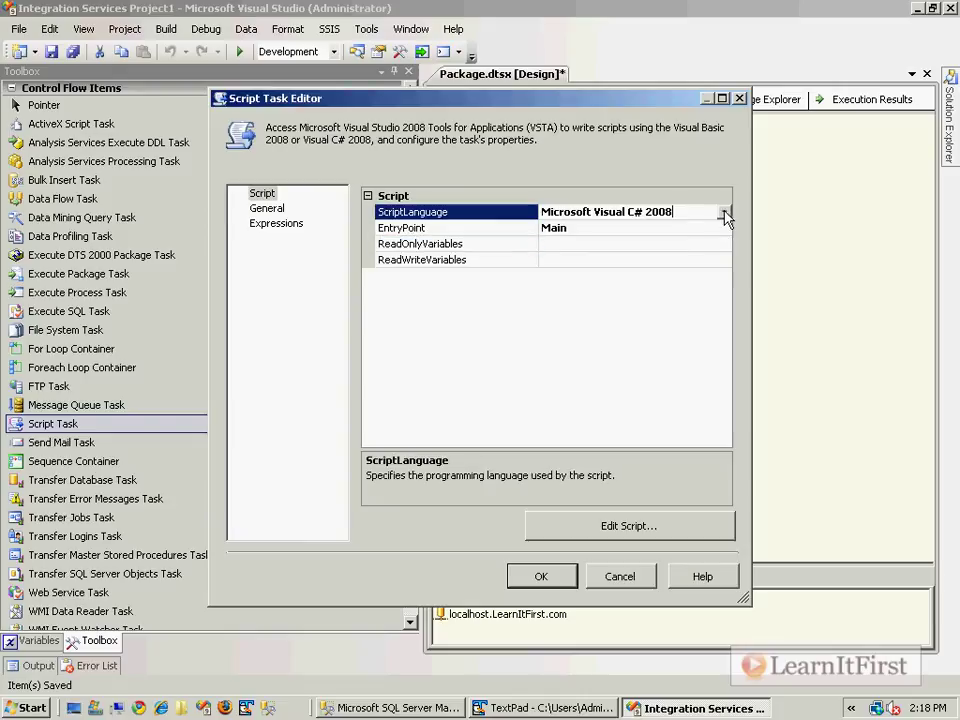
Set the Script Task's ReadOnlyVariables to User::FileName.
left_click(620, 229)
left_click(679, 246)
left_click(723, 244)
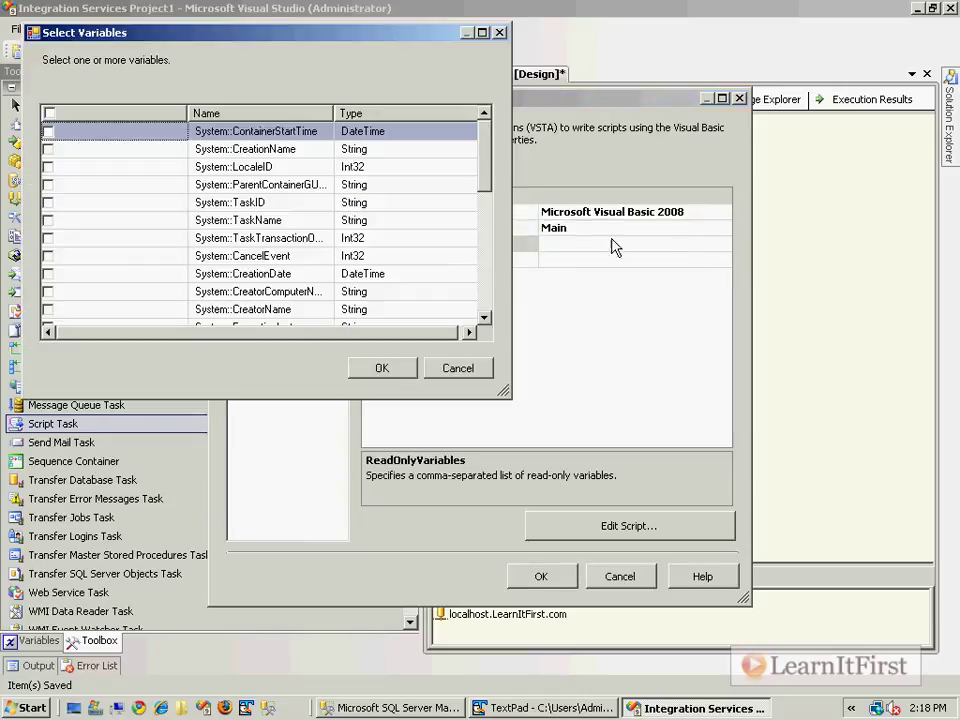
scroll(340, 270, "down", 4)
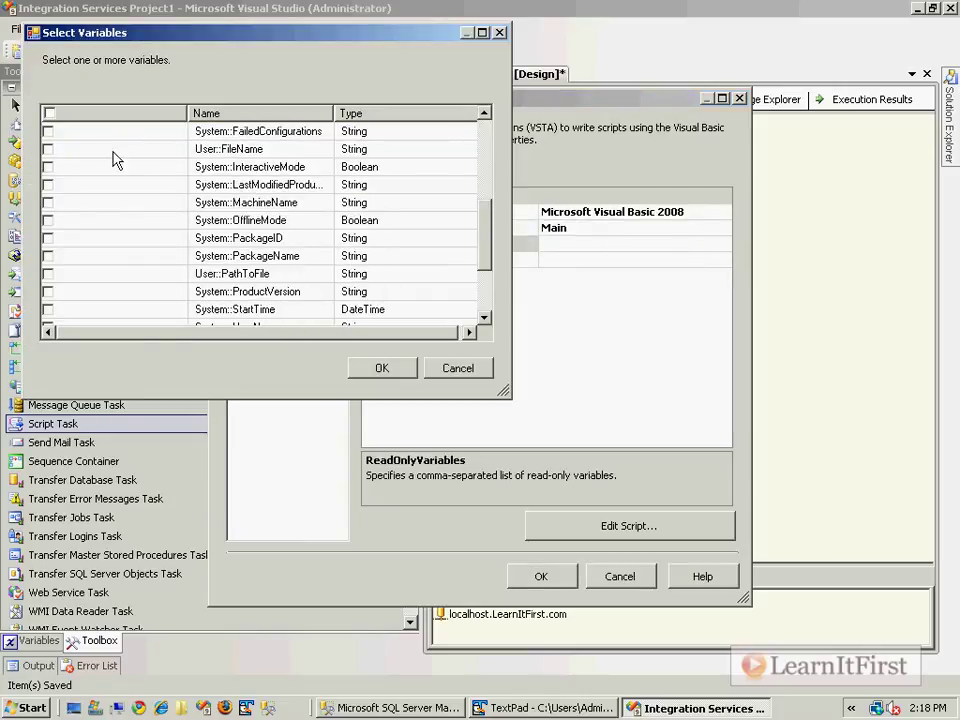
left_click(48, 149)
left_click(381, 367)
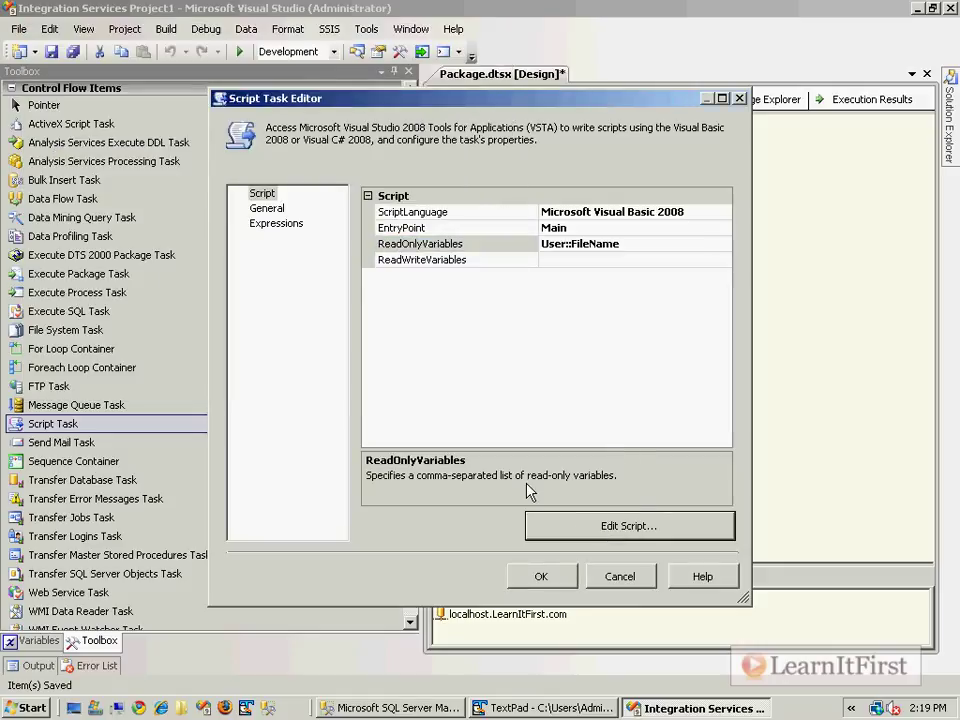
Open the task's script and replace the placeholder comments in Main with the start of a System.Windows.Forms.MessageBox call.
left_click(605, 525)
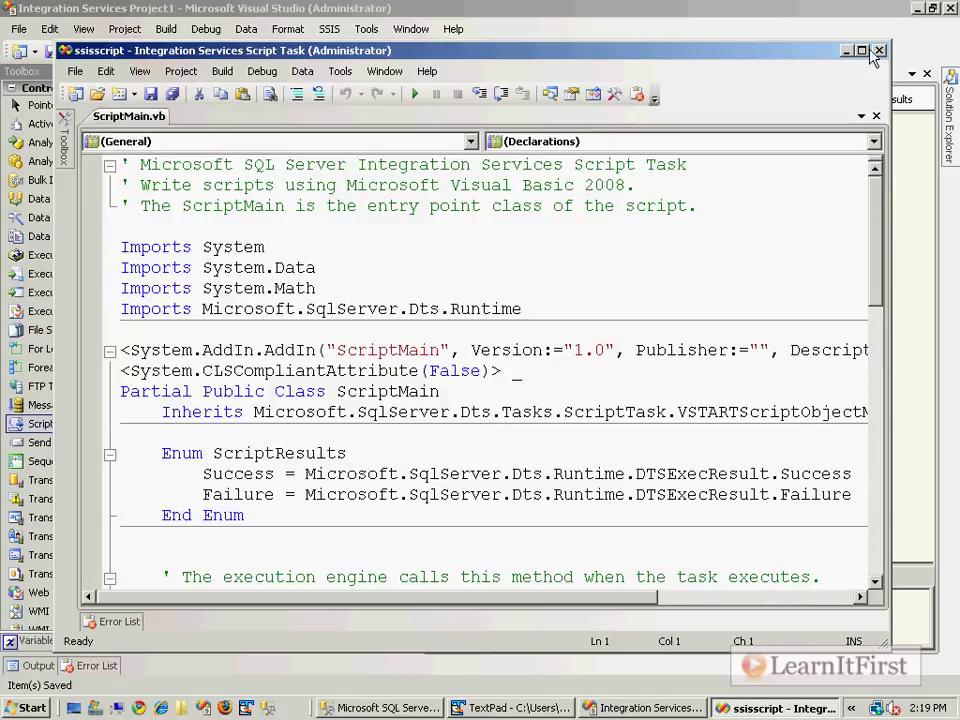
left_click(860, 50)
scroll(470, 430, "down", 6)
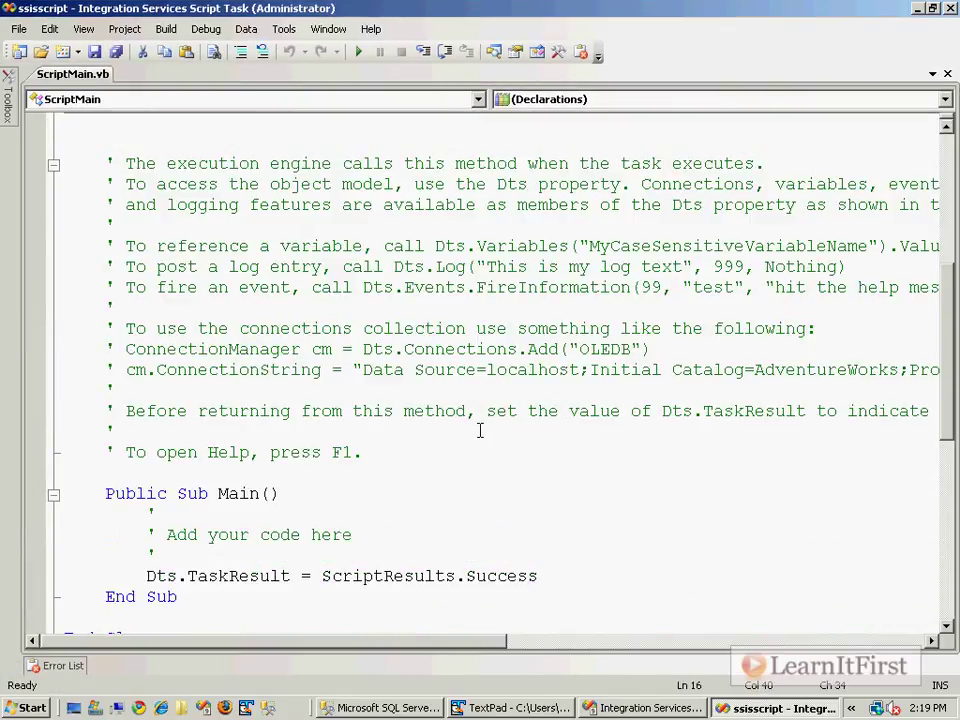
scroll(481, 430, "down", 4)
left_click_drag(156, 307, 154, 265)
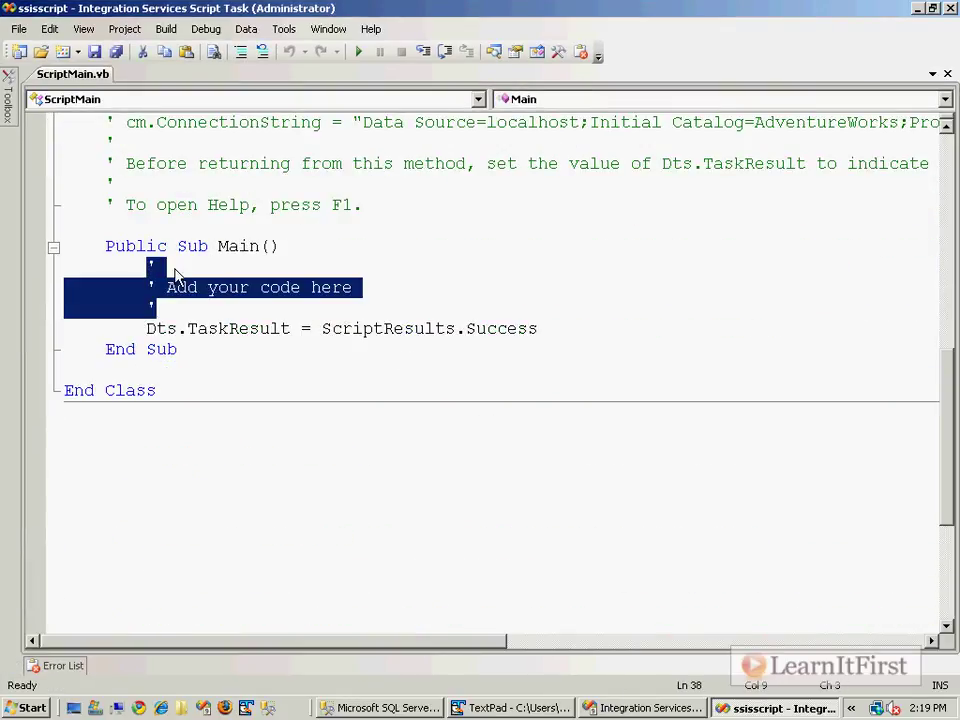
type("System.Wi")
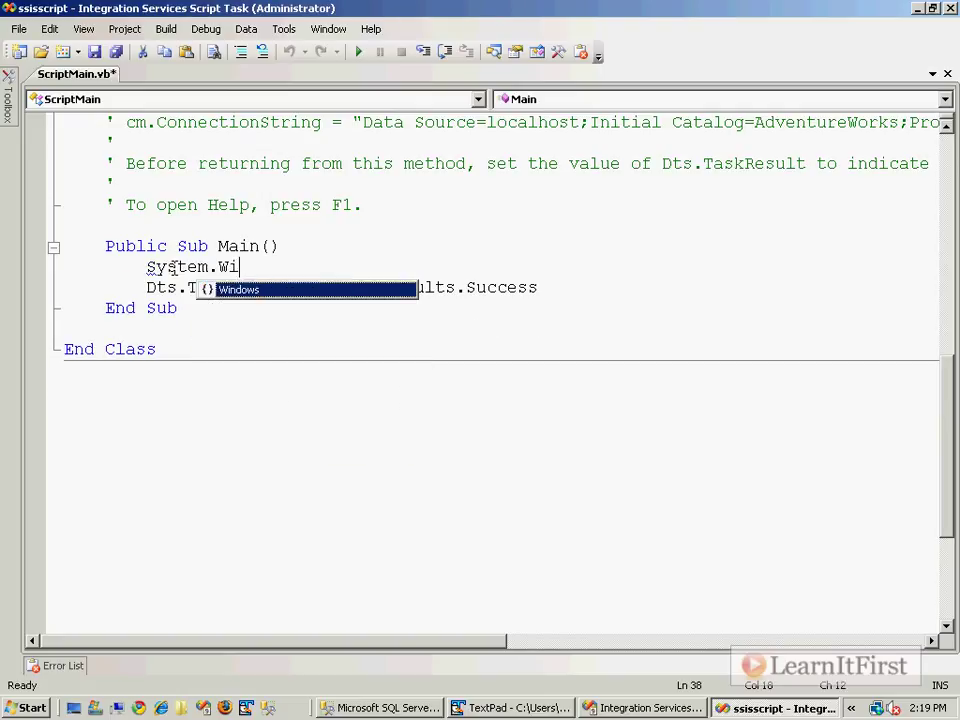
type("ndows.Forms.Mess")
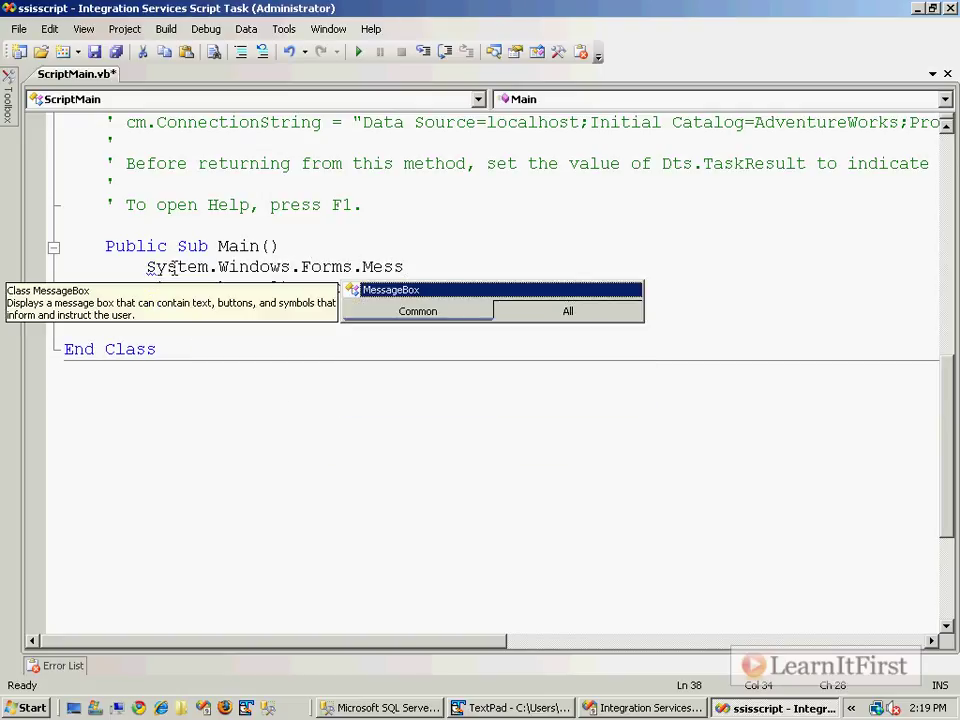
type("ageBox.")
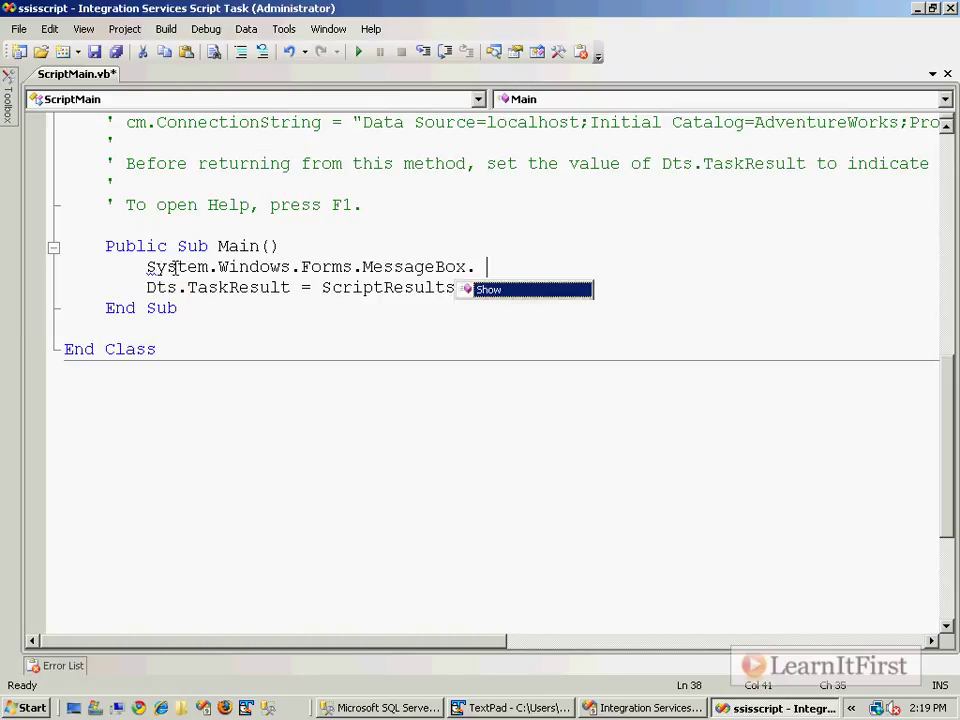
Complete the message box call with Show(Dts.Variables("FileName").Value.ToString()), save the script, and accept the Script Task settings.
type("Show(Dts.Va")
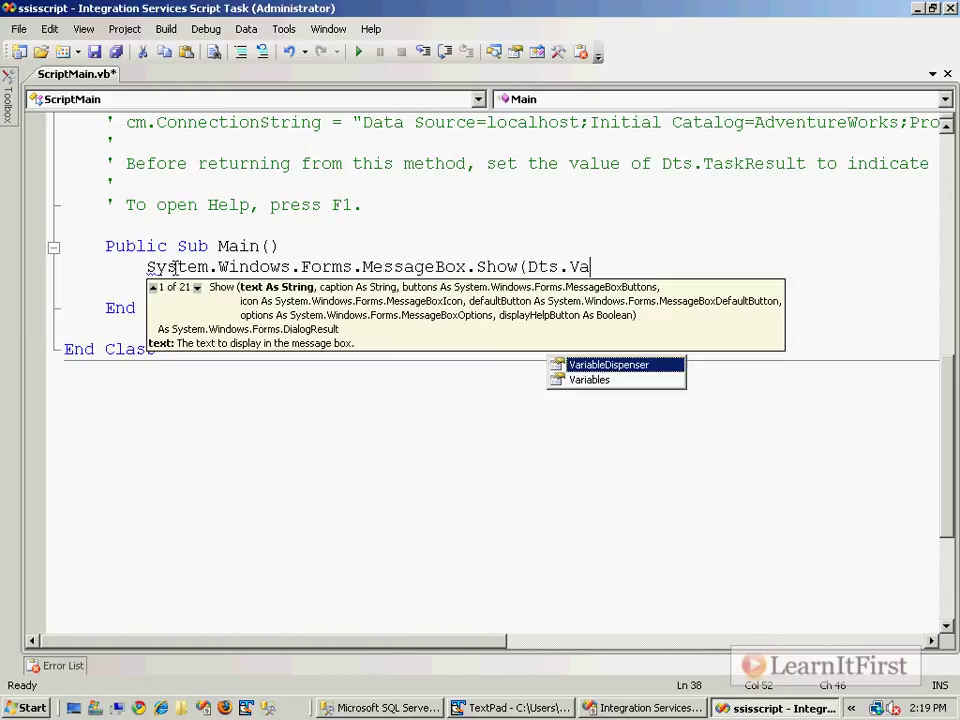
key("Down")
type("(\"Fil")
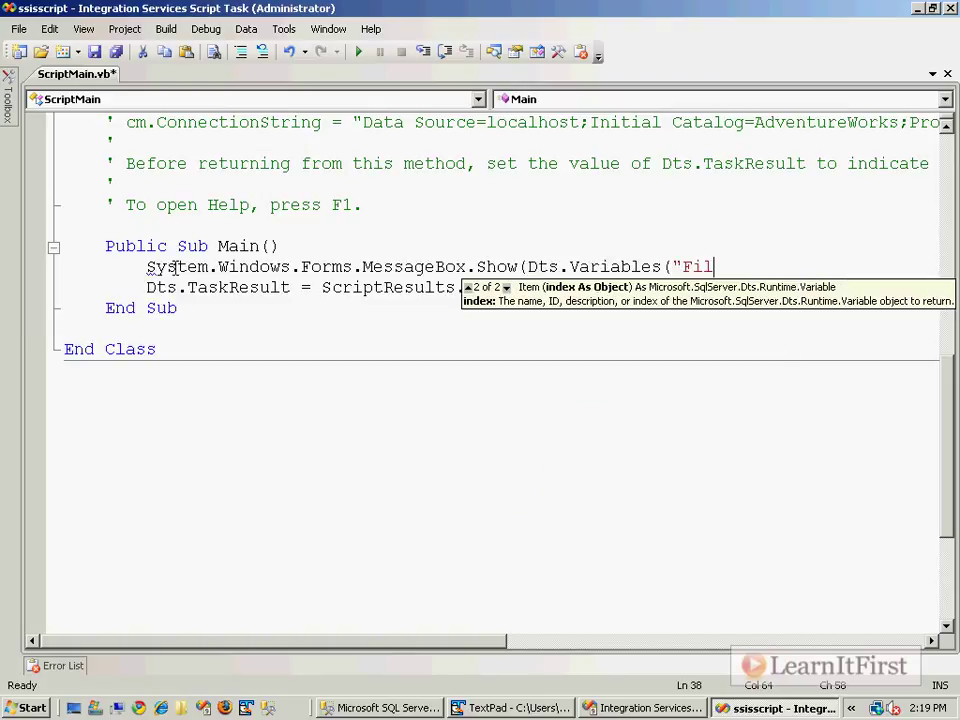
type("eName\").Value.")
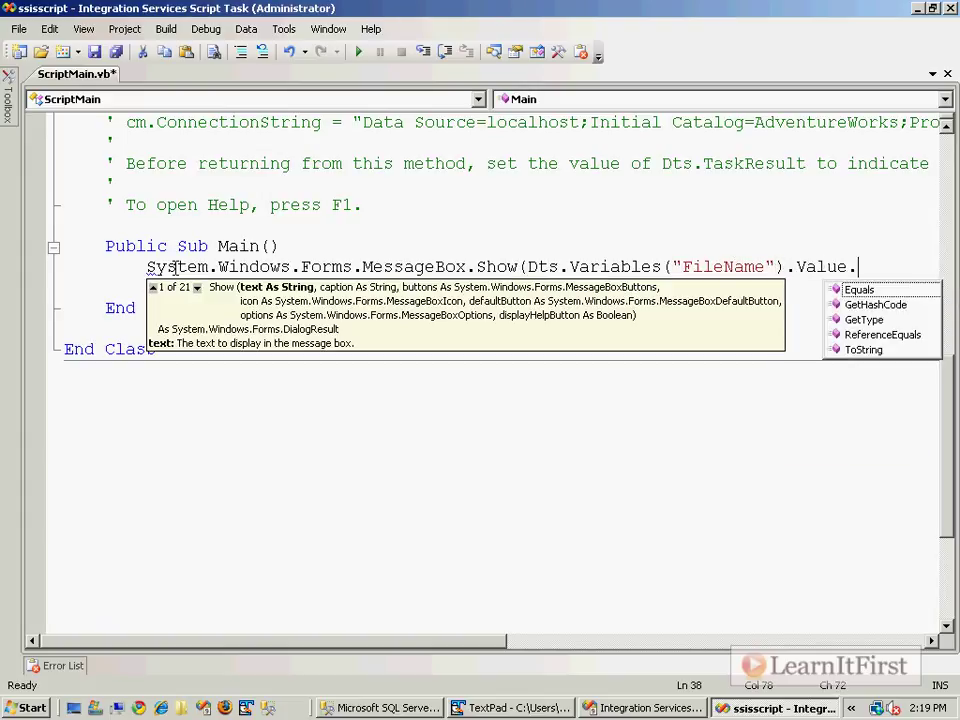
type("ToString())")
key("ctrl+s")
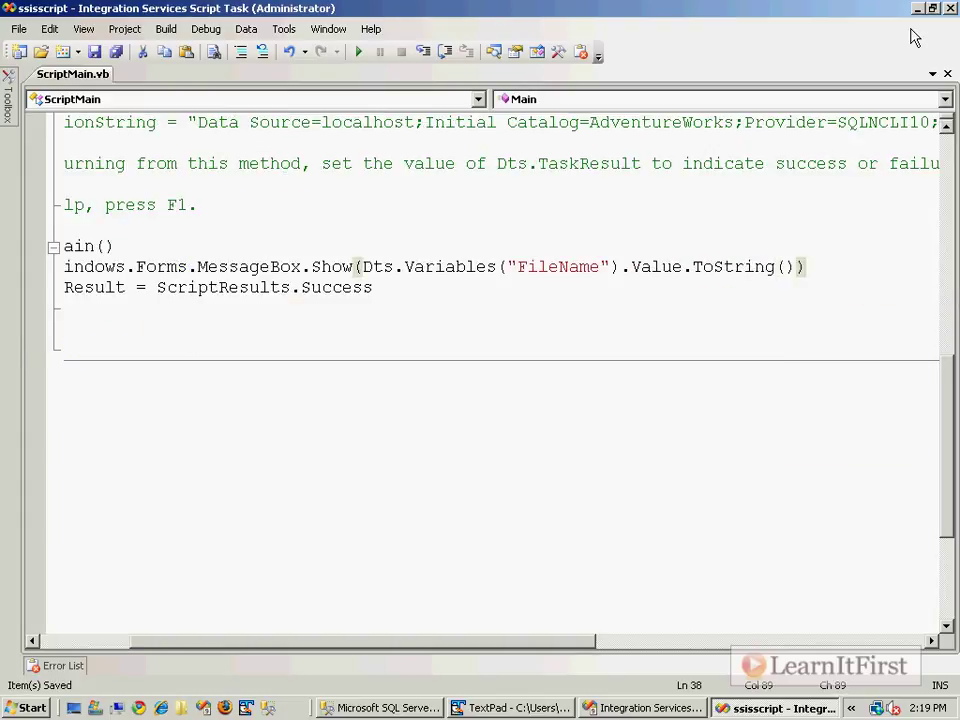
left_click(954, 11)
left_click(567, 580)
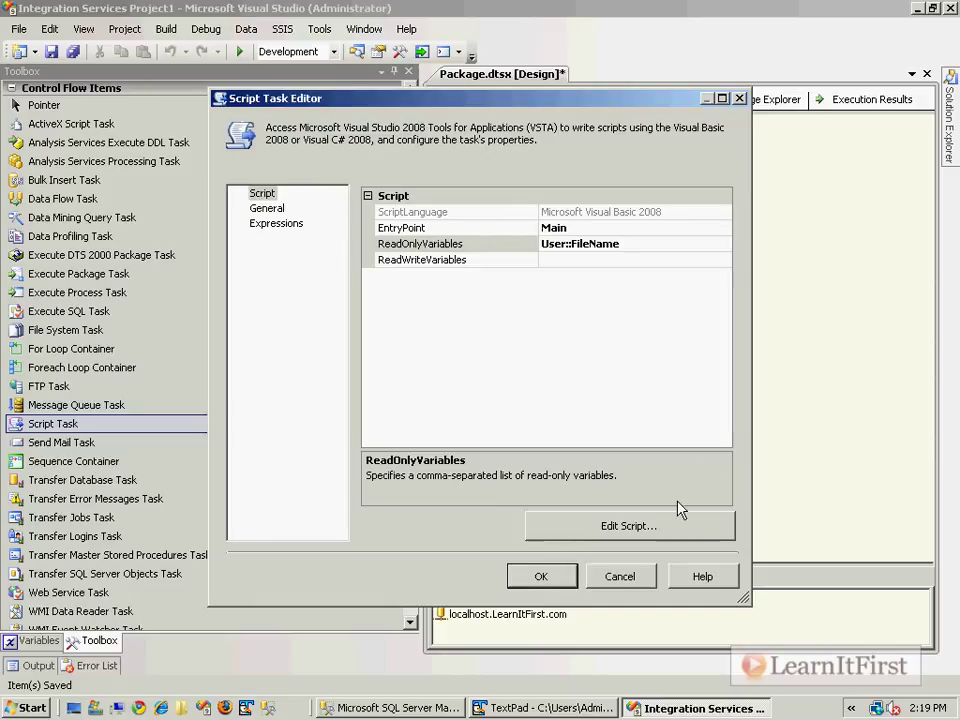
key("Return")
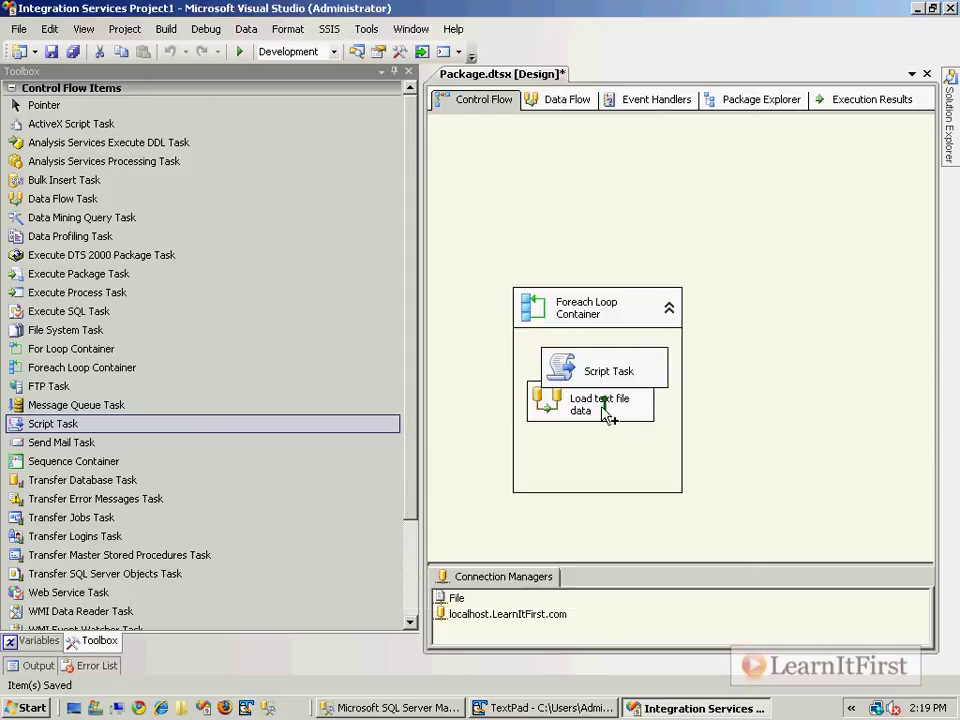
Connect the Script Task to Load text file data placed below it, move the container higher on the canvas, and save the package.
left_click_drag(613, 423, 618, 469)
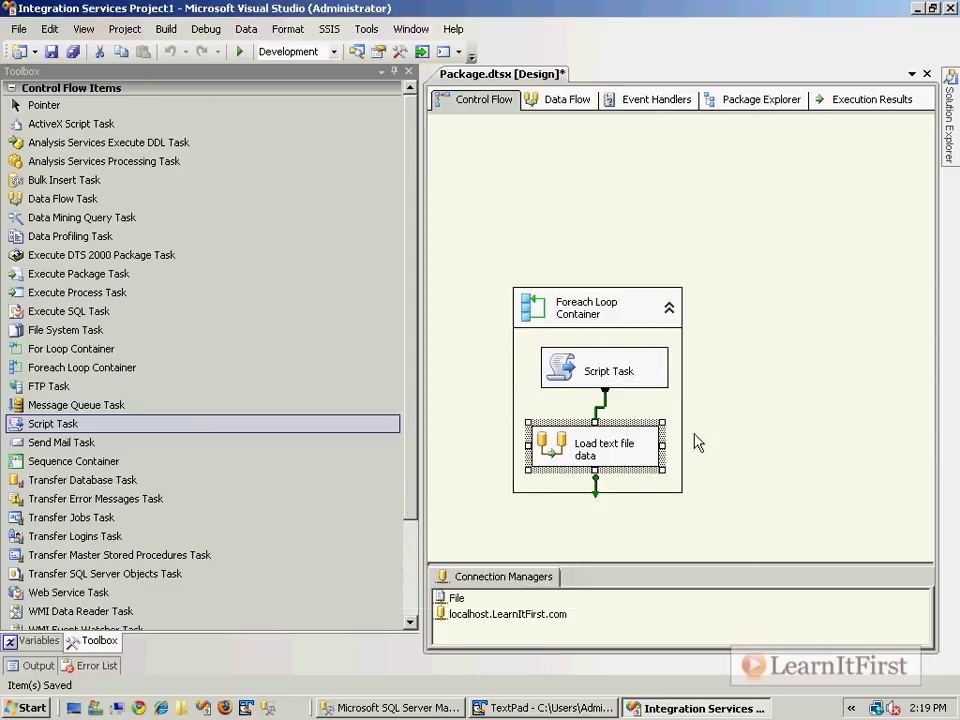
key("ctrl+s")
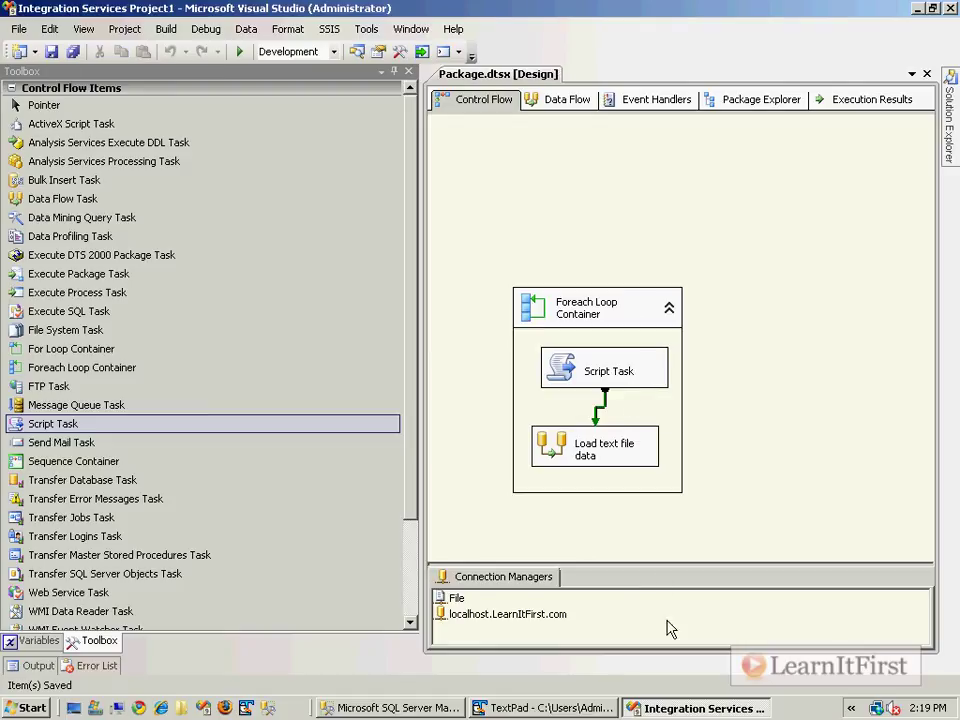
left_click(619, 375)
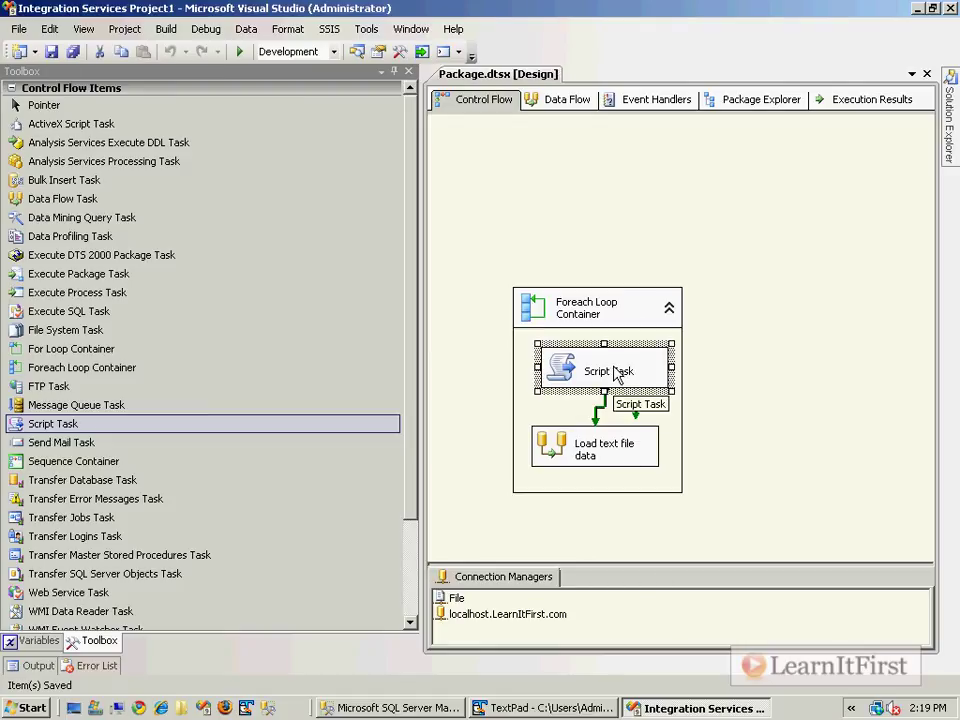
left_click_drag(604, 313, 620, 224)
left_click(778, 266)
key("ctrl+s")
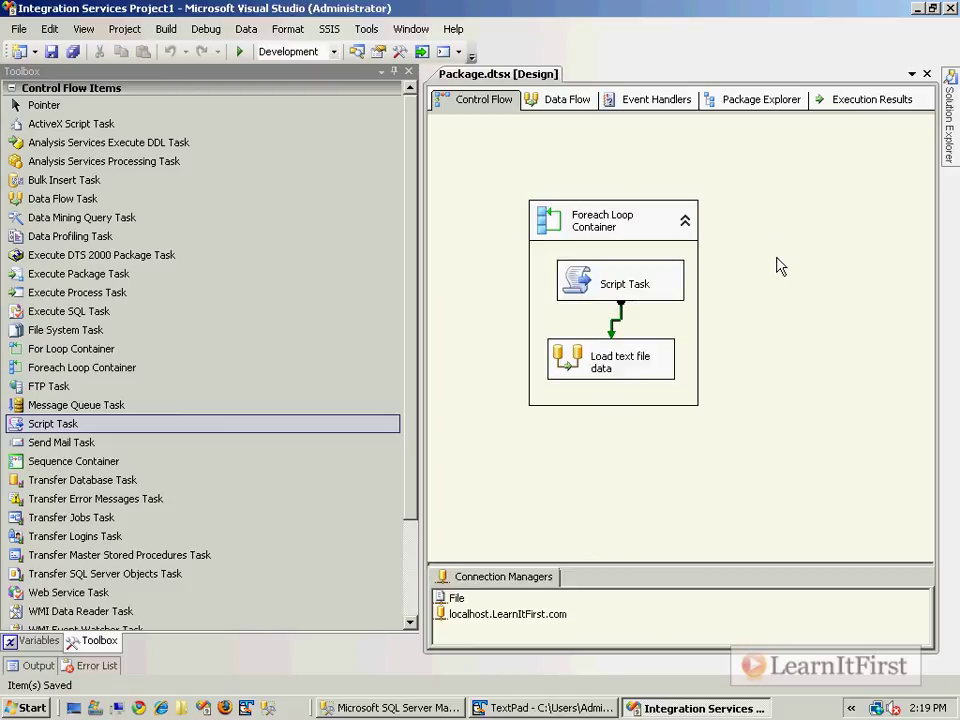
Switch to Windows Explorer and make two copies of ControlFile.txt in the C:\ImportData folder.
left_click(96, 708)
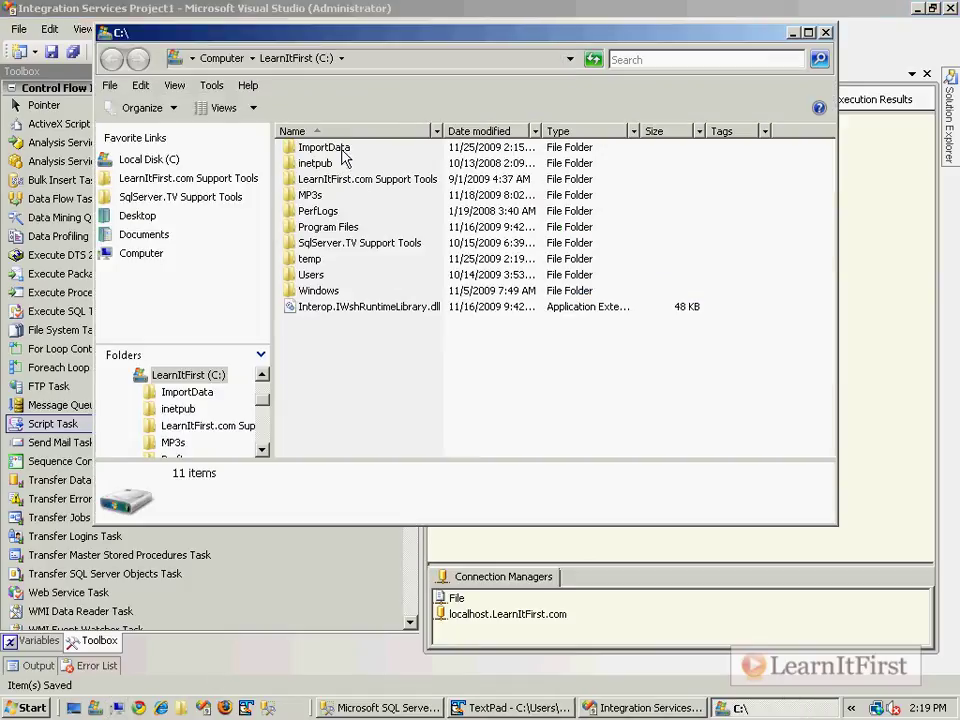
double_click(343, 157)
left_click(340, 147)
key("ctrl+c")
key("ctrl+v")
key("ctrl+v")
Rename the two ControlFile copies as 1.txt and 2.txt.
left_click(370, 166)
key("F2")
type("1")
key("Return")
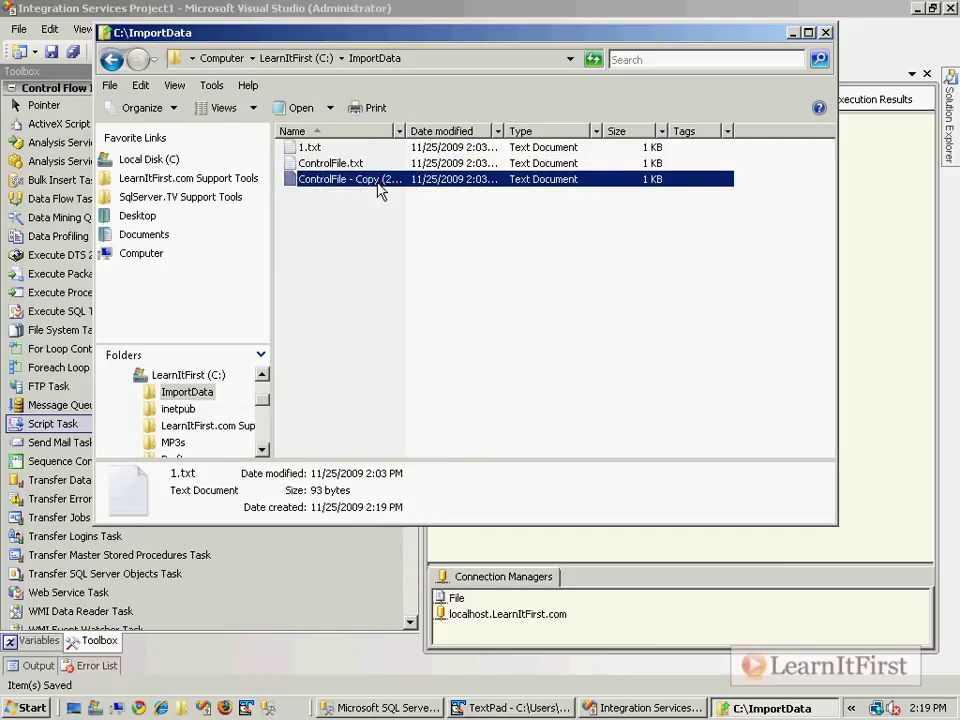
key("F2")
type("2")
key("Return")
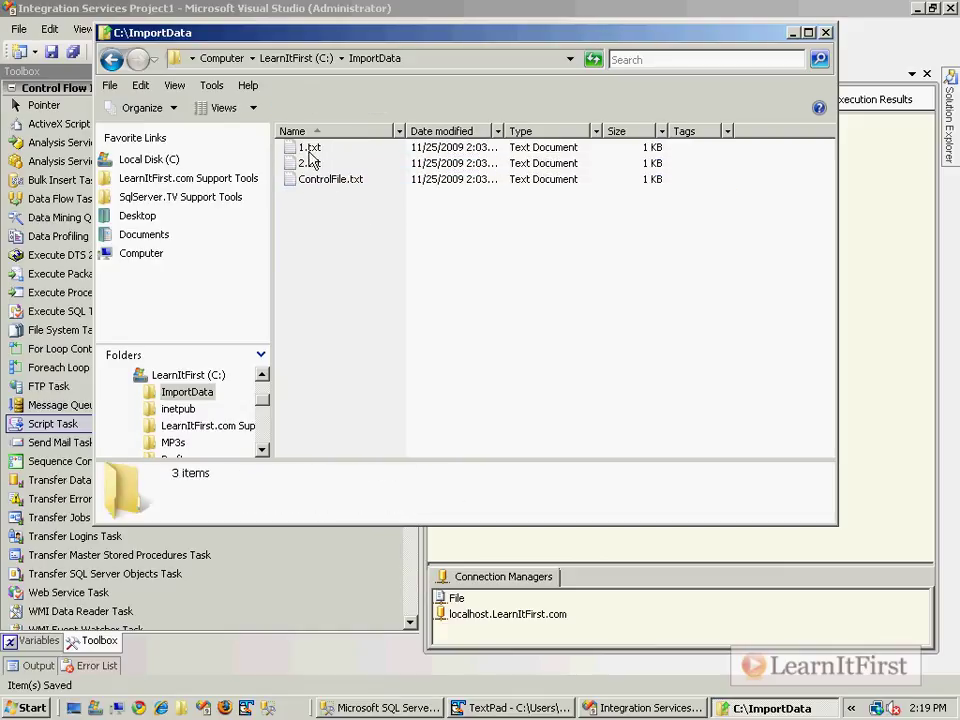
Check the contents of 1.txt, and in 2.txt change the last digits of the four OrderId values to 4, 4, 5 and 6, saving it.
double_click(309, 147)
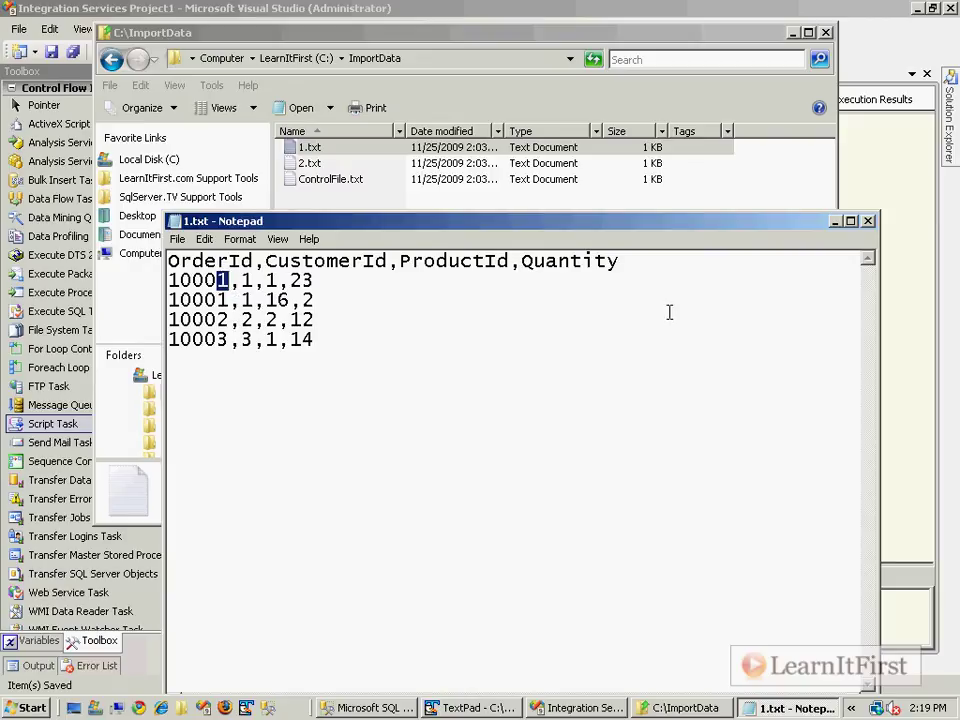
key("alt+F4")
double_click(302, 162)
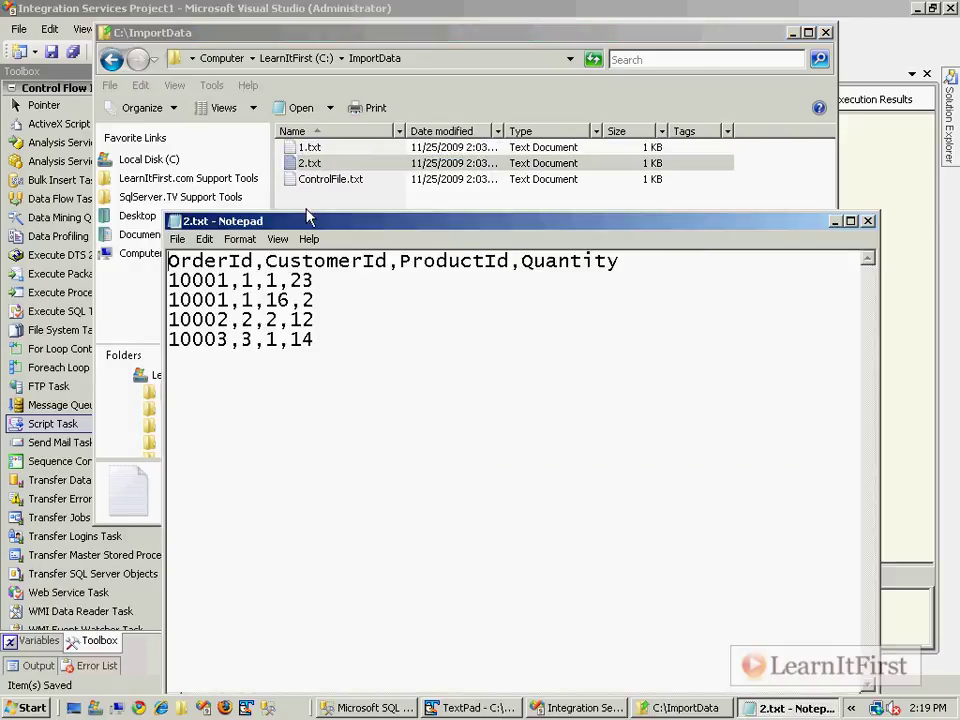
left_click_drag(229, 281, 217, 281)
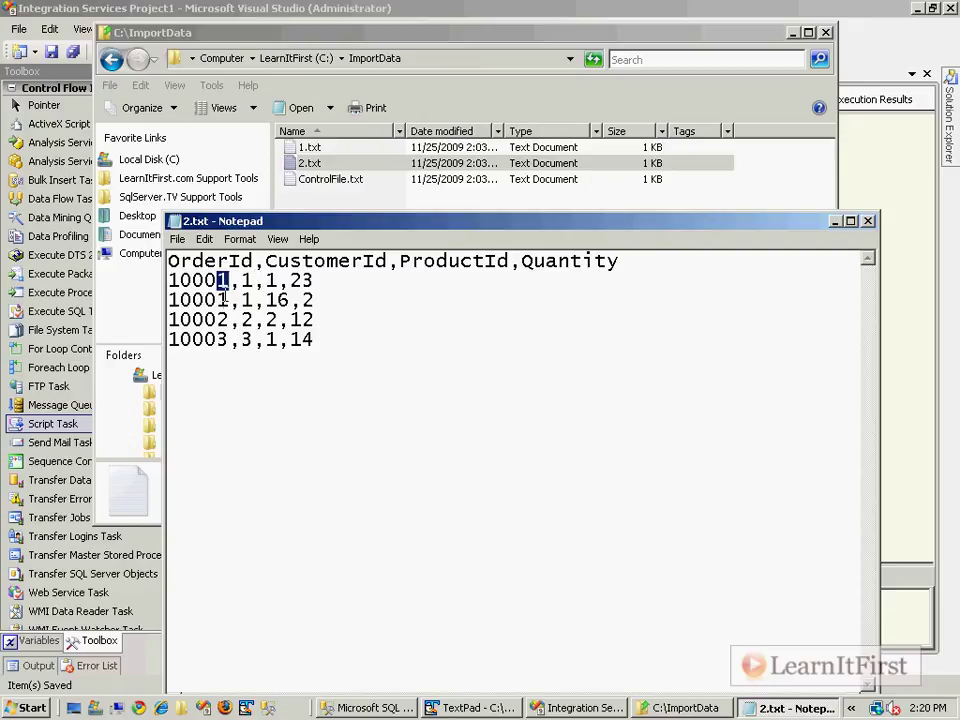
type("4")
key("Down")
key("shift+Left")
type("4")
key("Down")
key("shift+Left")
type("5")
key("Down")
key("shift+Left")
type("6")
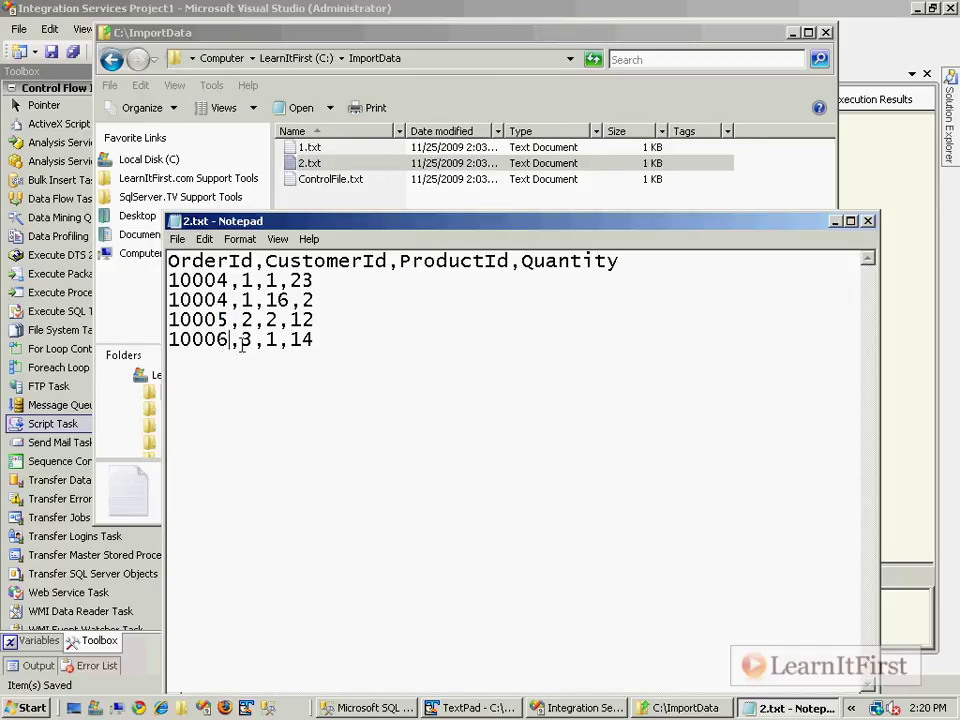
key("ctrl+s")
left_click(868, 222)
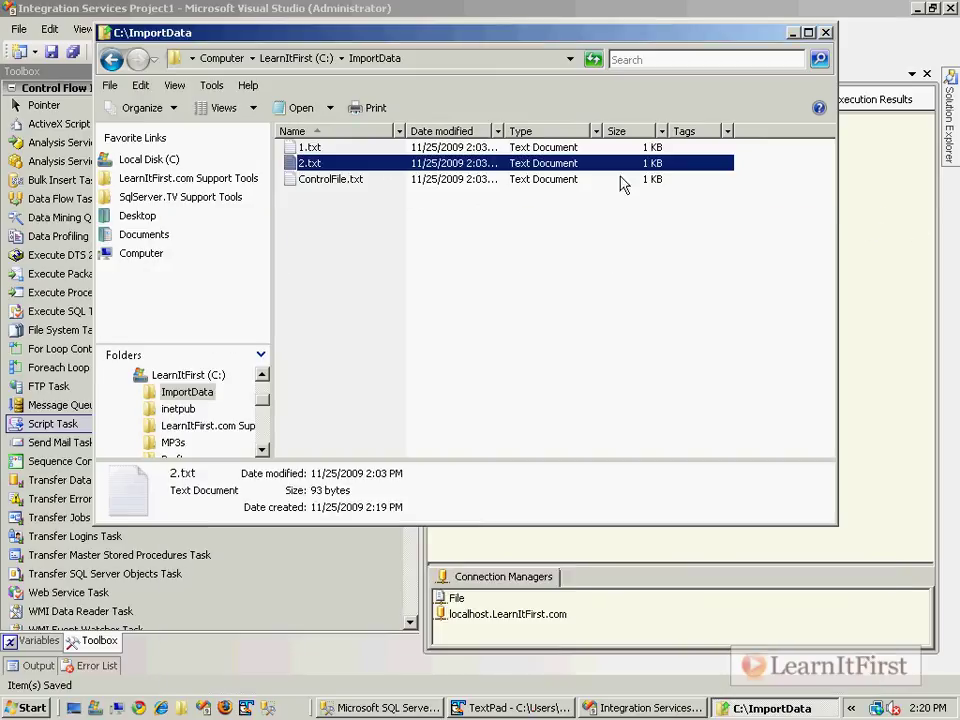
Move ControlFile.txt out of the ImportData folder to the root of the C: drive, and reopen ImportData.
left_click(340, 180)
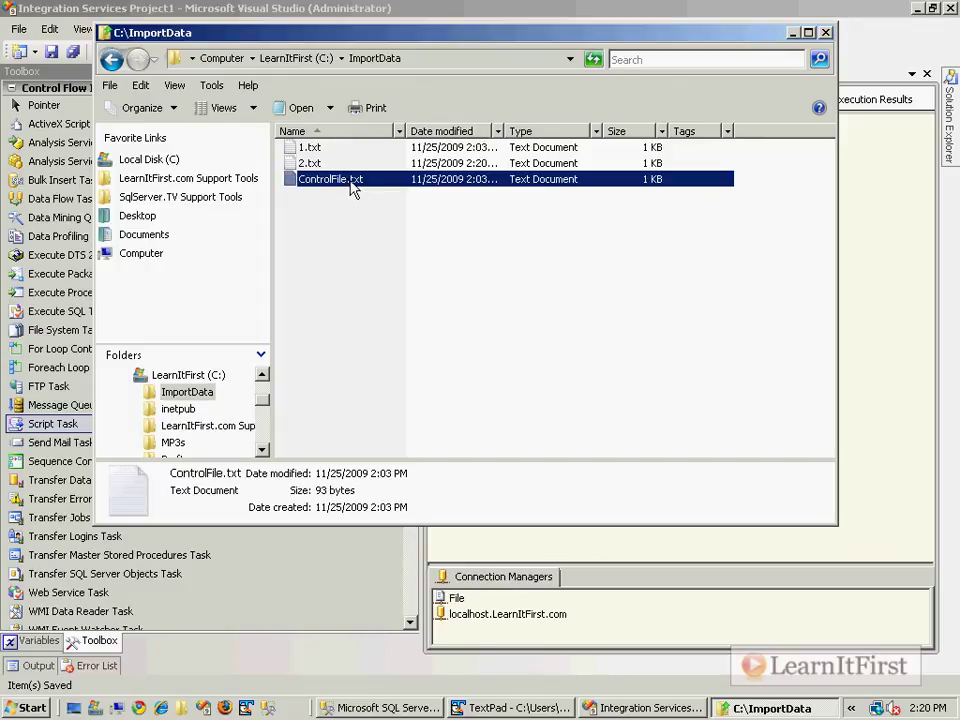
right_click(350, 185)
left_click(506, 418)
left_click(296, 58)
left_click(505, 418)
key("ctrl+v")
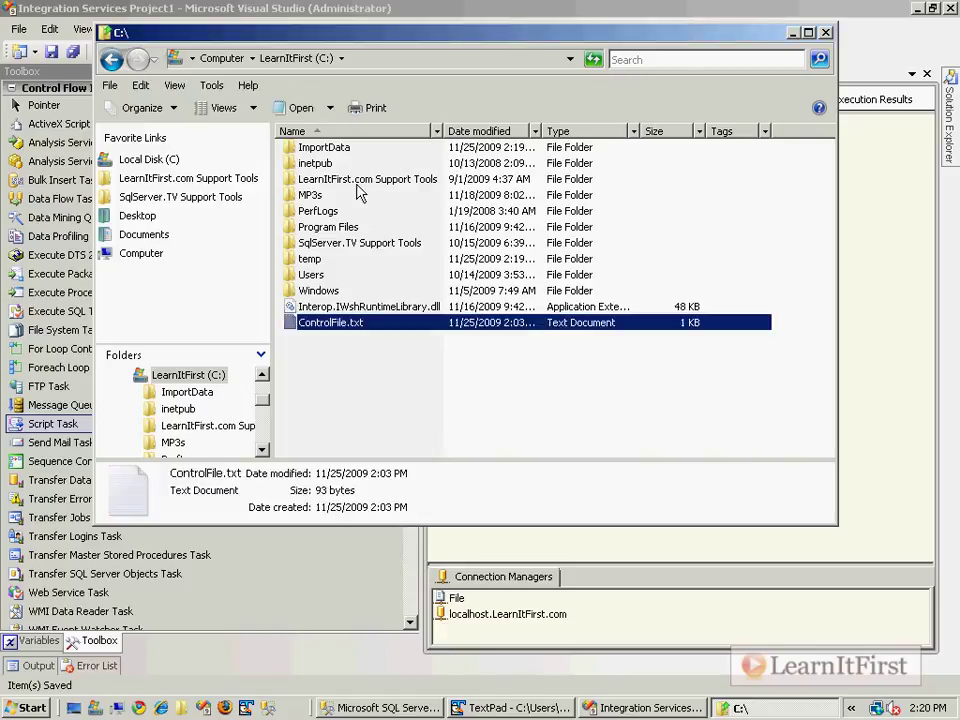
double_click(332, 147)
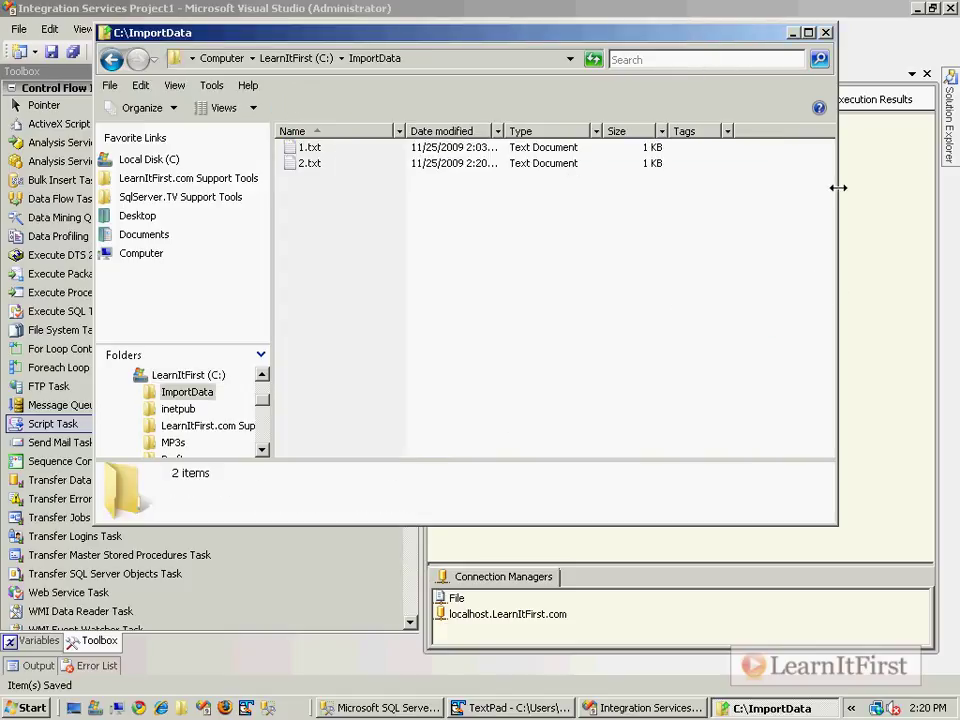
Check 1.txt and 2.txt, close the folder window, and switch to SQL Server Management Studio to run the SELECT on CustomerProductPurchaseHistory.
left_click(324, 148)
left_click(323, 164)
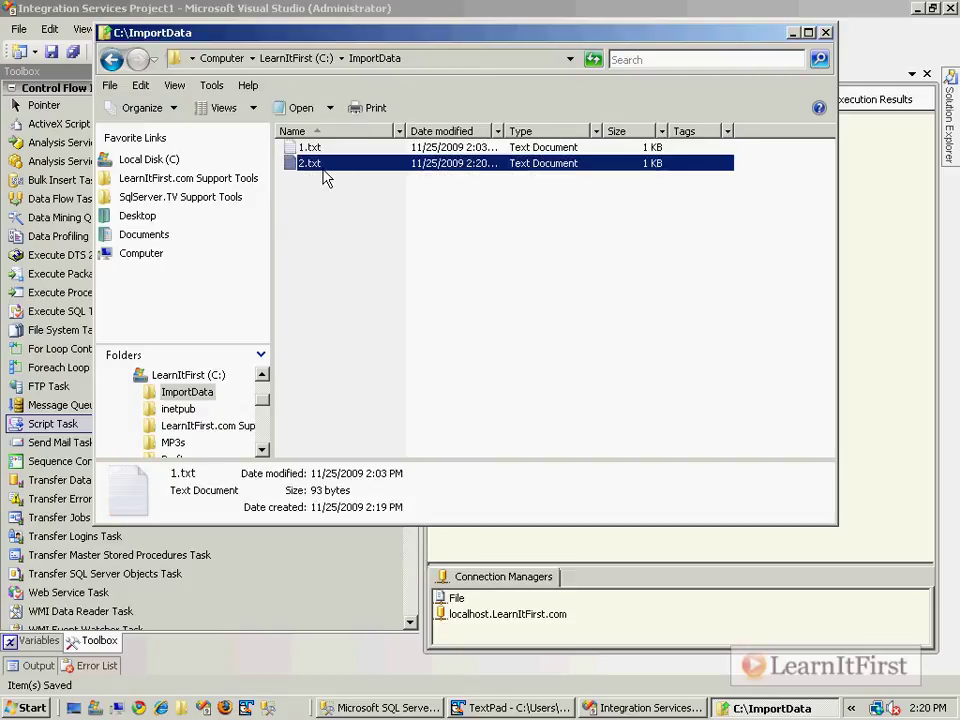
left_click(826, 32)
key("alt+Tab")
key("F5")
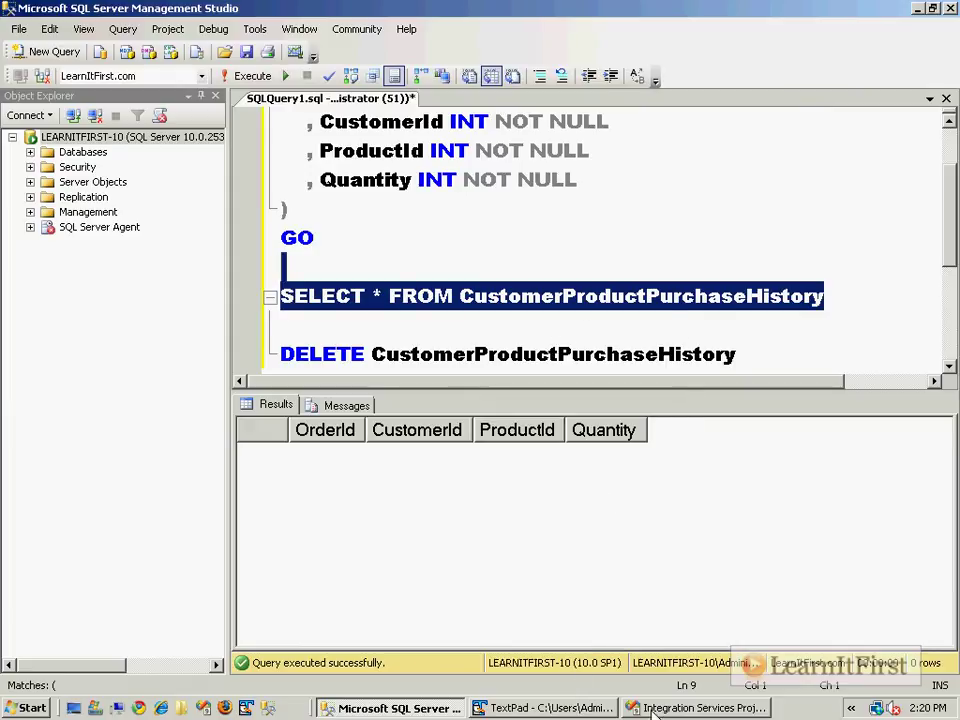
Switch to Visual Studio, run the package, dismiss the file name message for each file, and return to design mode.
key("alt+Tab")
key("F5")
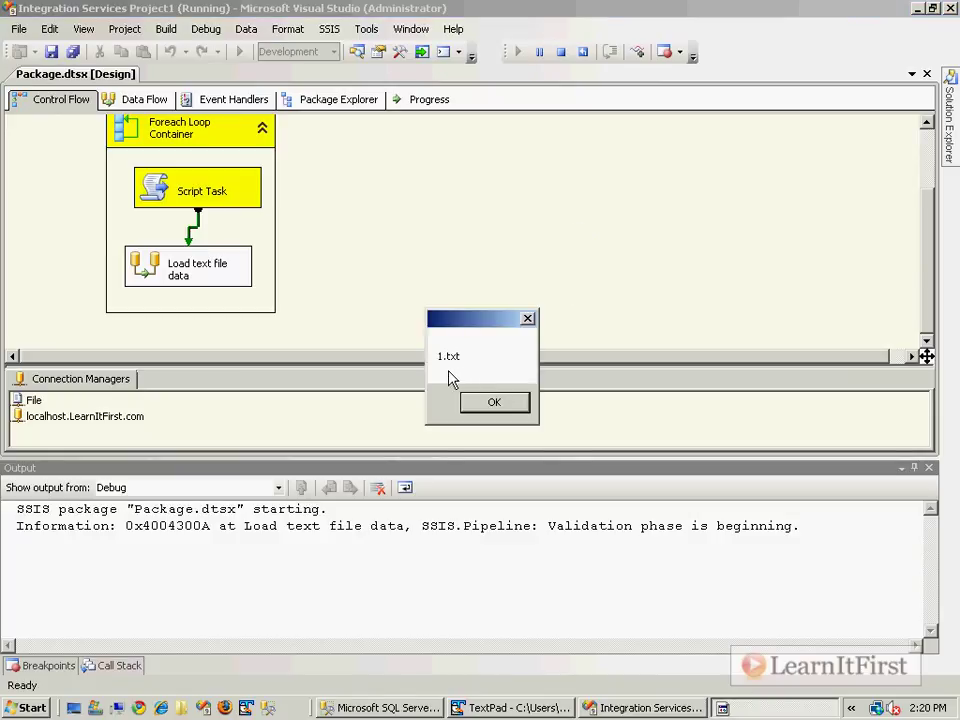
left_click(491, 403)
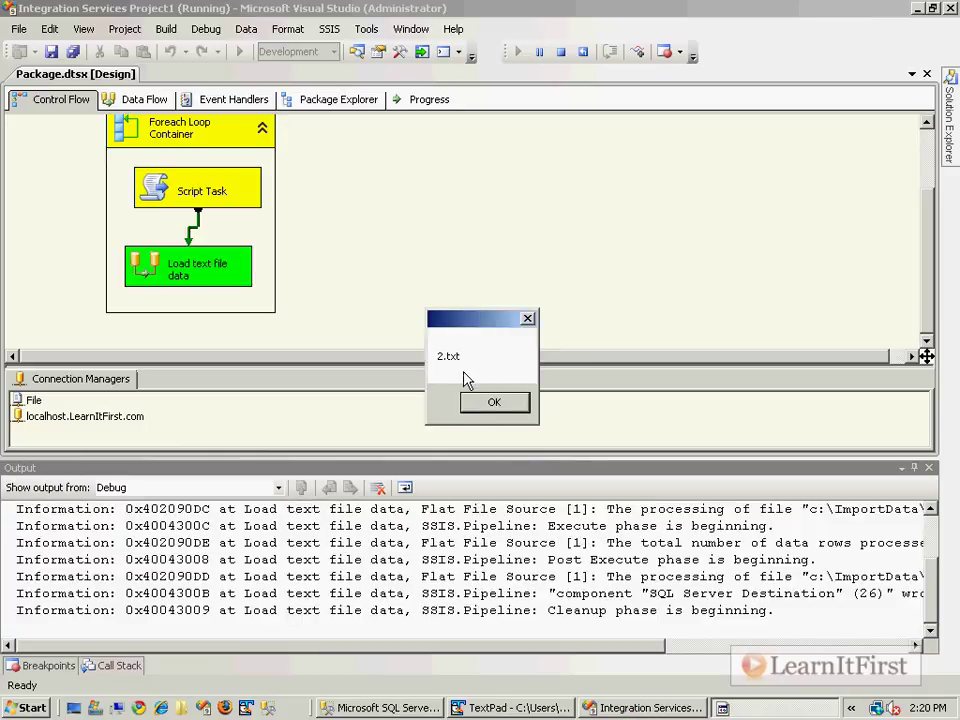
left_click(491, 403)
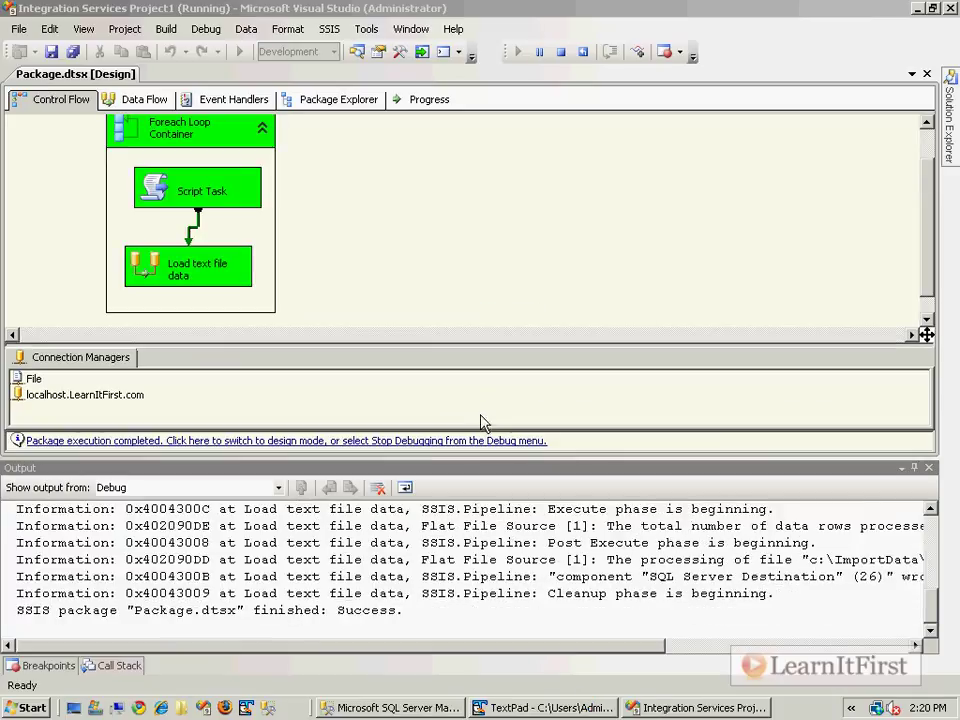
left_click(470, 445)
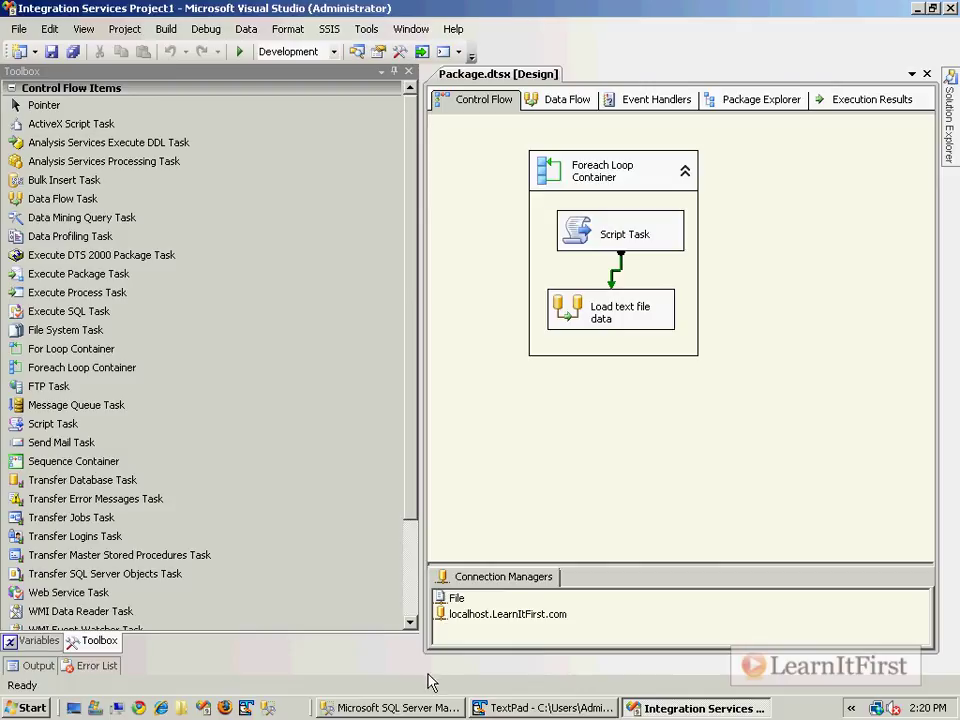
In SQL Server Management Studio, rerun the SELECT on CustomerProductPurchaseHistory, enlarge the results pane, and examine rows 1–4 and 5–8.
left_click(425, 708)
key("F5")
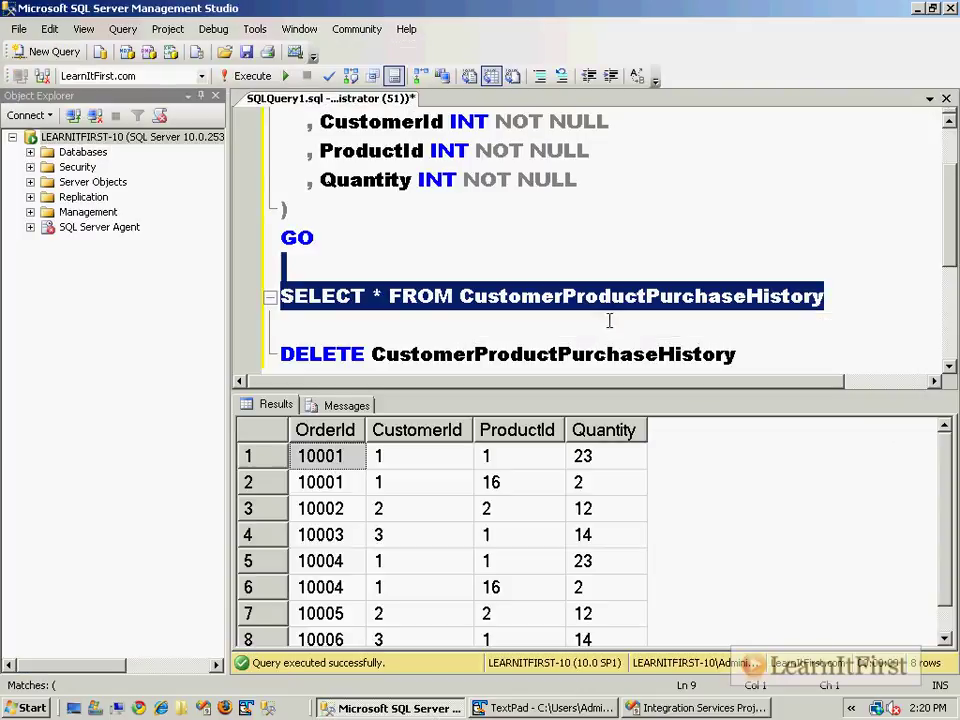
left_click_drag(603, 368, 617, 322)
left_click(266, 485, "shift")
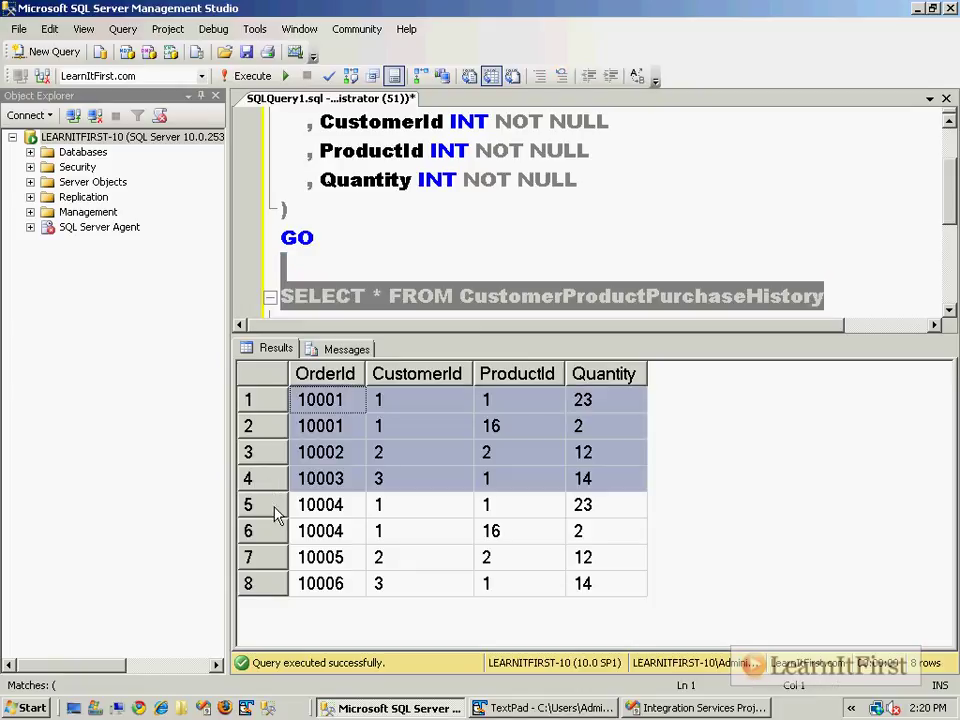
left_click(255, 505)
left_click(258, 583, "shift")
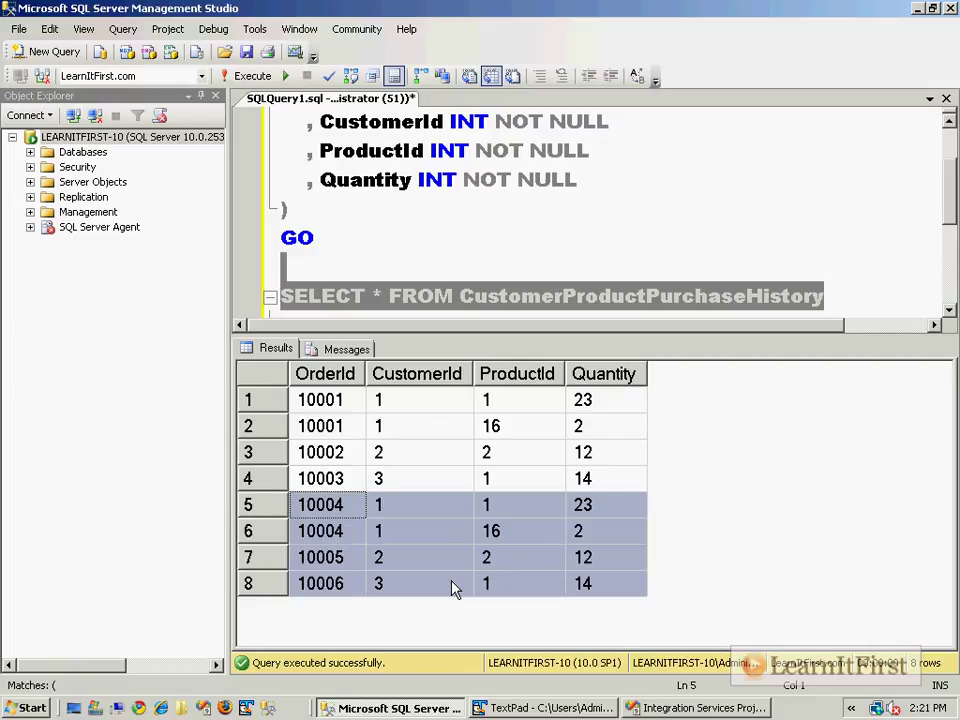
Switch to TextPad and review the Project Saturn X14 requirements 1 to 5 and the business rule.
key("alt+Tab")
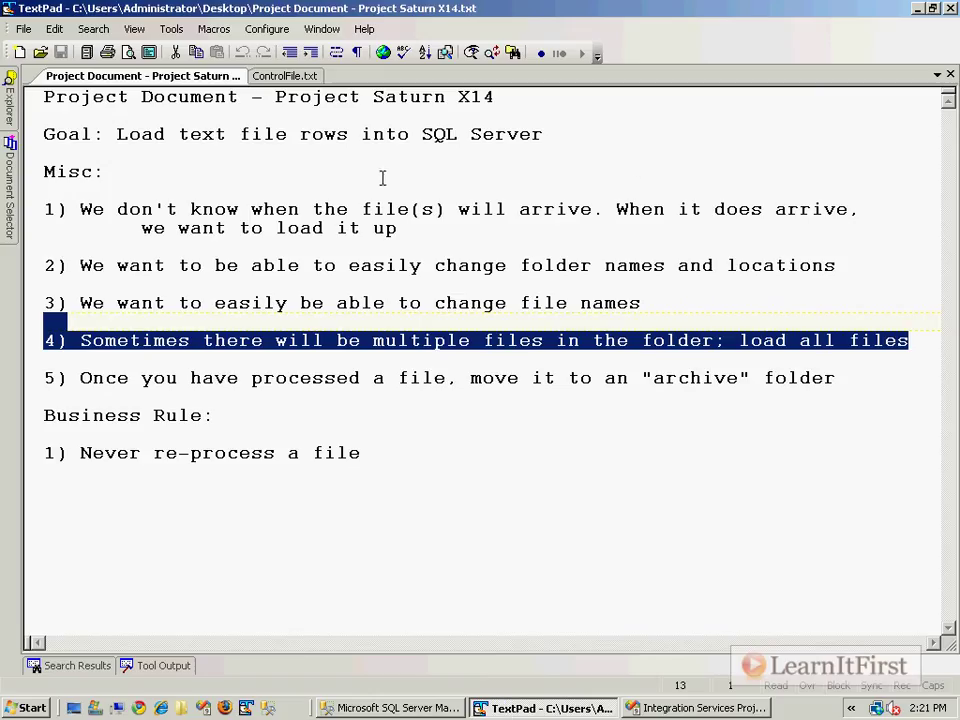
left_click(468, 302)
left_click_drag(469, 252, 915, 341)
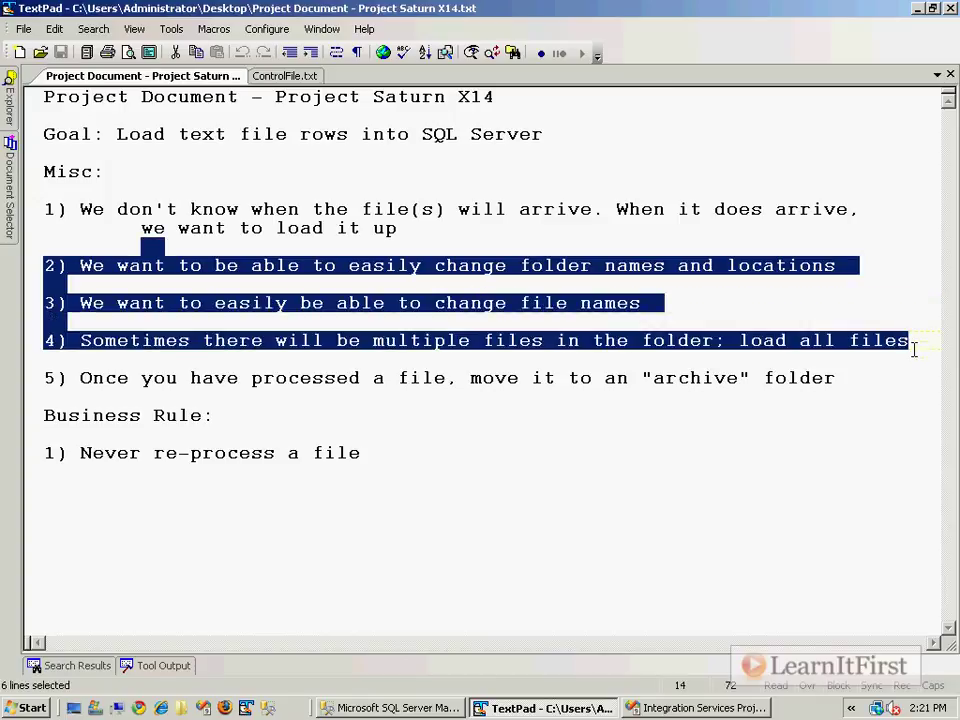
left_click_drag(850, 362, 853, 386)
left_click_drag(183, 438, 488, 473)
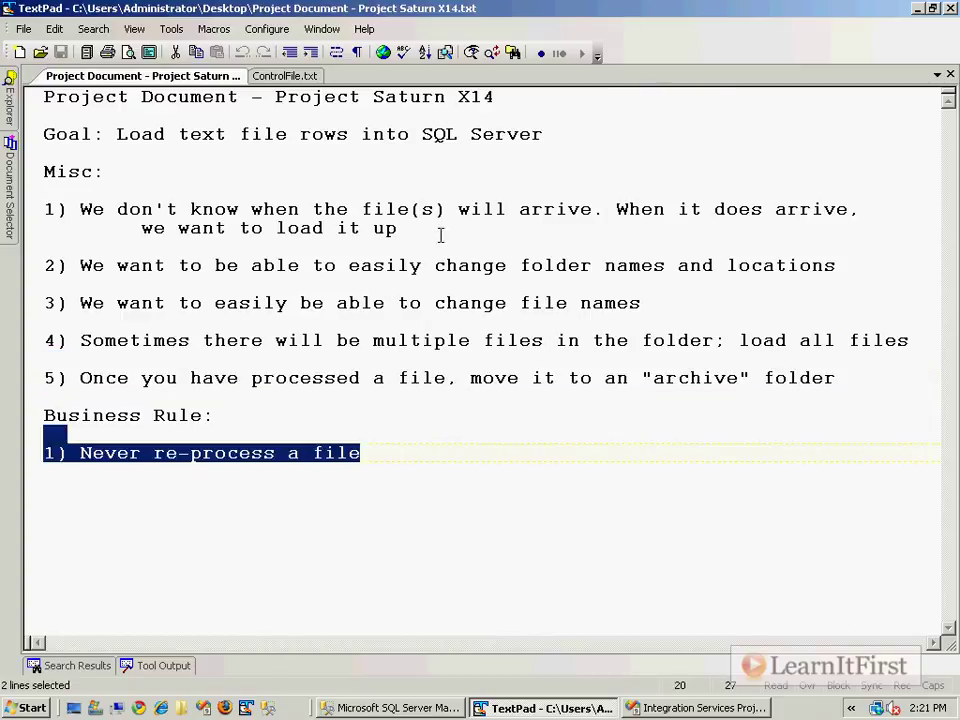
left_click_drag(60, 250, 463, 175)
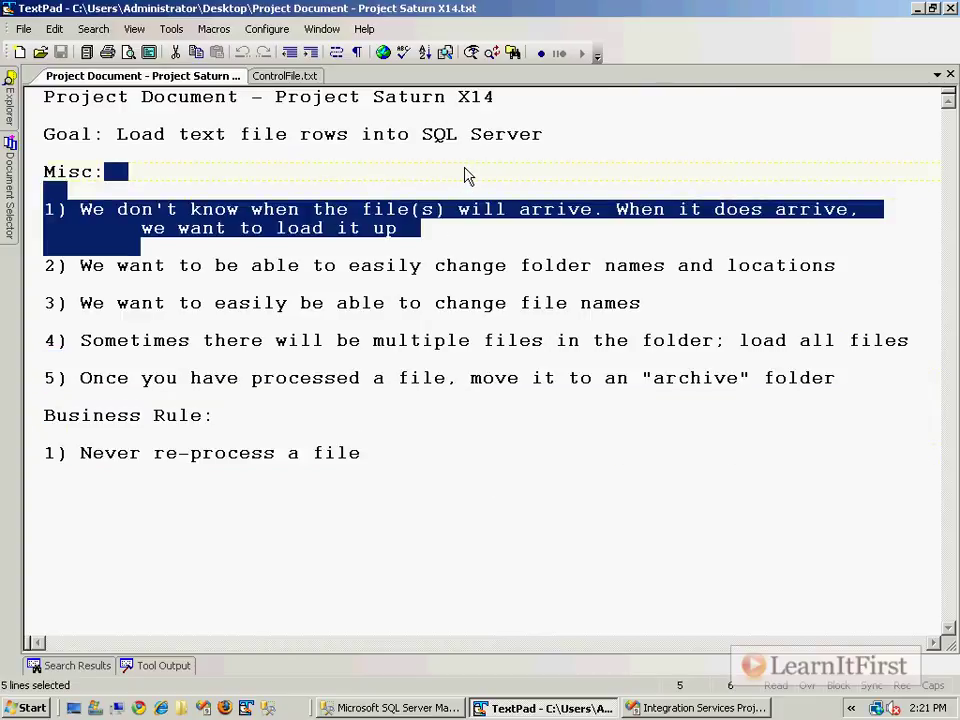